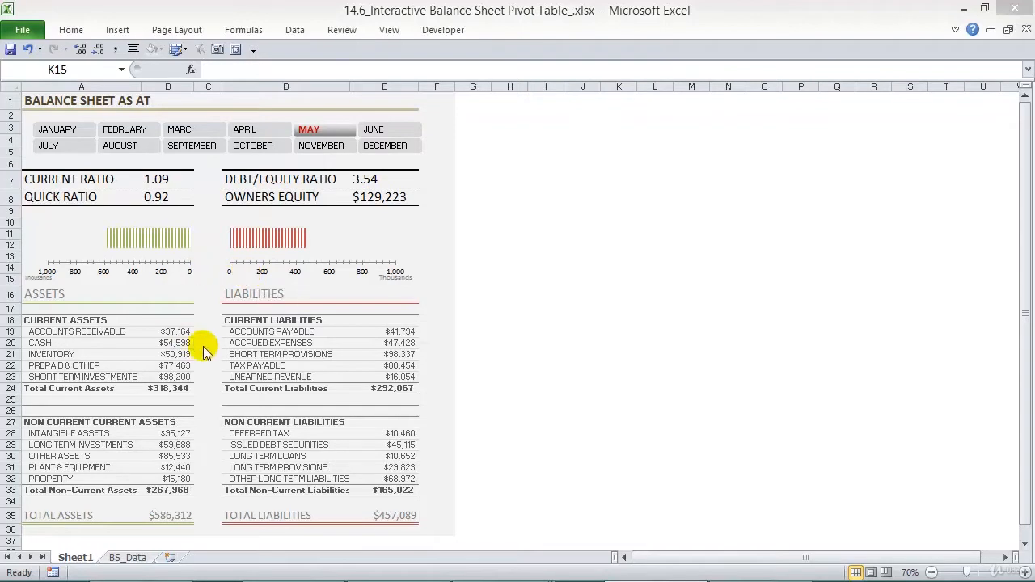
Step: Inspect the asset and liability pivot tables and the two charts above them on the balance sheet
{"action": "left_click", "coordinate": [153, 347]}
{"action": "left_click", "coordinate": [154, 347]}
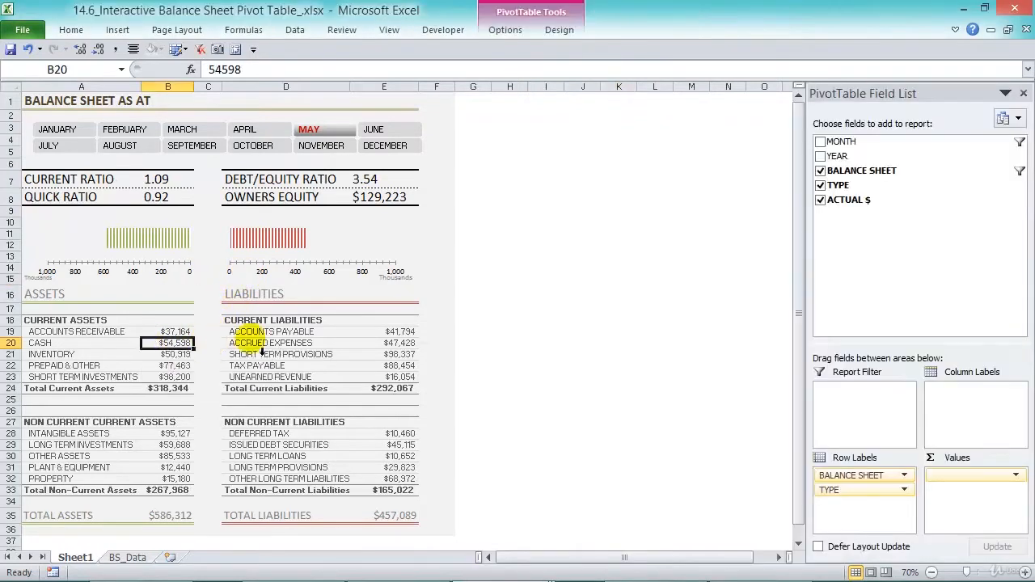
{"action": "left_click", "coordinate": [286, 347]}
{"action": "left_click", "coordinate": [287, 350]}
{"action": "left_click", "coordinate": [180, 433]}
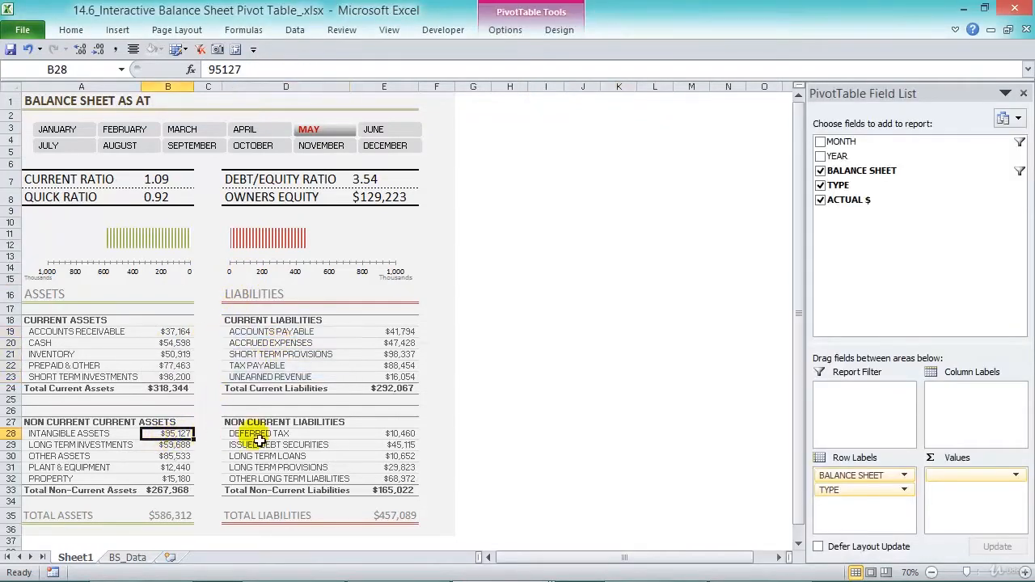
{"action": "left_click", "coordinate": [254, 435]}
{"action": "left_click", "coordinate": [173, 259]}
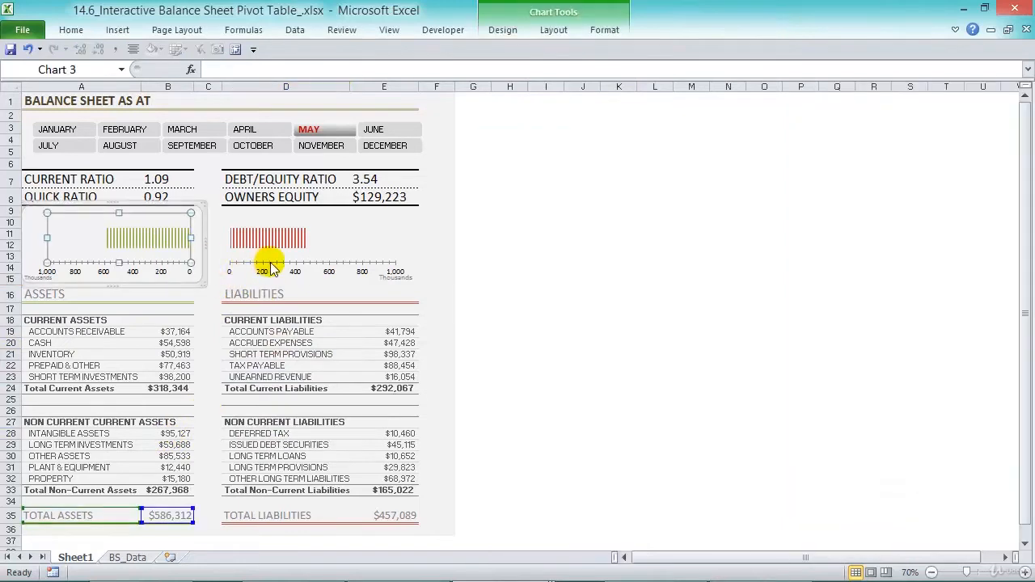
{"action": "left_click", "coordinate": [275, 259]}
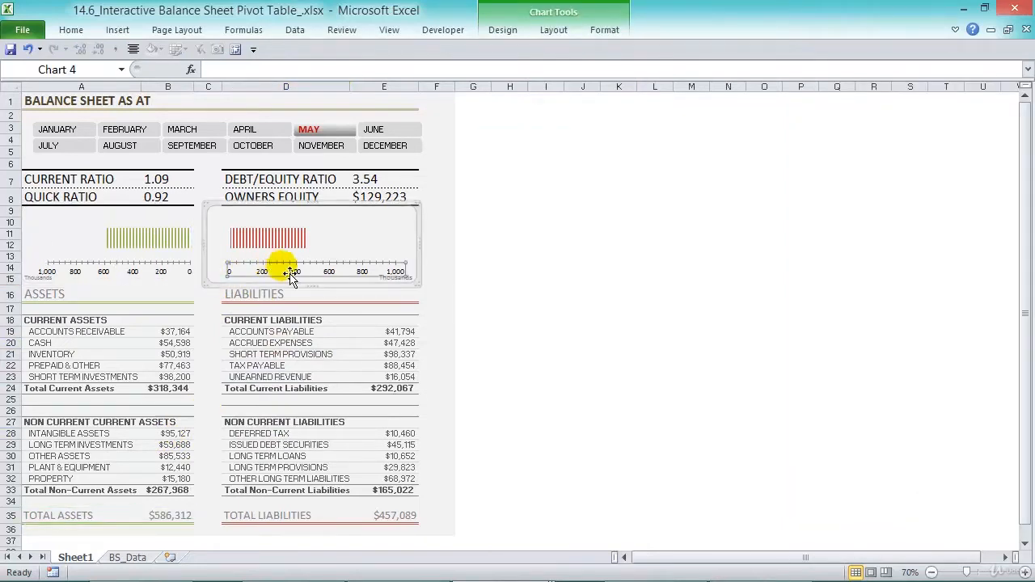
{"action": "left_click", "coordinate": [447, 294]}
Step: Check the formulas behind the current ratio, quick ratio, debt/equity ratio and owners equity
{"action": "left_click", "coordinate": [187, 180]}
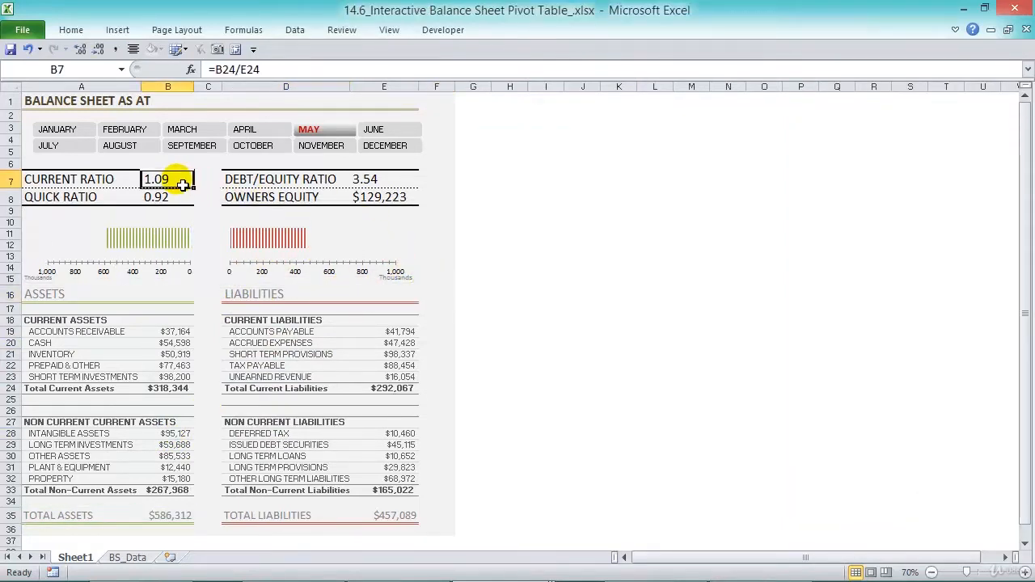
{"action": "left_click", "coordinate": [180, 197]}
{"action": "left_click", "coordinate": [353, 179]}
{"action": "left_click", "coordinate": [361, 195]}
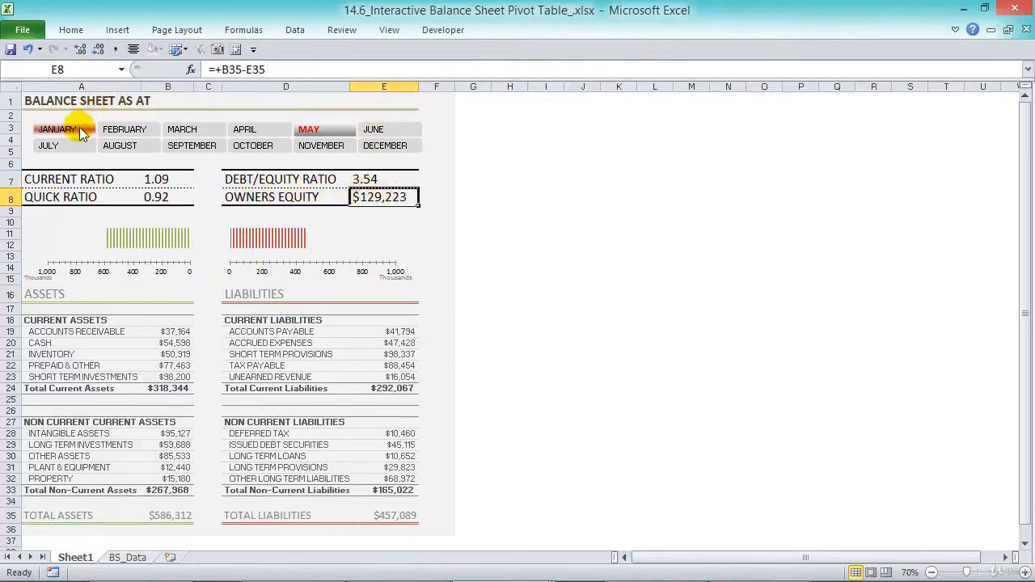
{"action": "left_click", "coordinate": [440, 152]}
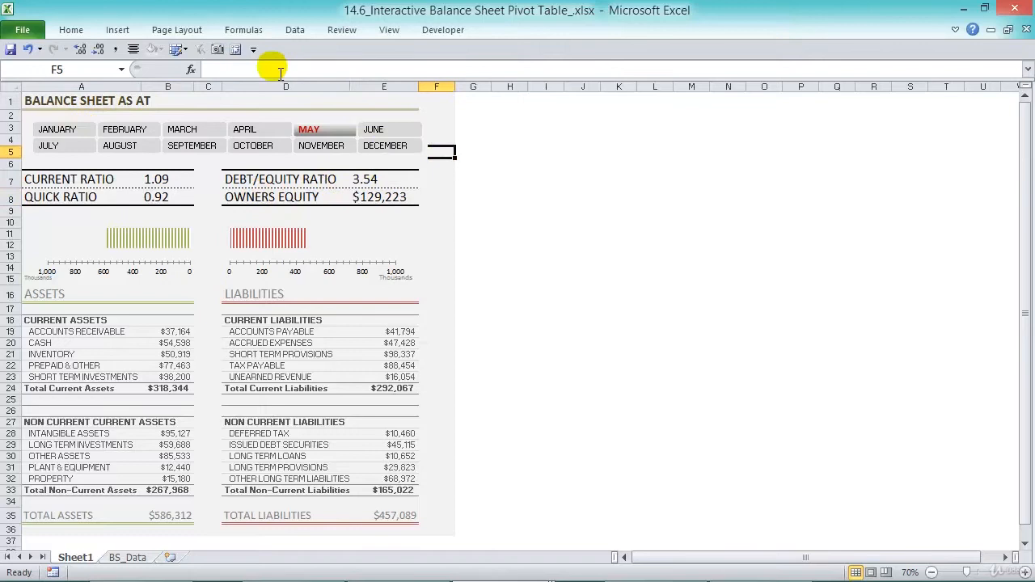
Step: Filter the balance sheet by one month after another with the month slicer, starting with January through June
{"action": "left_click", "coordinate": [79, 136]}
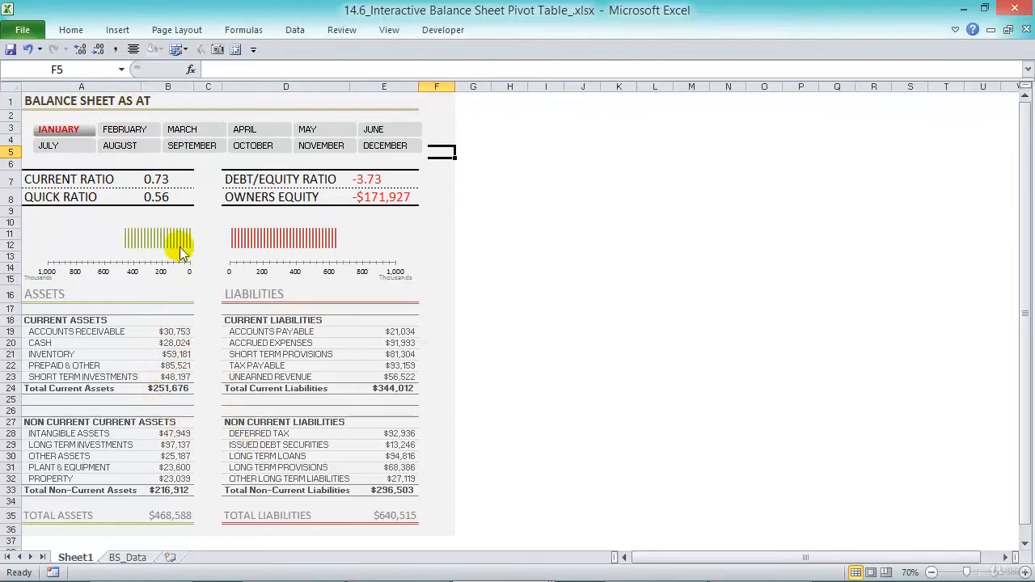
{"action": "left_click", "coordinate": [133, 131]}
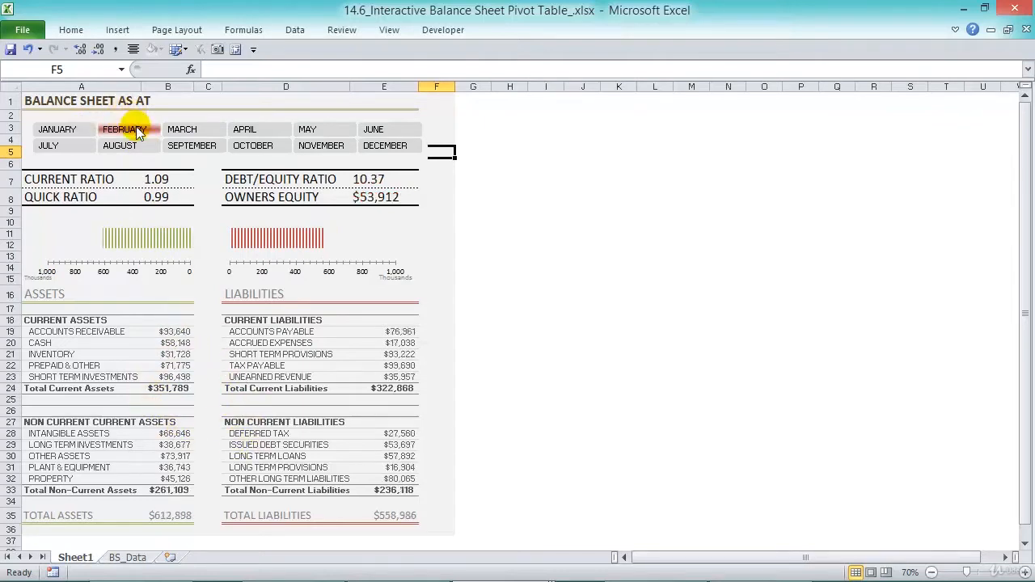
{"action": "left_click", "coordinate": [179, 131]}
{"action": "left_click", "coordinate": [243, 131]}
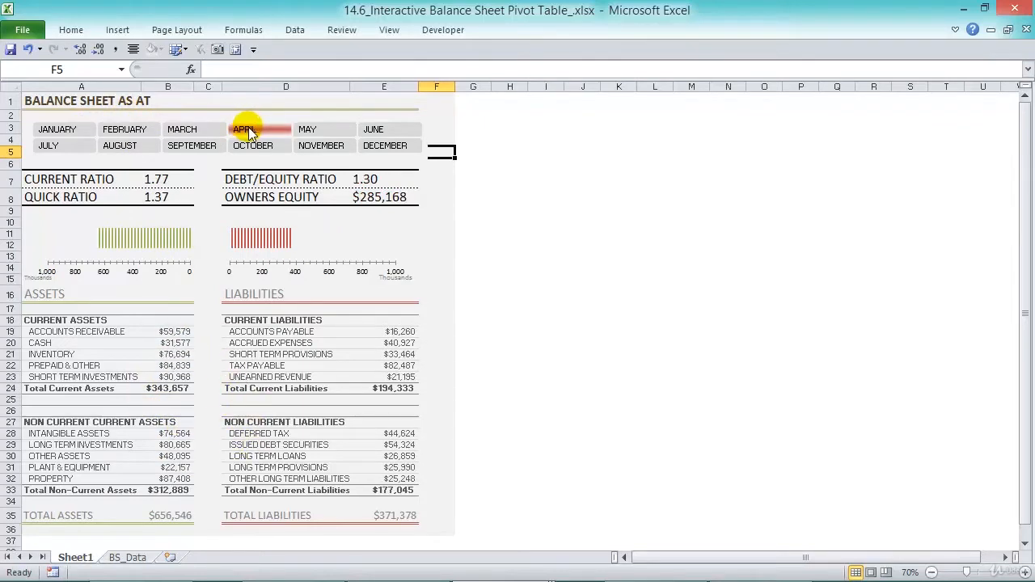
{"action": "left_click", "coordinate": [305, 131]}
{"action": "left_click", "coordinate": [369, 131]}
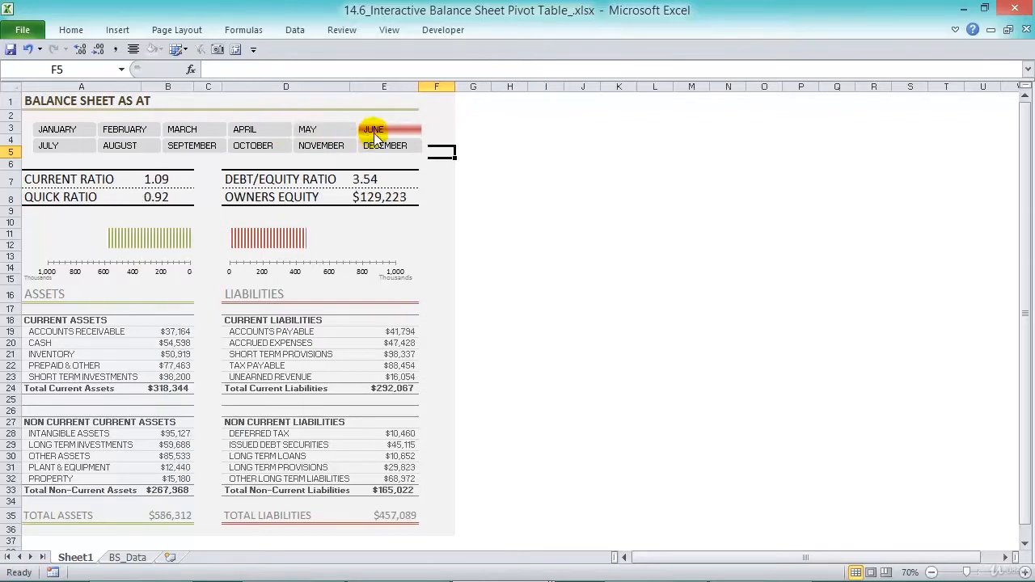
{"action": "left_click", "coordinate": [152, 135]}
{"action": "left_click", "coordinate": [181, 147]}
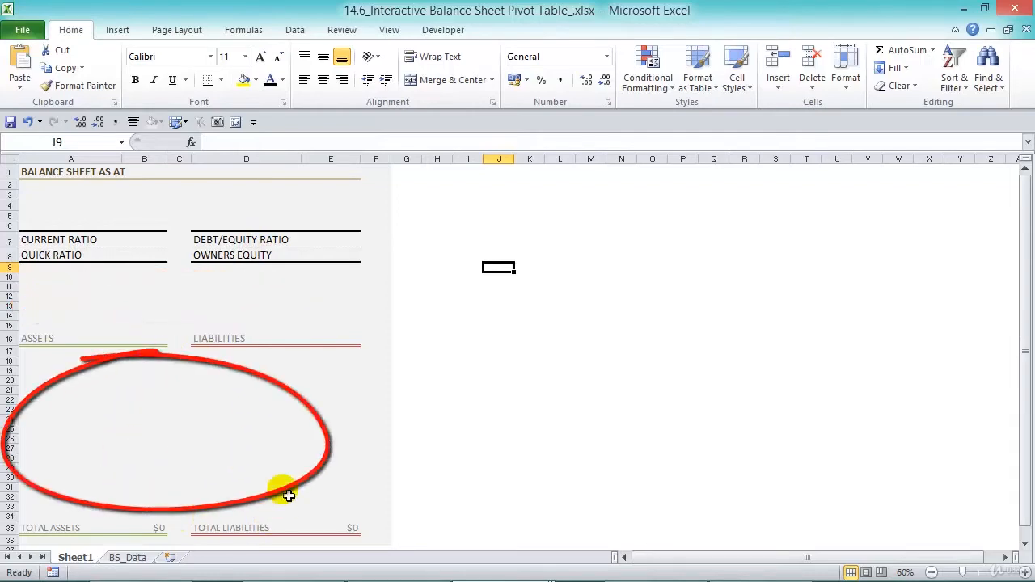
Step: Open the BS_Data sheet and review the filter values of the MONTH and YEAR columns without filtering
{"action": "left_click", "coordinate": [136, 558]}
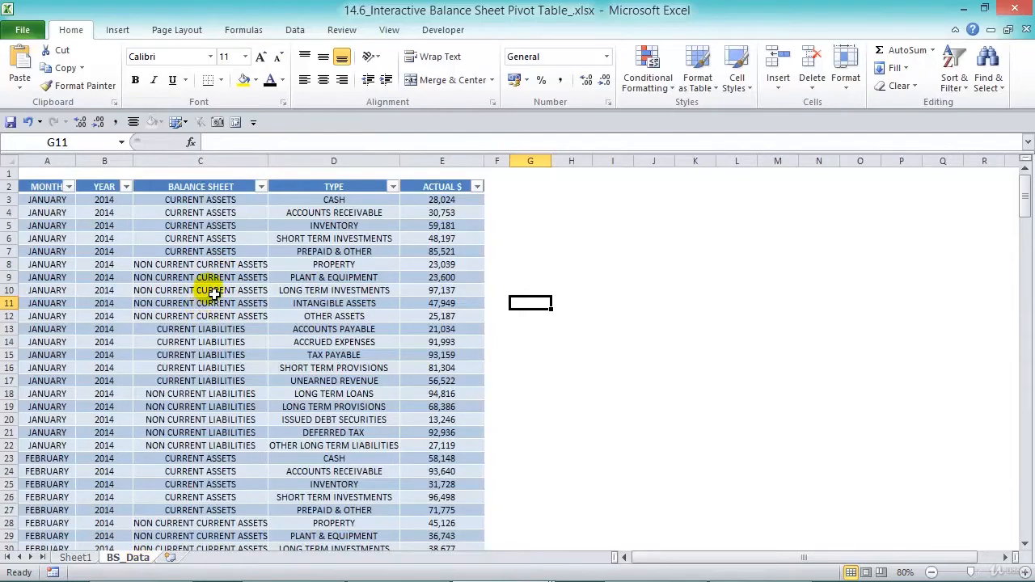
{"action": "left_click", "coordinate": [71, 199]}
{"action": "left_click", "coordinate": [68, 187]}
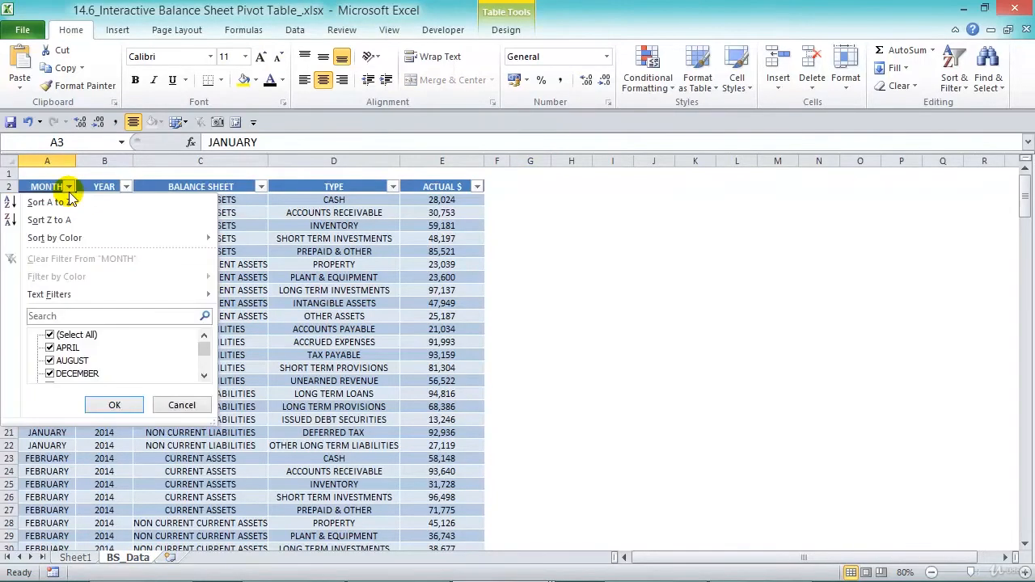
{"action": "left_click", "coordinate": [181, 405]}
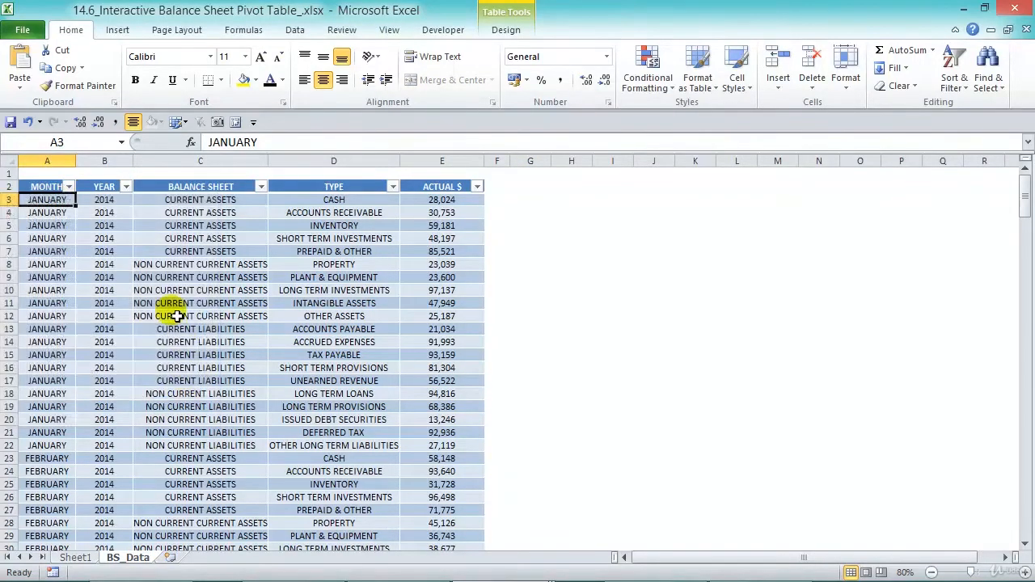
{"action": "left_click", "coordinate": [126, 187]}
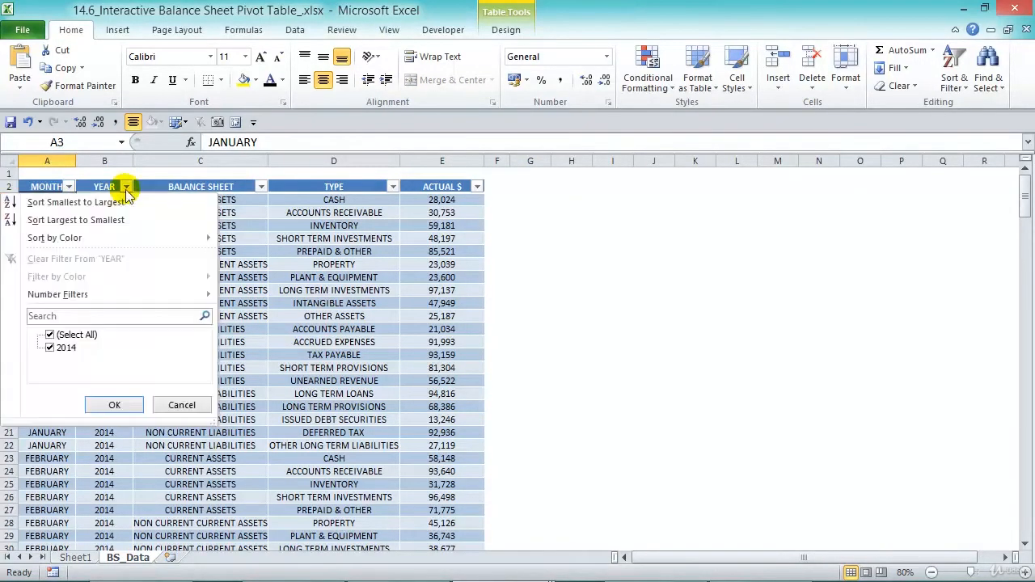
{"action": "left_click", "coordinate": [186, 406]}
Step: Review the full filter lists of the BALANCE SHEET and TYPE columns, keeping all items selected
{"action": "left_click", "coordinate": [256, 187]}
{"action": "left_click", "coordinate": [262, 187]}
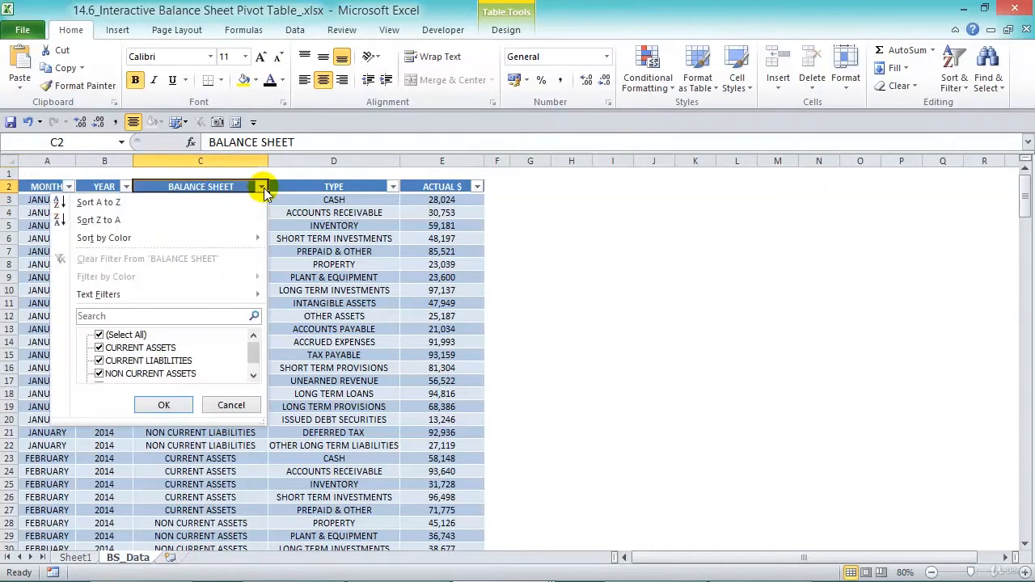
{"action": "left_click_drag", "start_coordinate": [264, 427], "coordinate": [263, 483]}
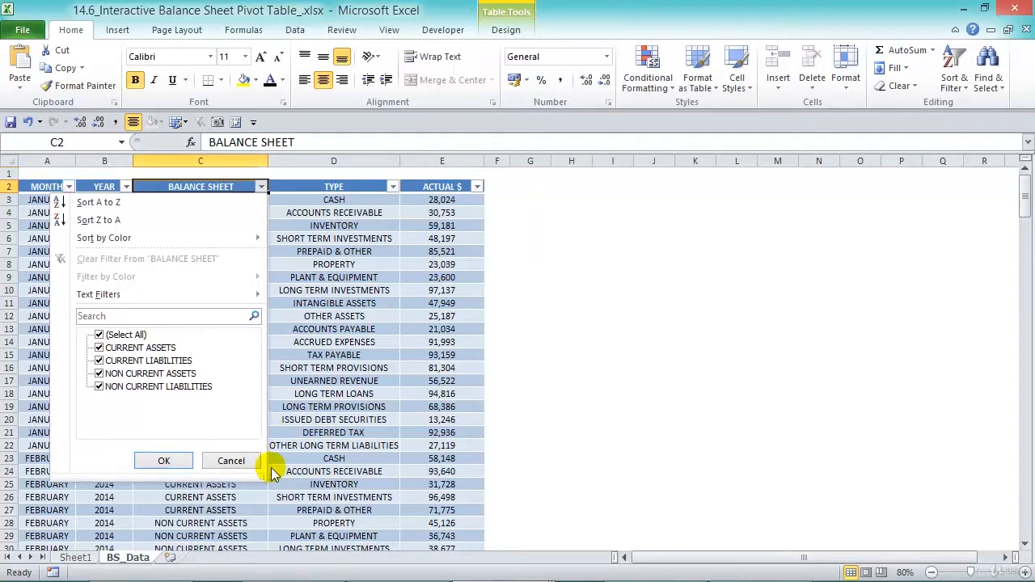
{"action": "left_click", "coordinate": [164, 458]}
{"action": "left_click", "coordinate": [393, 187]}
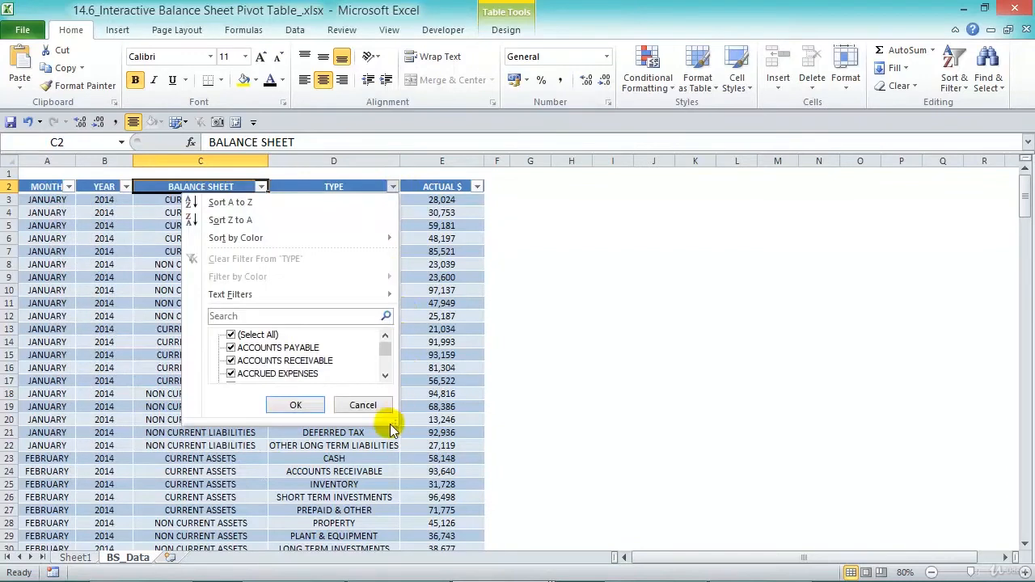
{"action": "left_click_drag", "start_coordinate": [396, 426], "coordinate": [407, 555]}
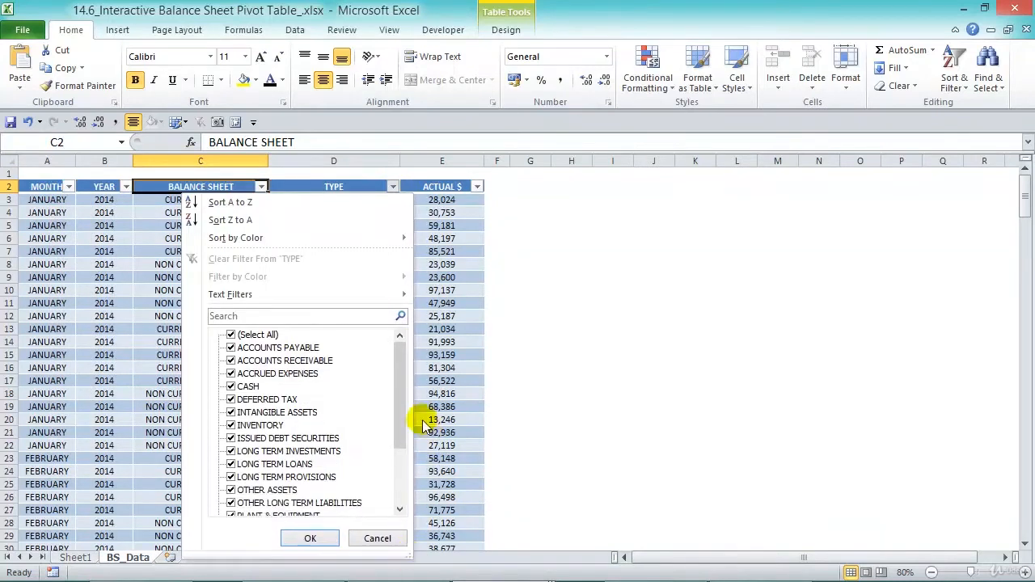
{"action": "left_click_drag", "start_coordinate": [405, 391], "coordinate": [396, 441]}
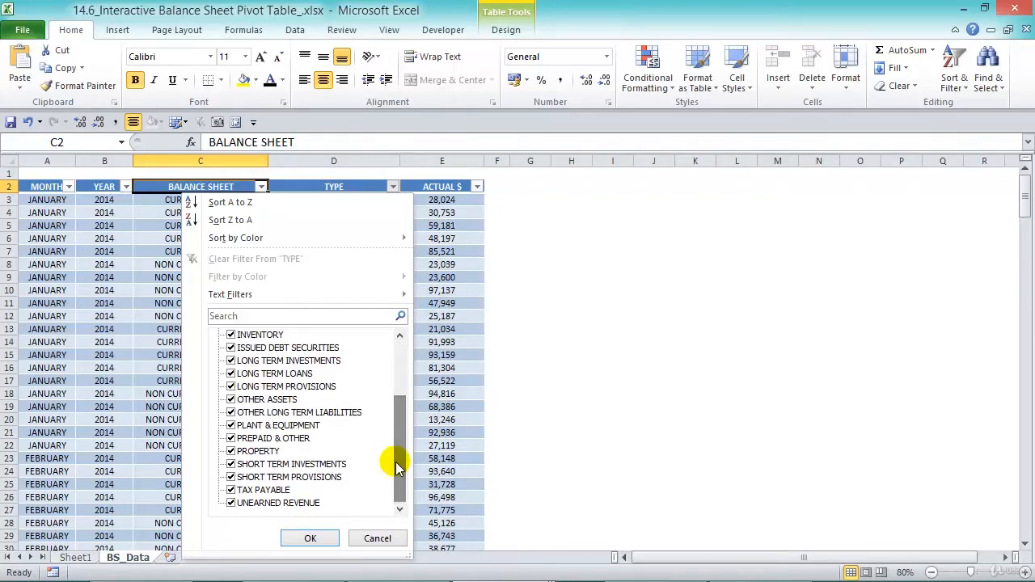
{"action": "left_click", "coordinate": [311, 538]}
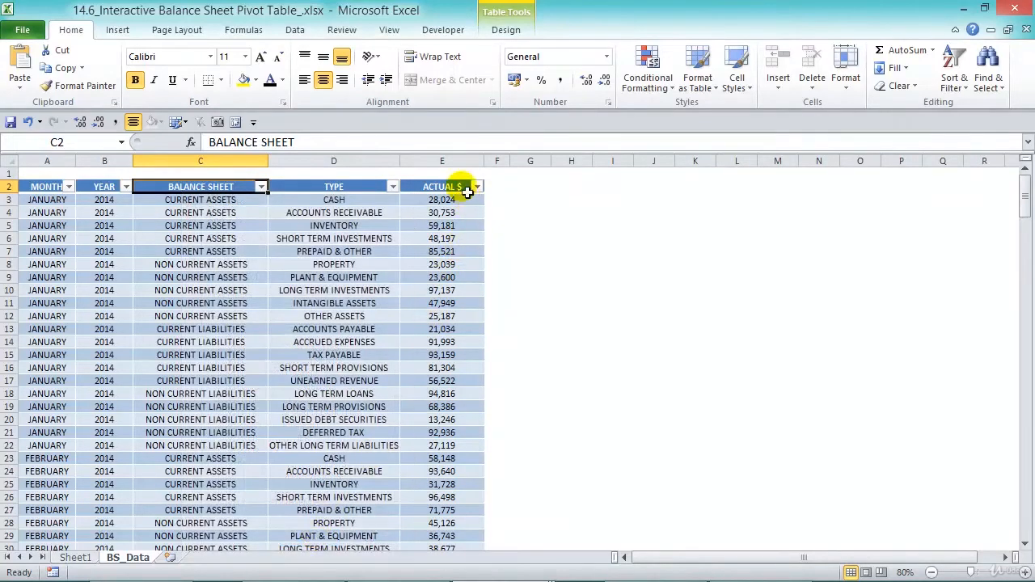
Step: Insert a PivotTable based on Table1 into the existing worksheet at Sheet1 cell A17, under the ASSETS heading
{"action": "left_click", "coordinate": [200, 289]}
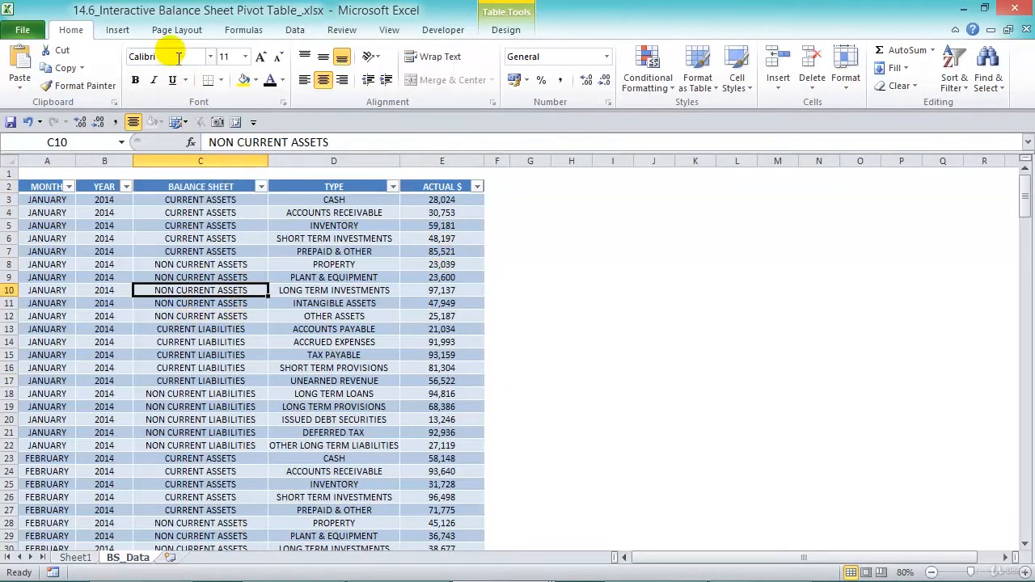
{"action": "left_click", "coordinate": [120, 30]}
{"action": "left_click", "coordinate": [44, 60]}
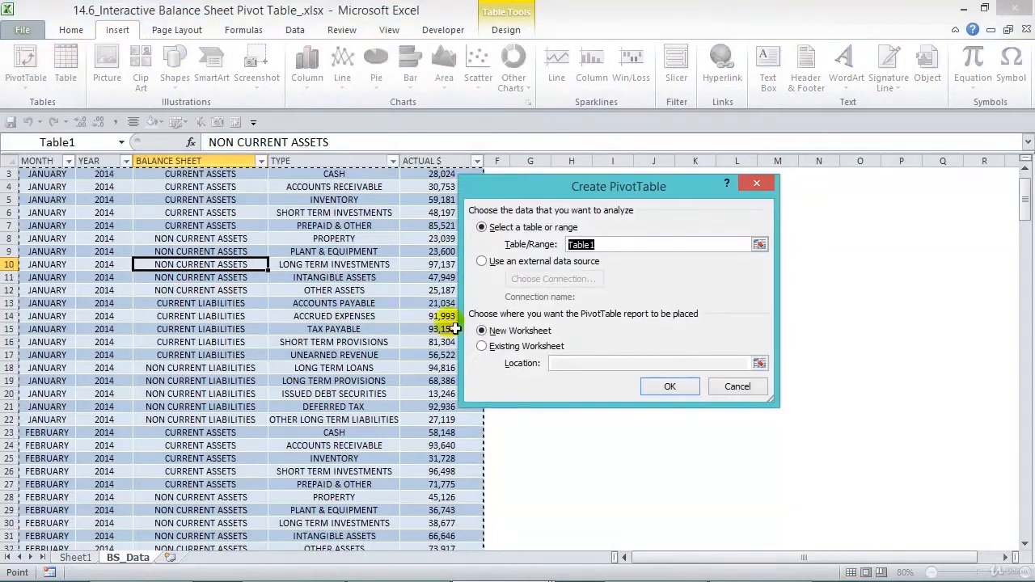
{"action": "left_click", "coordinate": [481, 346]}
{"action": "left_click", "coordinate": [81, 558]}
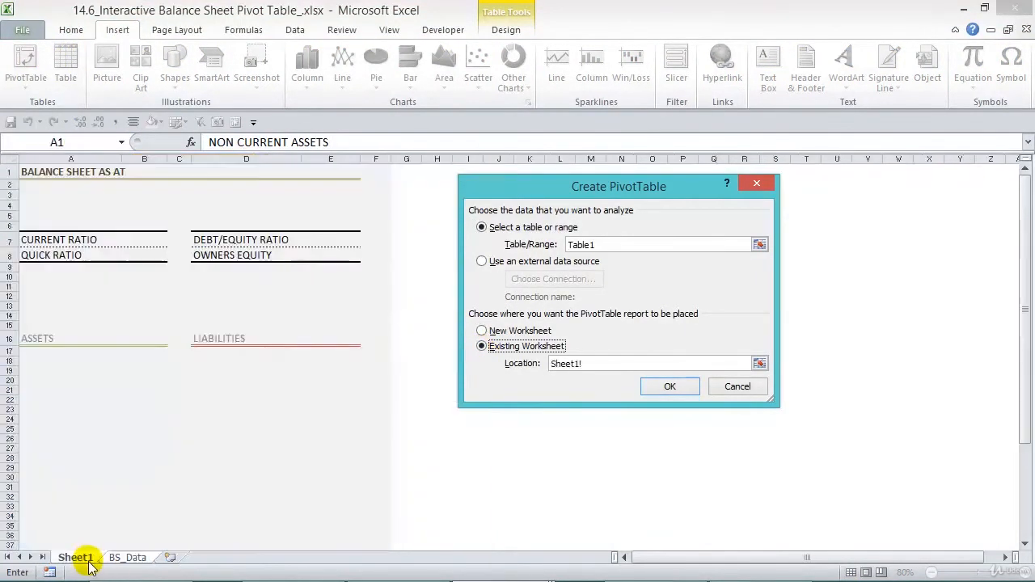
{"action": "left_click", "coordinate": [50, 352]}
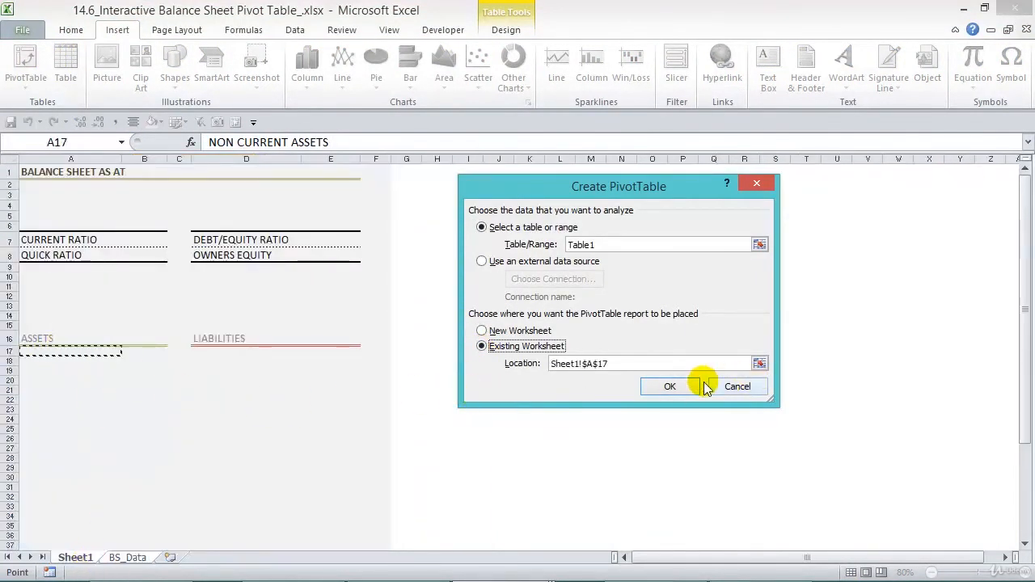
{"action": "left_click", "coordinate": [669, 385]}
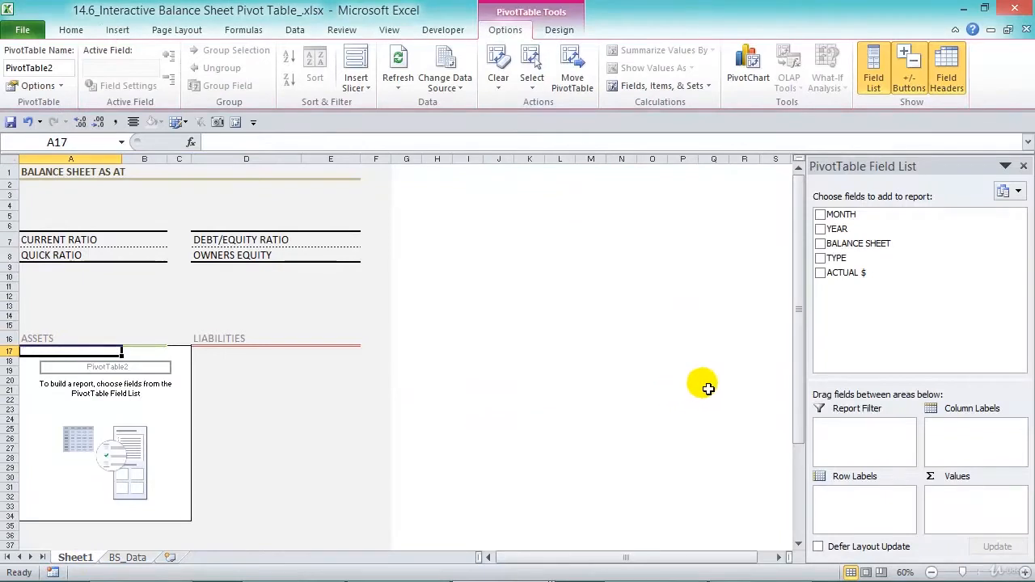
Step: Add BALANCE SHEET and TYPE, in that order, as the PivotTable's row labels
{"action": "left_click_drag", "start_coordinate": [867, 248], "coordinate": [880, 518]}
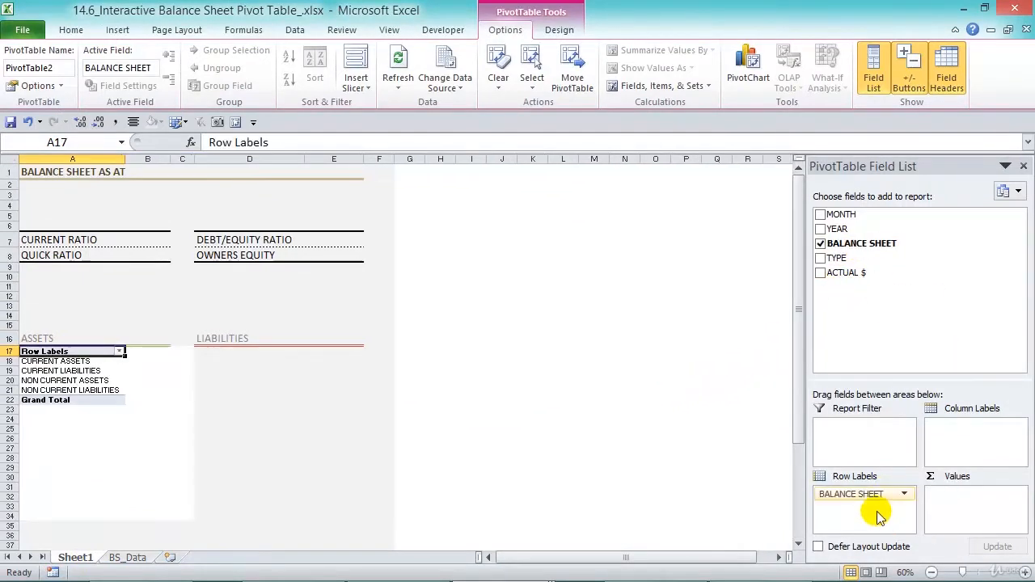
{"action": "left_click_drag", "start_coordinate": [881, 260], "coordinate": [875, 521]}
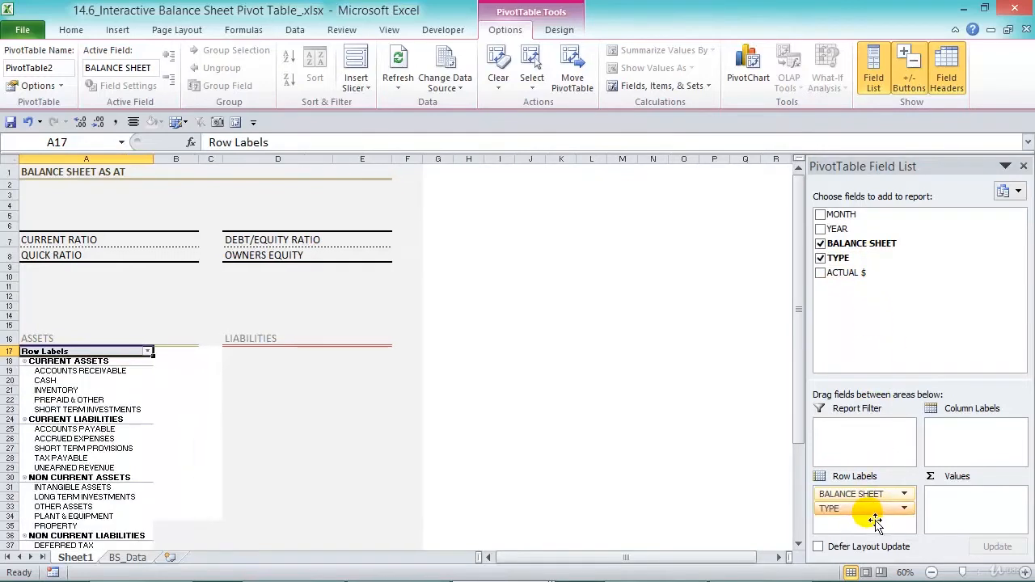
{"action": "scroll", "coordinate": [270, 434], "scroll_direction": "down", "scroll_amount": 5}
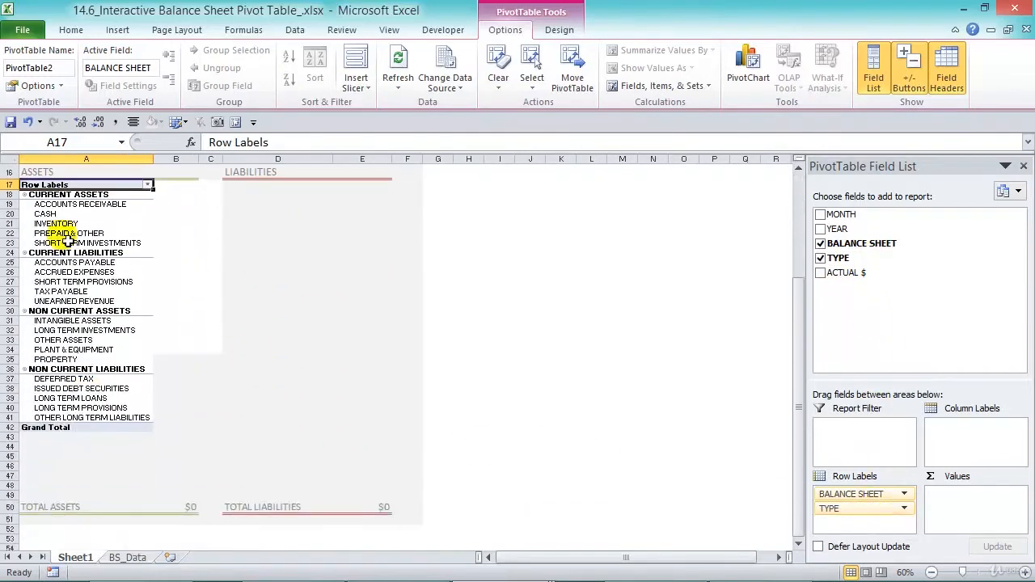
{"action": "scroll", "coordinate": [137, 329], "scroll_direction": "up", "scroll_amount": 1}
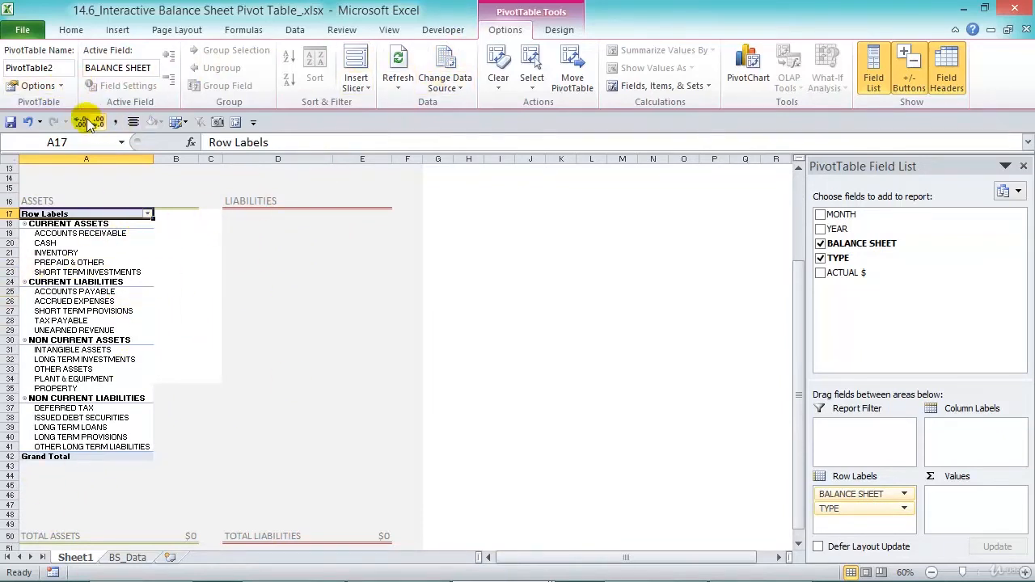
Step: Turn off autofitting of column widths on update in the PivotTable's options
{"action": "left_click", "coordinate": [33, 85]}
{"action": "left_click", "coordinate": [476, 349]}
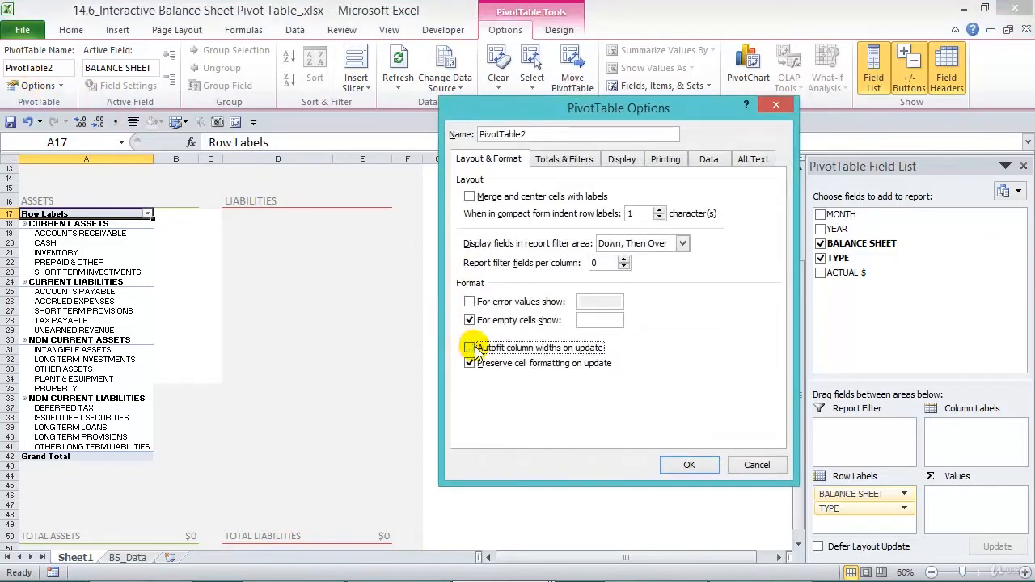
{"action": "left_click", "coordinate": [683, 465]}
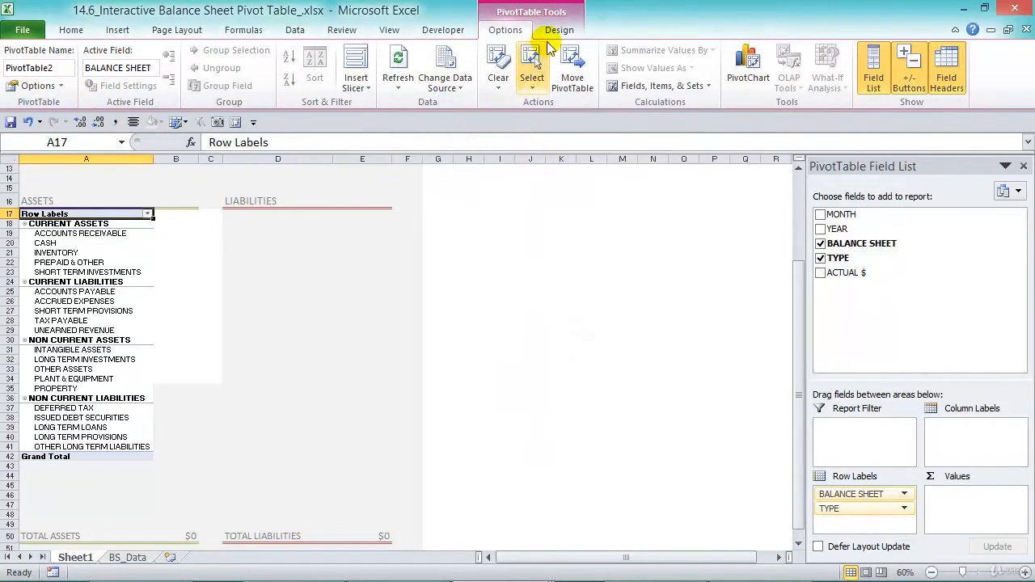
Step: Set the PivotTable to show no subtotals
{"action": "left_click", "coordinate": [558, 29]}
{"action": "left_click", "coordinate": [25, 73]}
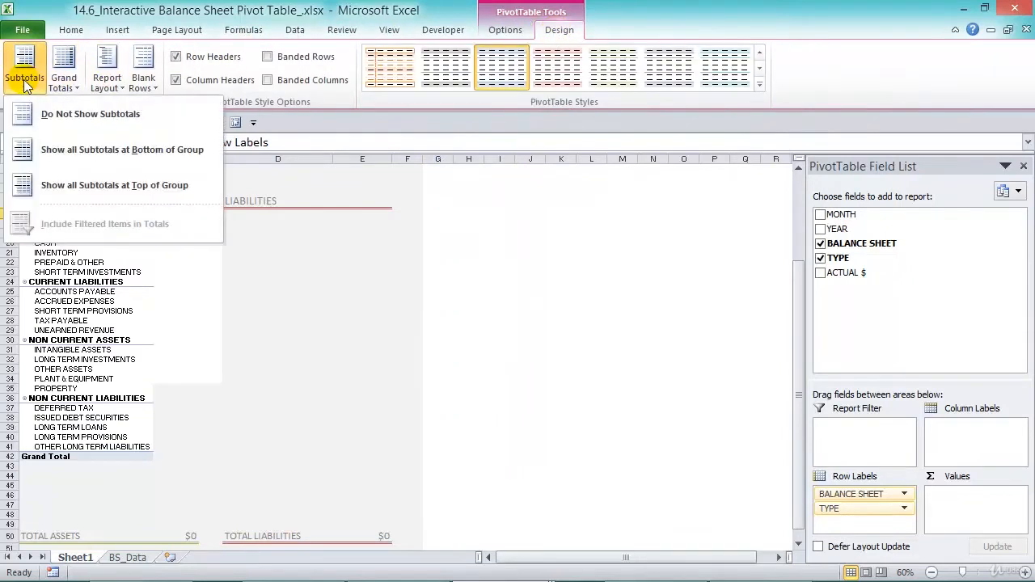
{"action": "left_click", "coordinate": [81, 113]}
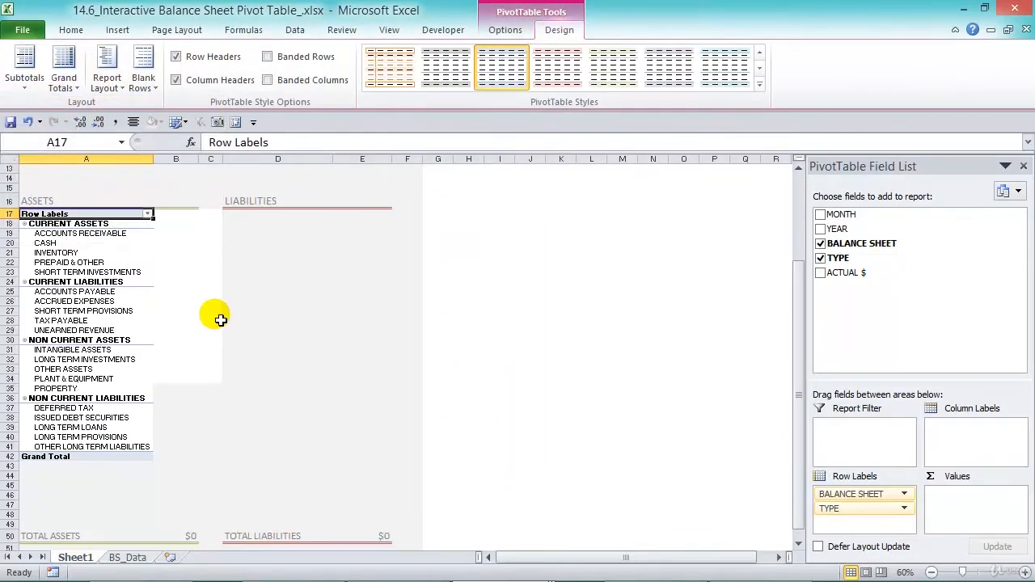
Step: Hide the field headers and the expand/collapse buttons of the PivotTable under ASSETS
{"action": "left_click", "coordinate": [505, 30]}
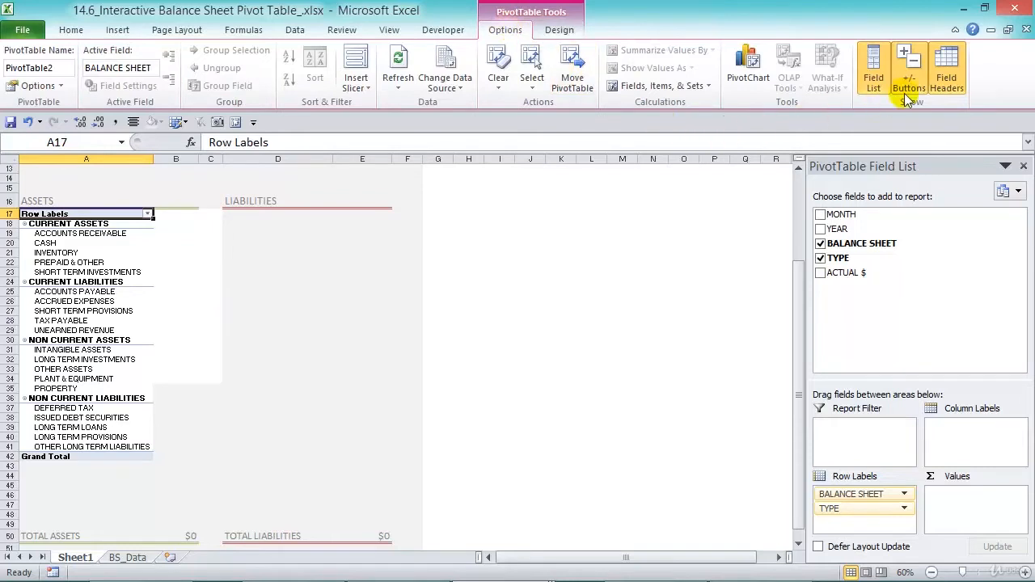
{"action": "left_click", "coordinate": [957, 81]}
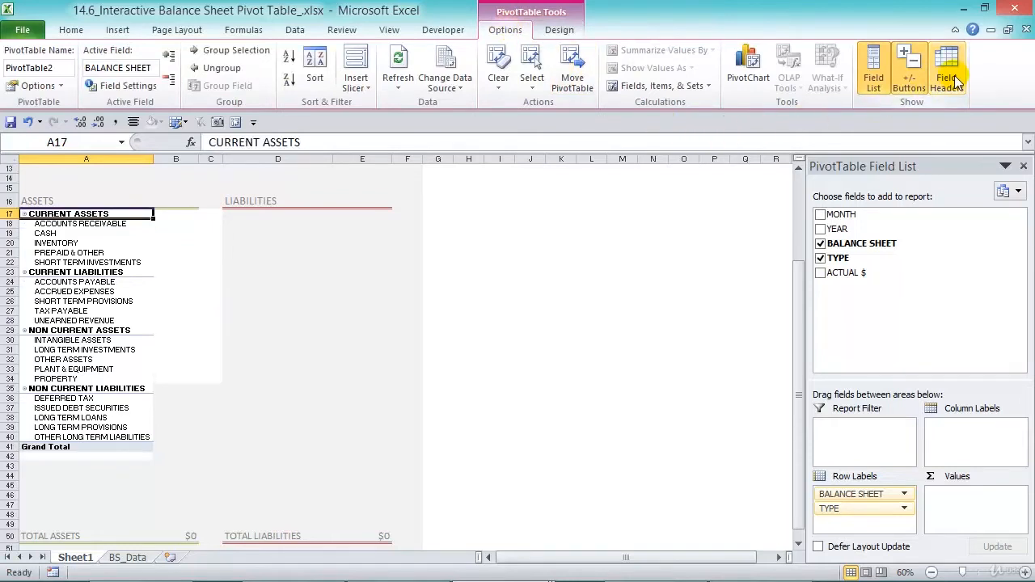
{"action": "left_click", "coordinate": [910, 81]}
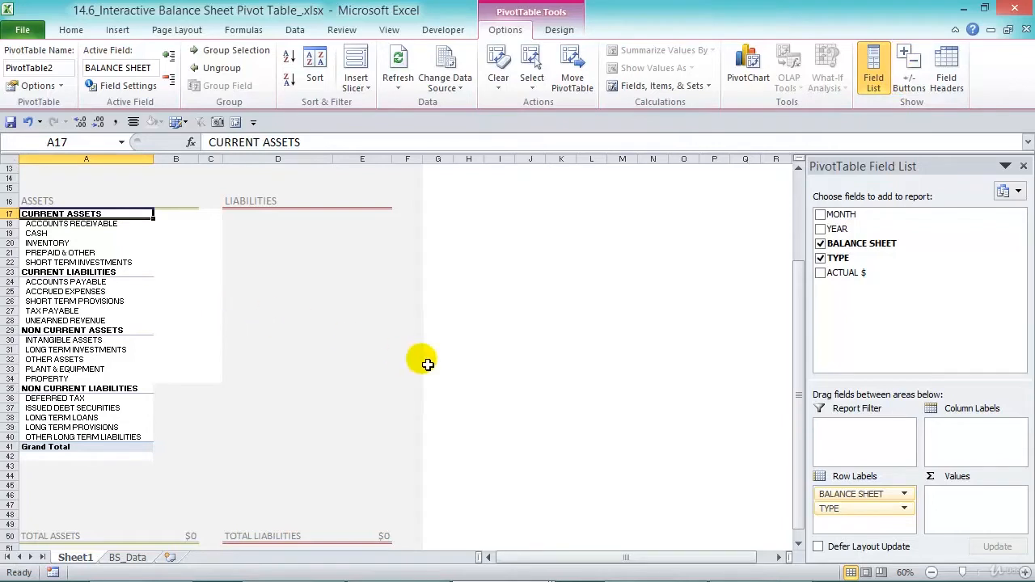
Step: Add ACTUAL $ to the PivotTable as a summed value and replace its header in B17 with a blank space
{"action": "left_click_drag", "start_coordinate": [862, 275], "coordinate": [979, 502]}
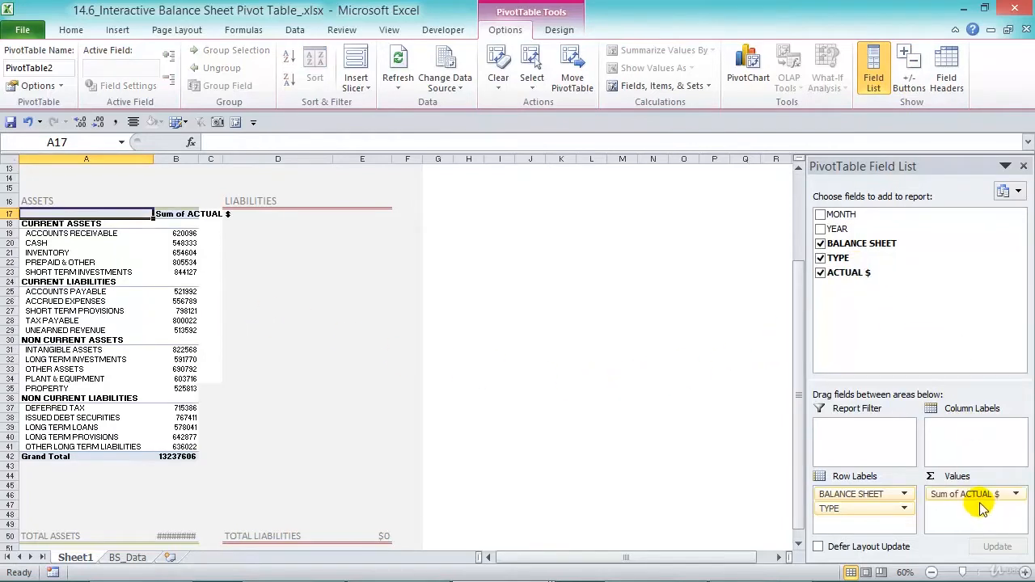
{"action": "left_click", "coordinate": [183, 213]}
{"action": "left_click_drag", "start_coordinate": [332, 144], "coordinate": [121, 101]}
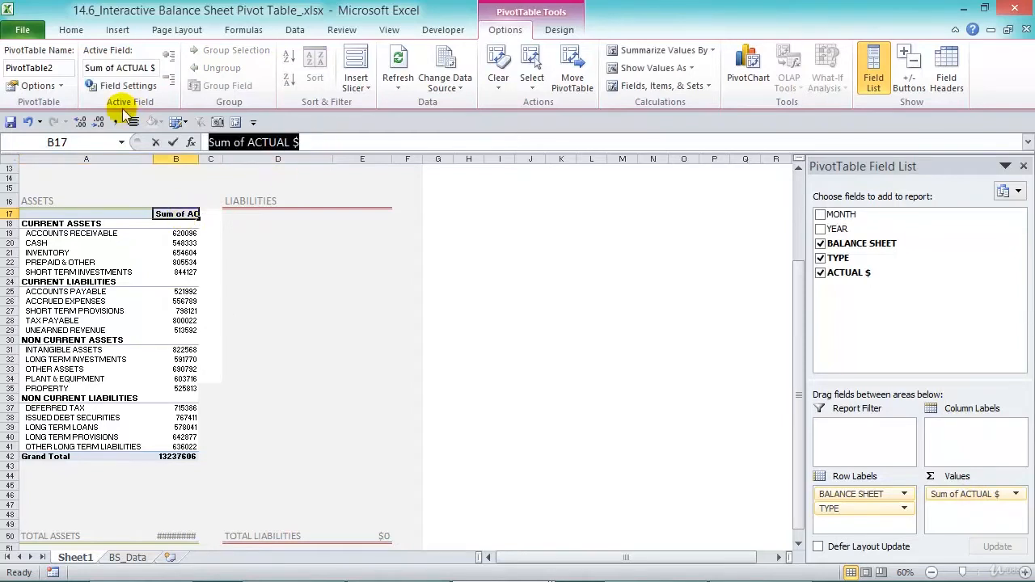
{"action": "key", "text": "Delete"}
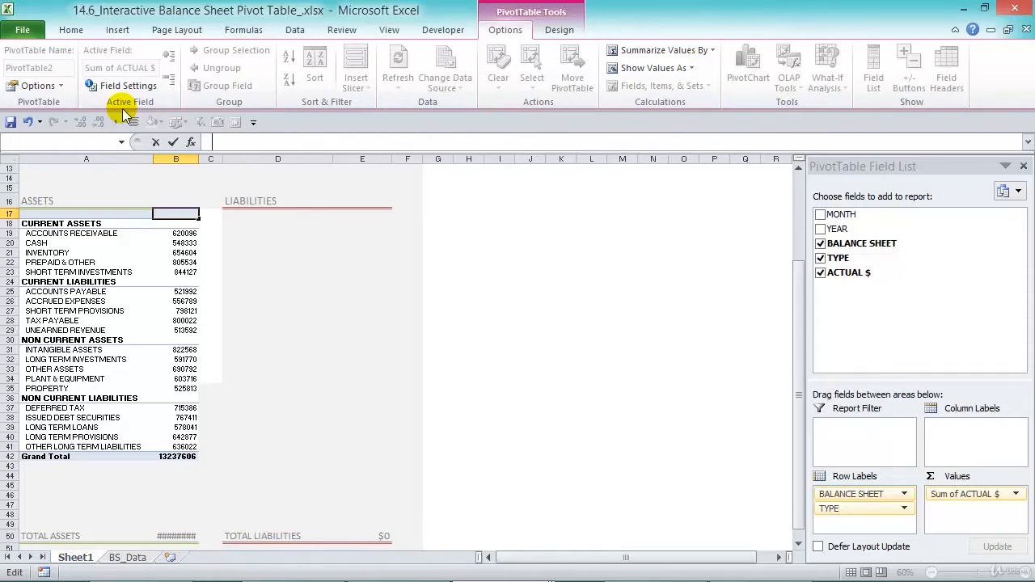
{"action": "key", "text": "Return"}
Step: Rename the PivotTable's Grand Total label to TOTAL CURRENT ASSETS
{"action": "left_click", "coordinate": [77, 457]}
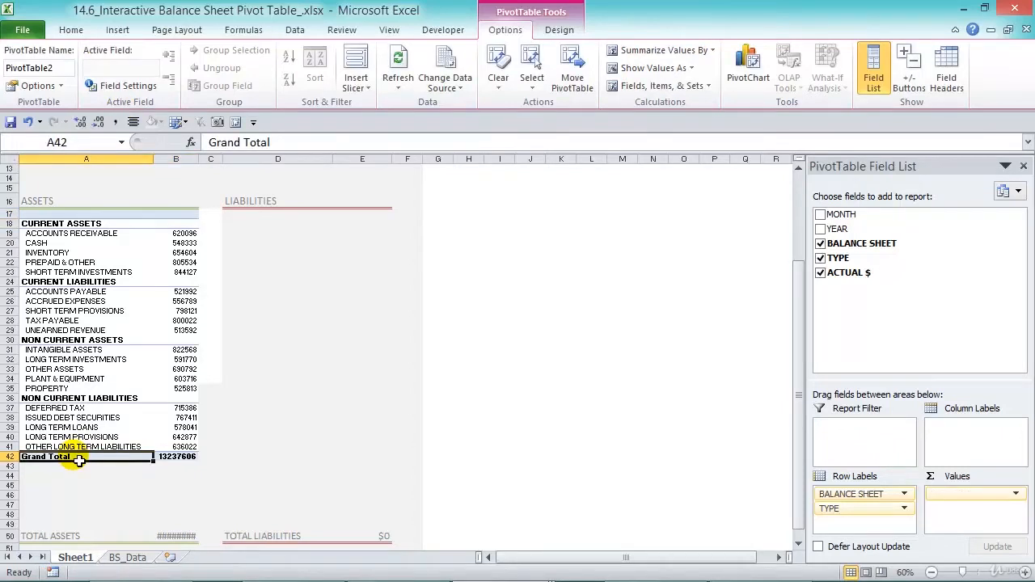
{"action": "type", "text": "TAX PAYABLE"}
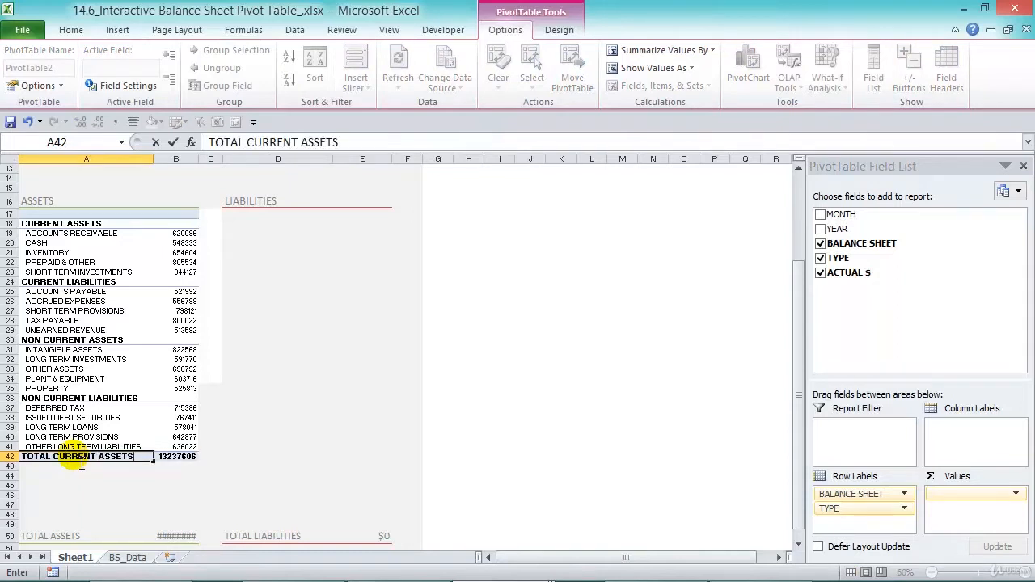
{"action": "key", "text": "Return"}
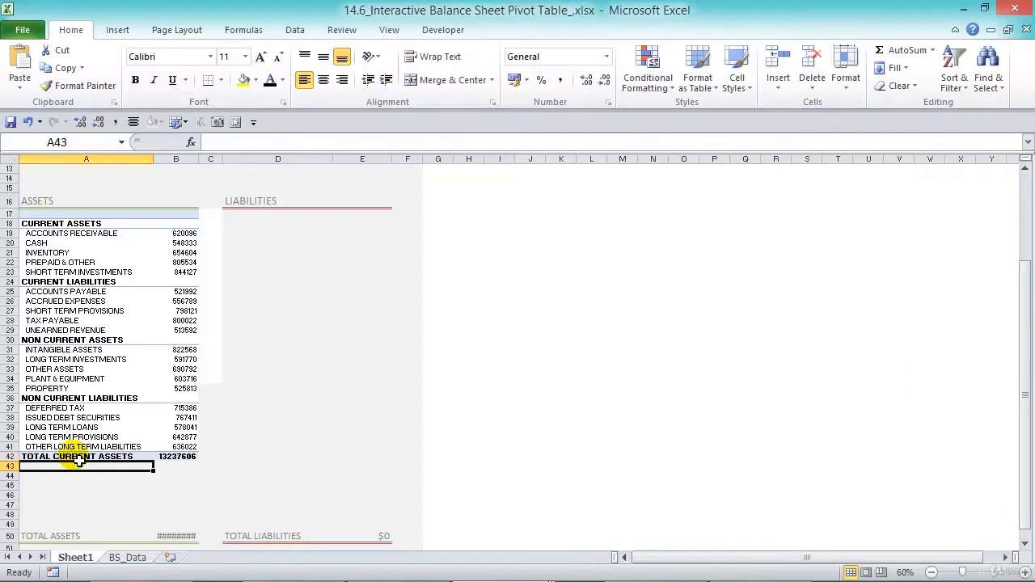
Step: Format the ACTUAL $ value field as Currency with the $ Cherokee symbol, 0 decimal places and red negatives with a minus sign
{"action": "left_click", "coordinate": [185, 262]}
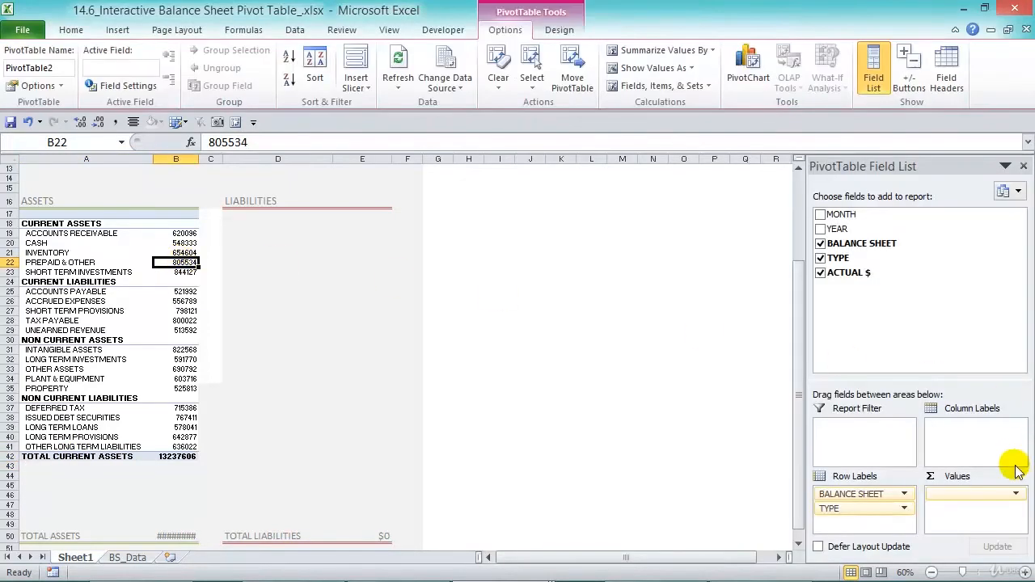
{"action": "left_click", "coordinate": [1015, 493]}
{"action": "left_click", "coordinate": [954, 474]}
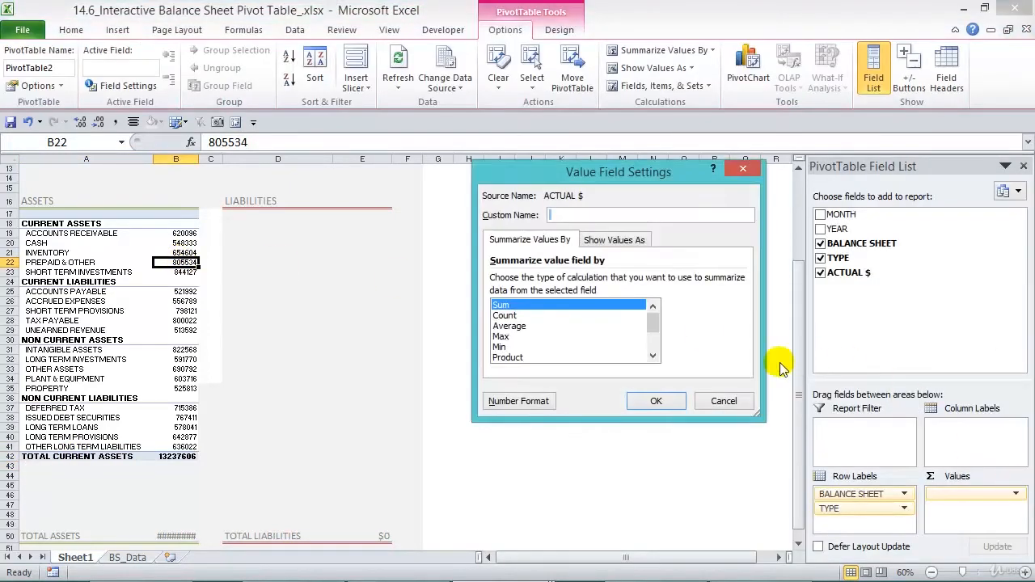
{"action": "left_click", "coordinate": [534, 401]}
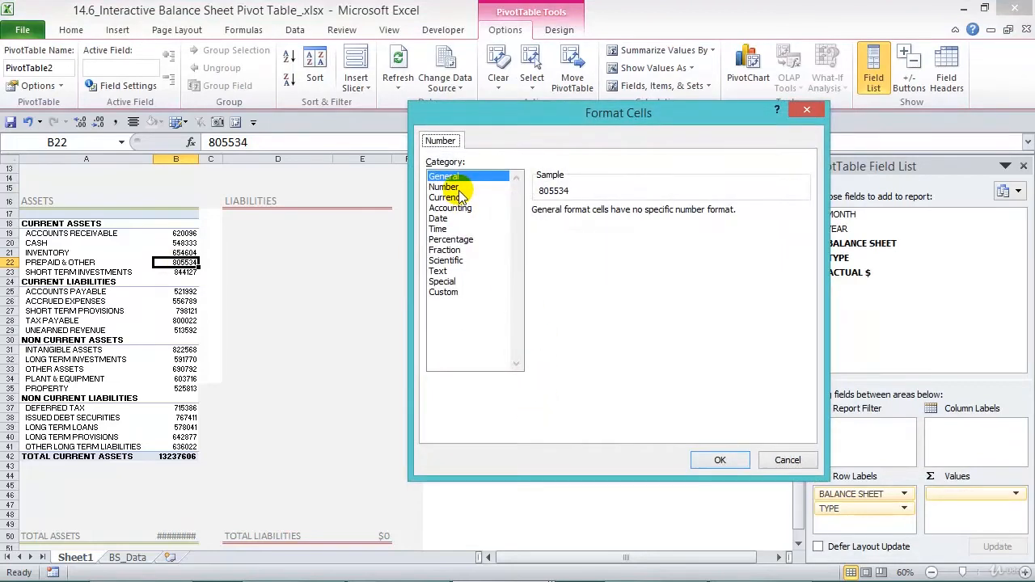
{"action": "left_click", "coordinate": [803, 232]}
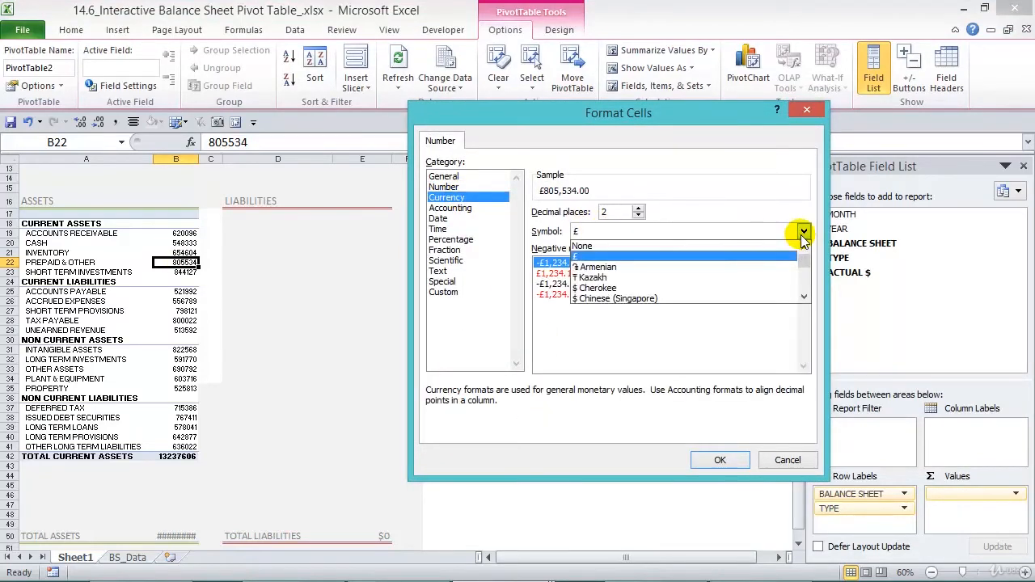
{"action": "left_click", "coordinate": [785, 288]}
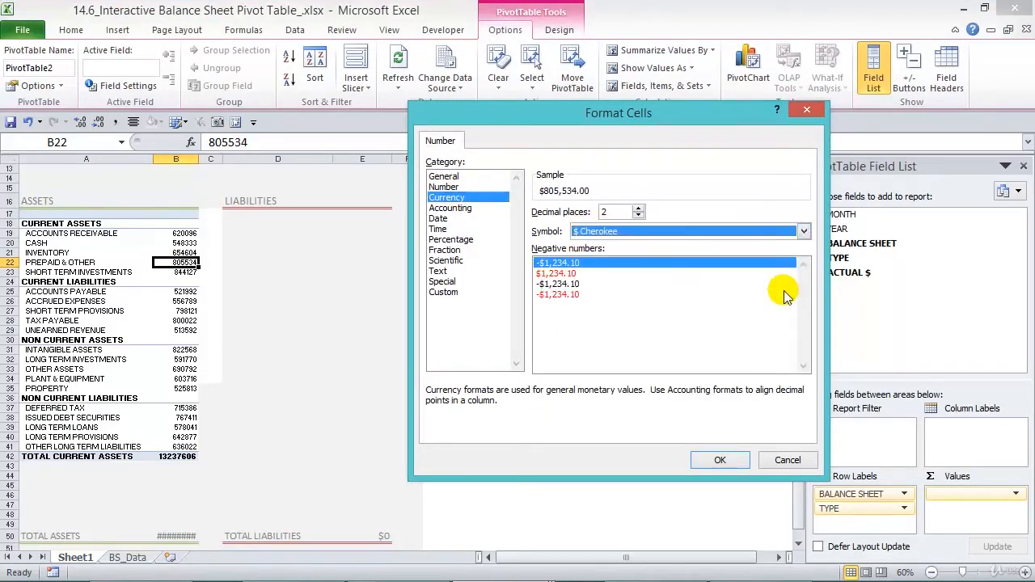
{"action": "left_click", "coordinate": [638, 216]}
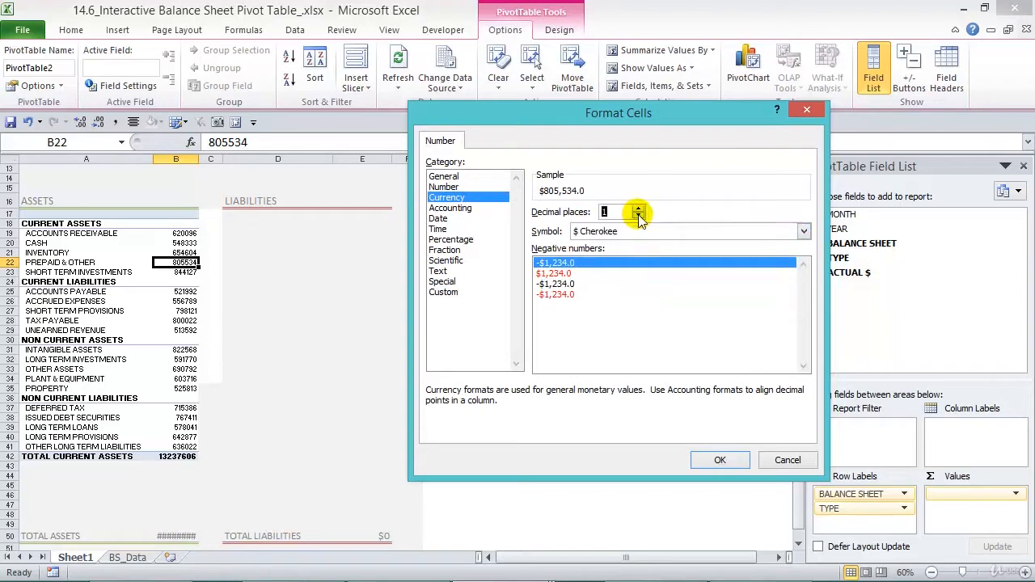
{"action": "left_click", "coordinate": [571, 295]}
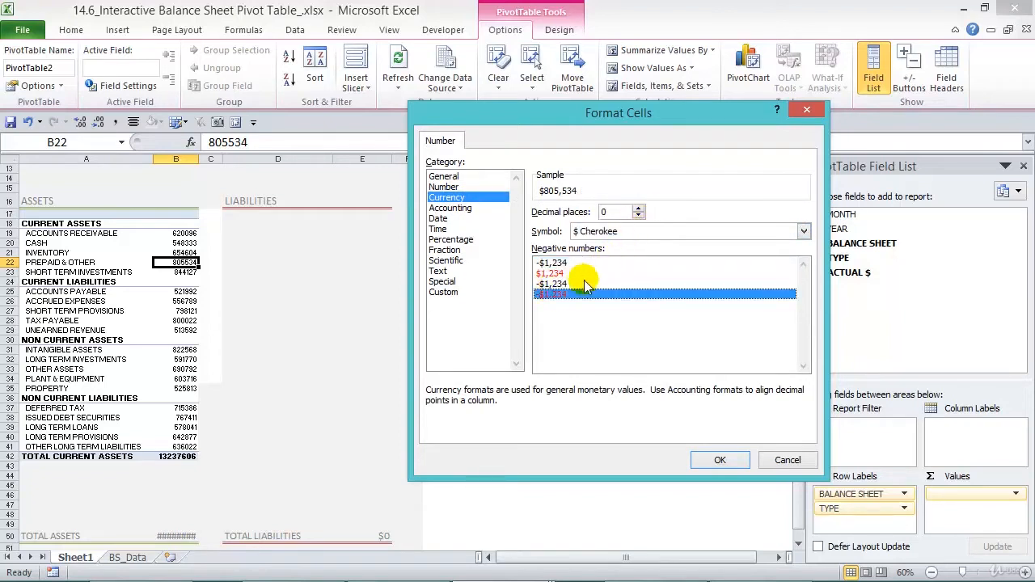
{"action": "left_click", "coordinate": [715, 458]}
{"action": "left_click", "coordinate": [656, 401]}
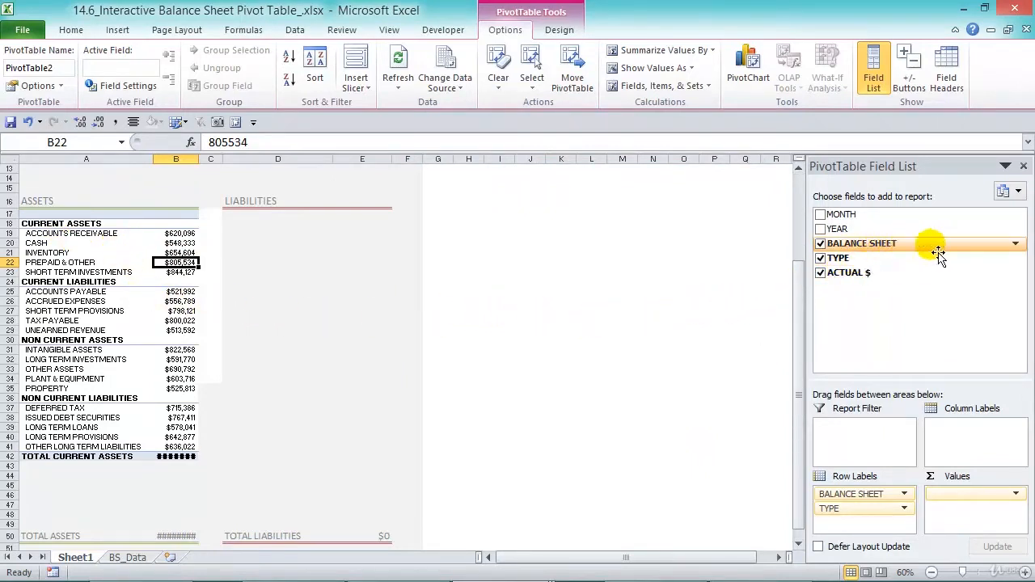
Step: Filter the BALANCE SHEET field to show only CURRENT ASSETS, and widen column B slightly
{"action": "left_click", "coordinate": [1020, 245]}
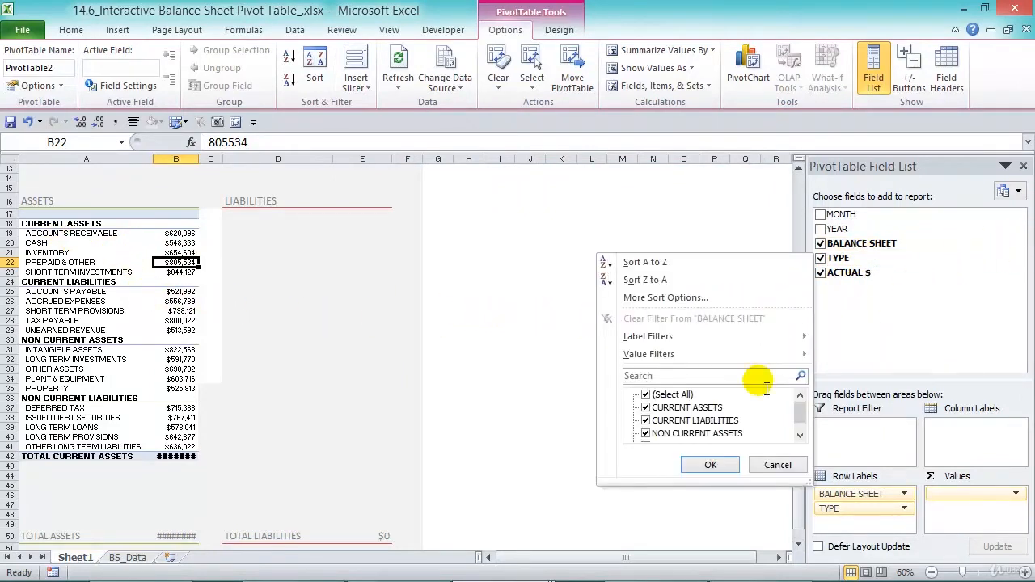
{"action": "left_click", "coordinate": [646, 407]}
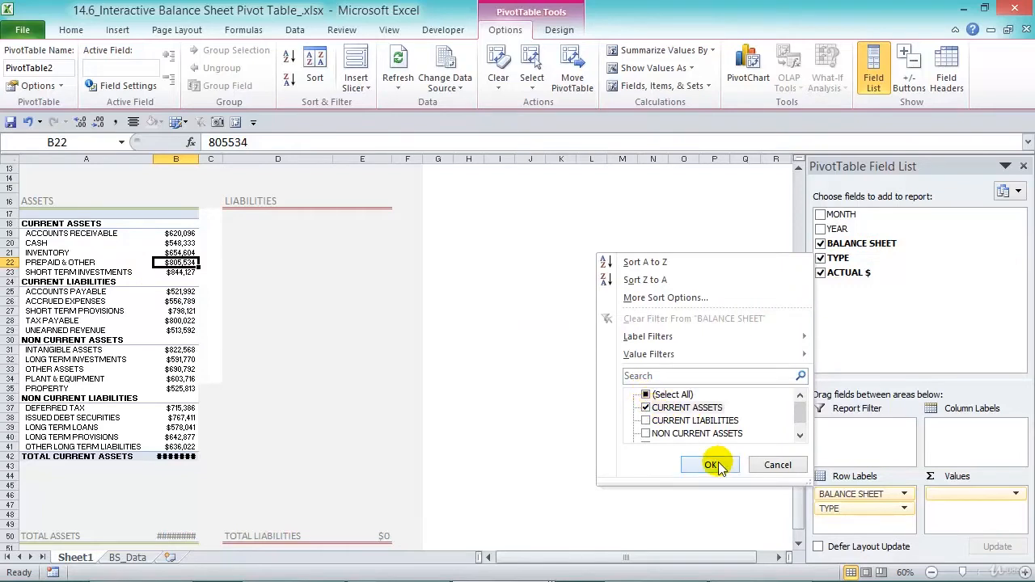
{"action": "left_click", "coordinate": [712, 464]}
{"action": "left_click_drag", "start_coordinate": [198, 159], "coordinate": [207, 159]}
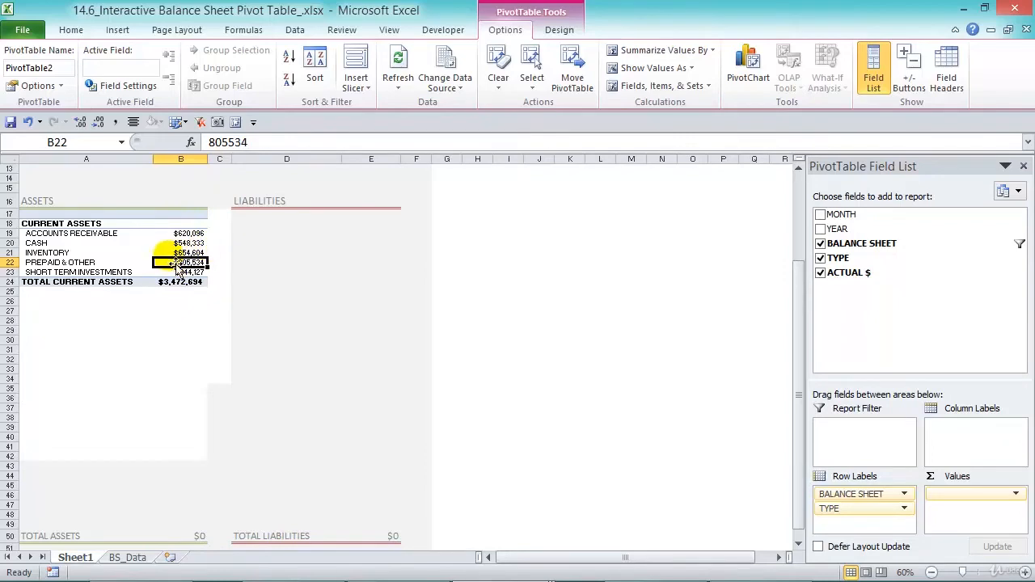
Step: Apply the plain black-lined PivotTable style from the Light group to the current assets PivotTable
{"action": "left_click", "coordinate": [559, 30]}
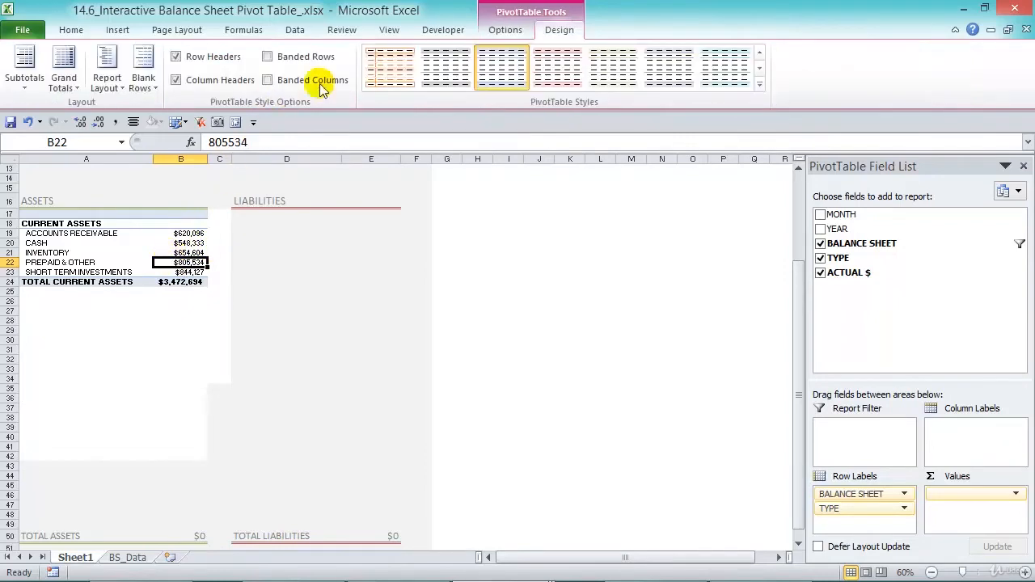
{"action": "left_click", "coordinate": [759, 84]}
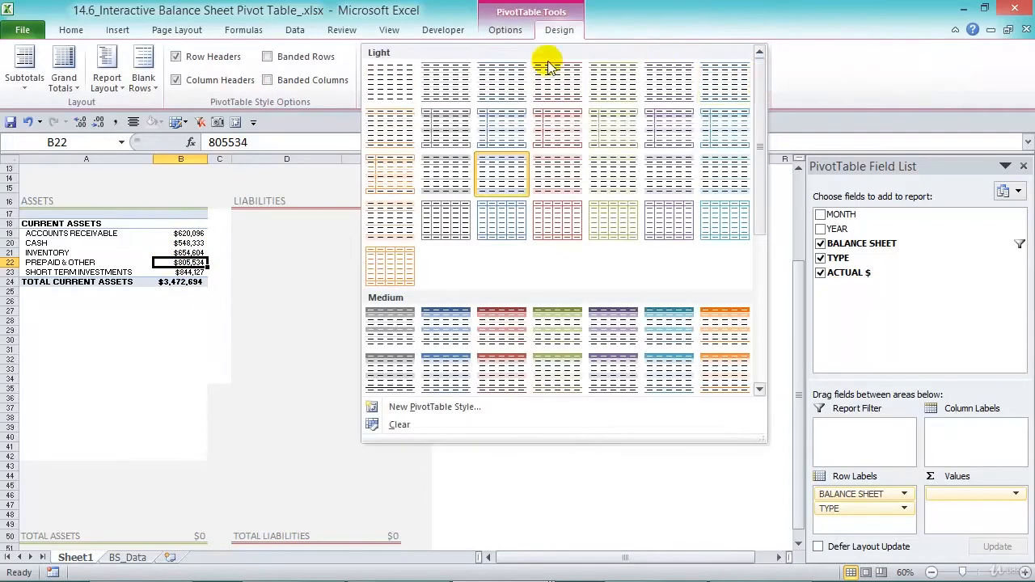
{"action": "left_click", "coordinate": [441, 79]}
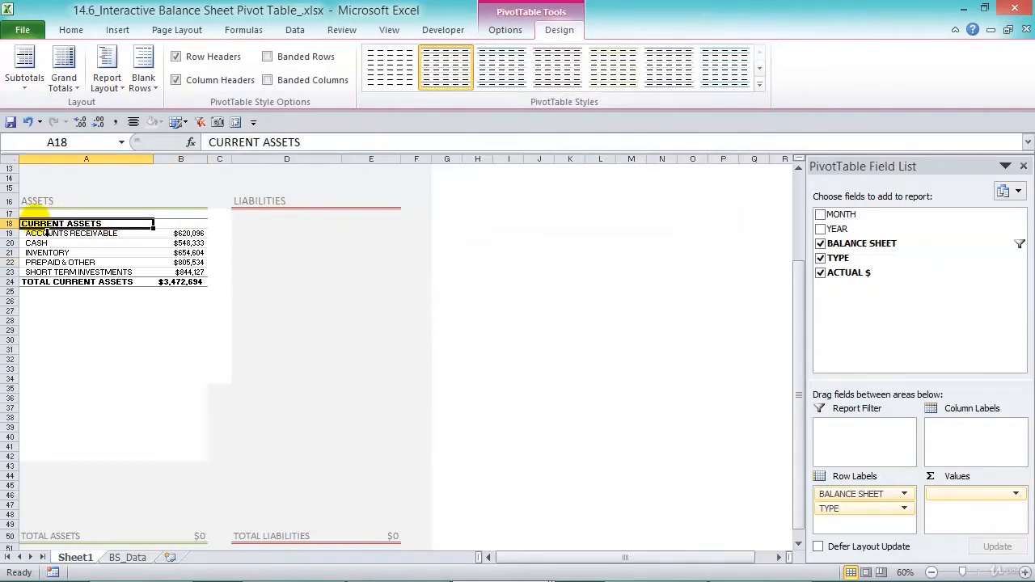
Step: Copy the entire current assets PivotTable and paste it at D17 under the LIABILITIES heading
{"action": "left_click", "coordinate": [507, 30]}
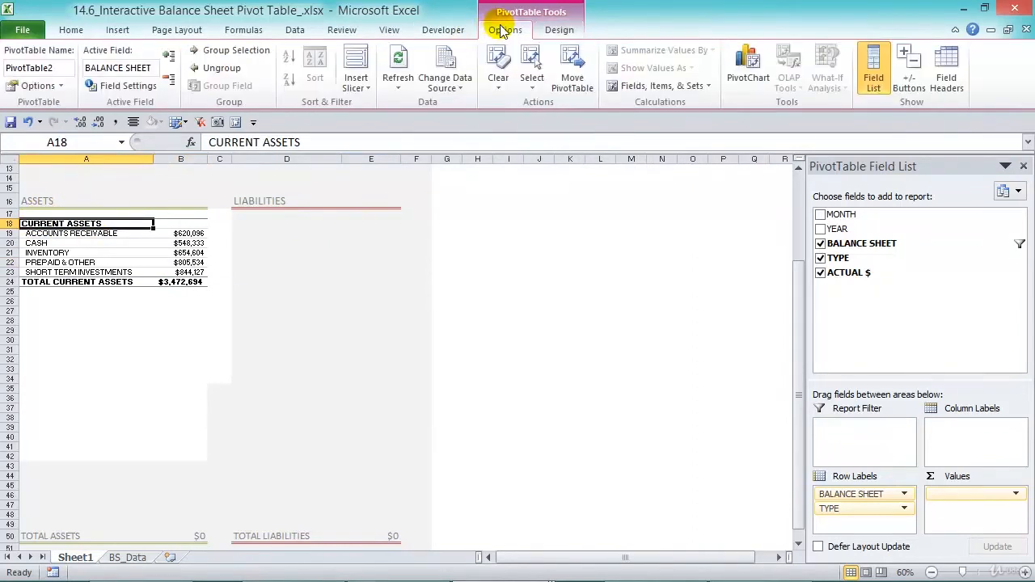
{"action": "left_click", "coordinate": [530, 77]}
{"action": "left_click", "coordinate": [557, 157]}
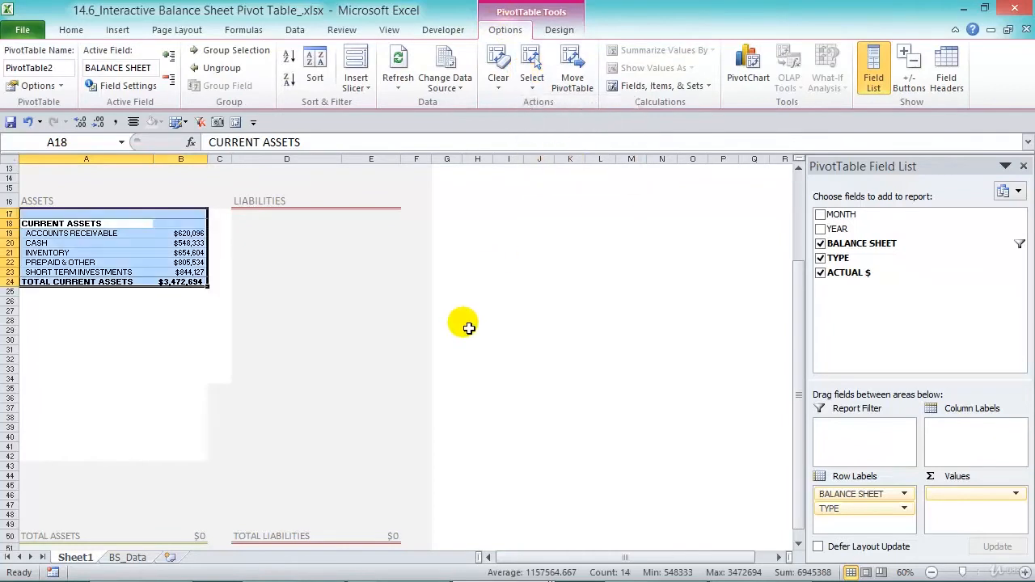
{"action": "key", "text": "ctrl+c"}
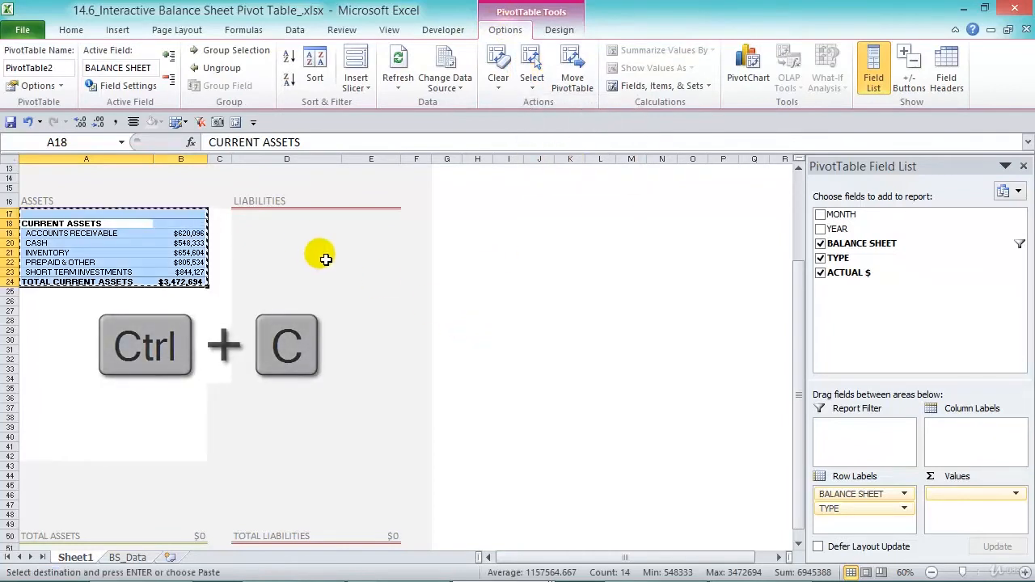
{"action": "left_click", "coordinate": [252, 219]}
{"action": "key", "text": "ctrl+v"}
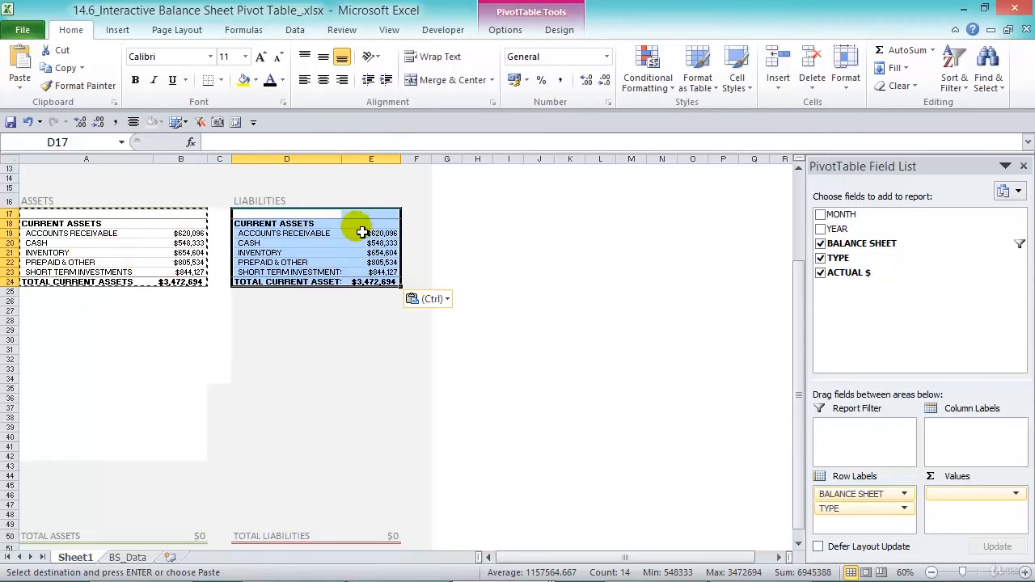
Step: Filter the BALANCE SHEET field of the PivotTable under LIABILITIES to show only CURRENT LIABILITIES
{"action": "left_click", "coordinate": [287, 224]}
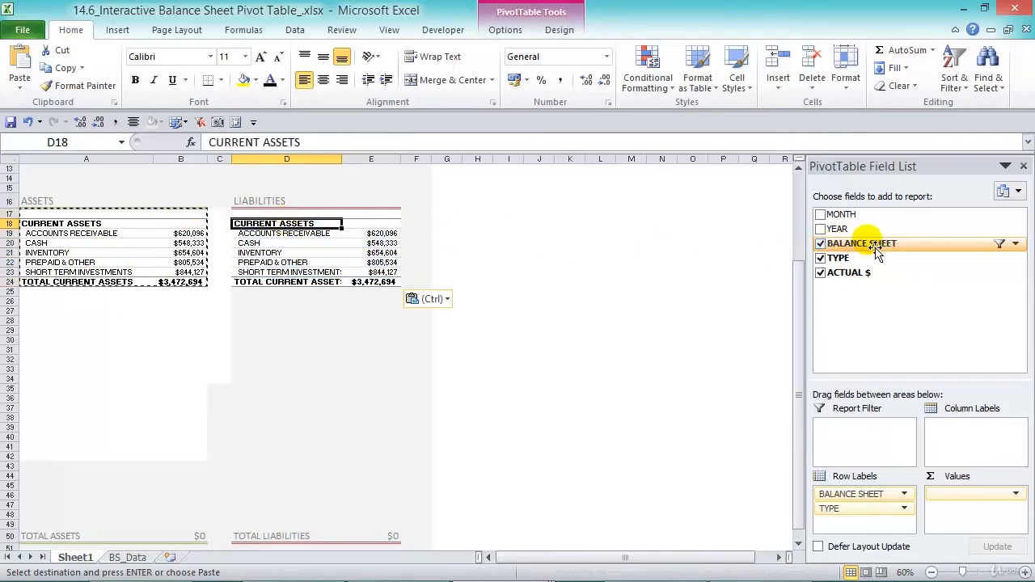
{"action": "left_click", "coordinate": [1015, 243]}
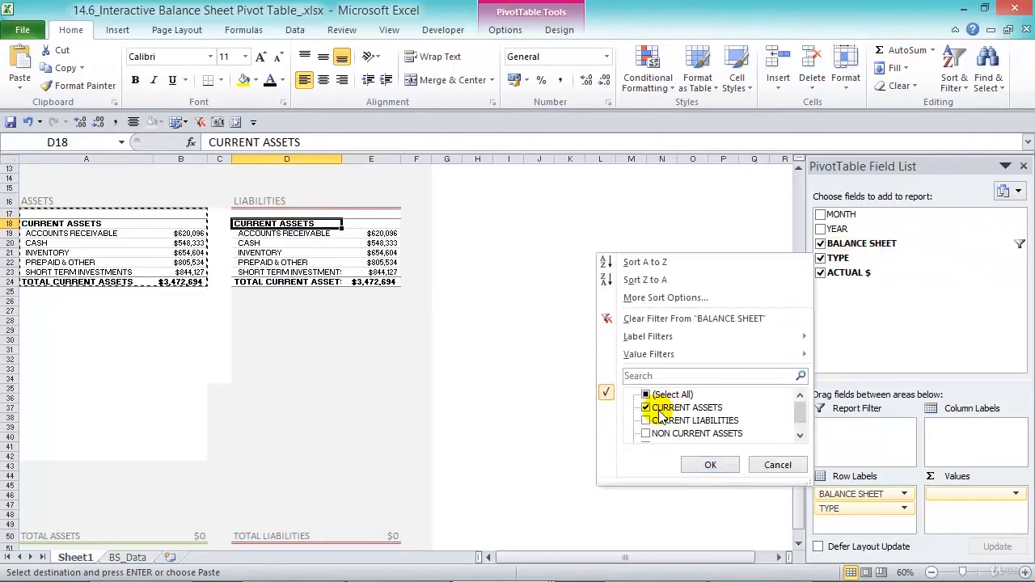
{"action": "left_click", "coordinate": [660, 410]}
{"action": "left_click", "coordinate": [656, 422]}
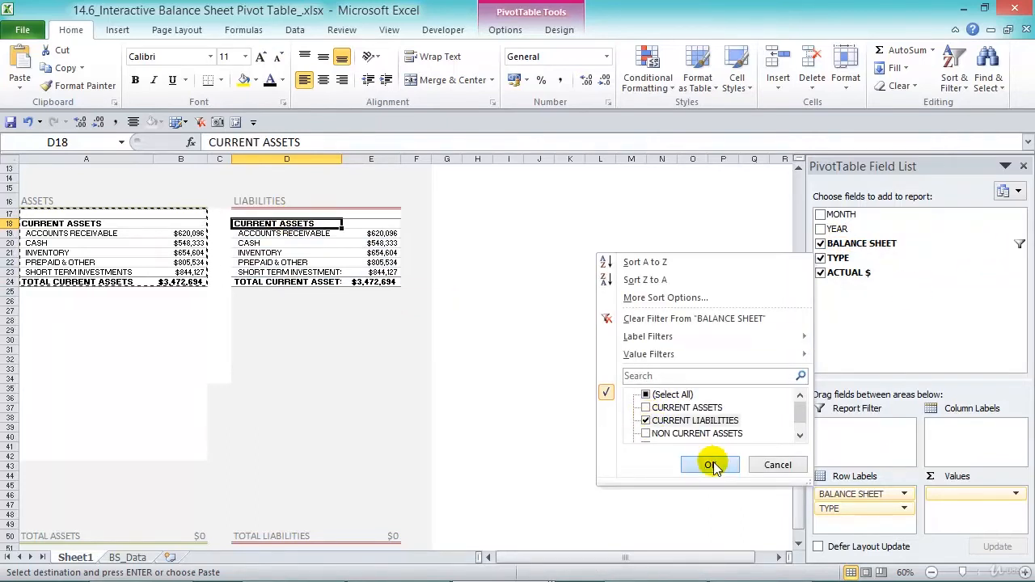
{"action": "left_click", "coordinate": [710, 465]}
{"action": "left_click", "coordinate": [397, 313]}
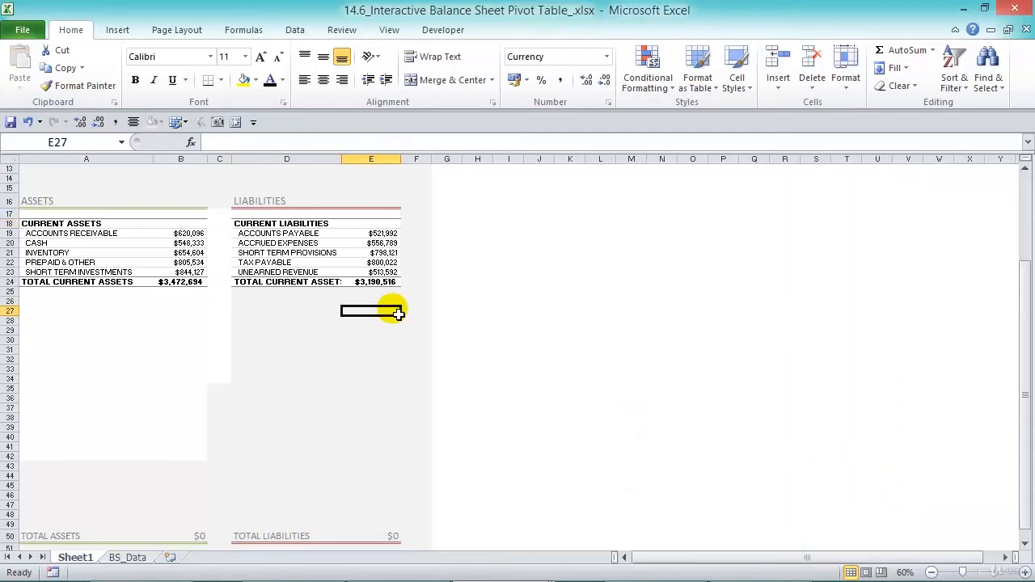
Step: Copy the entire current assets PivotTable and paste it at A26 and at D26
{"action": "scroll", "coordinate": [397, 313], "scroll_direction": "up", "scroll_amount": 1}
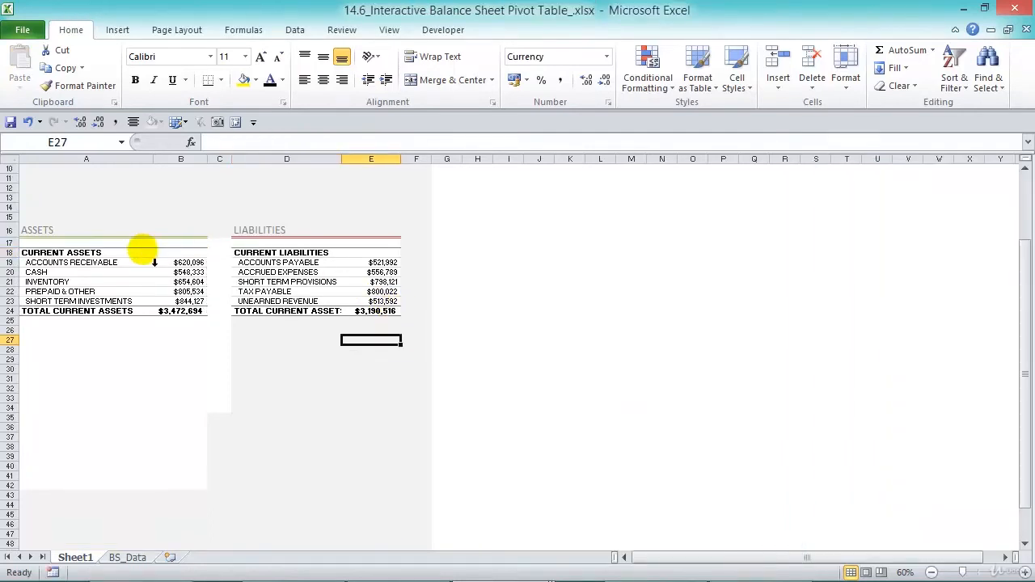
{"action": "left_click", "coordinate": [81, 253]}
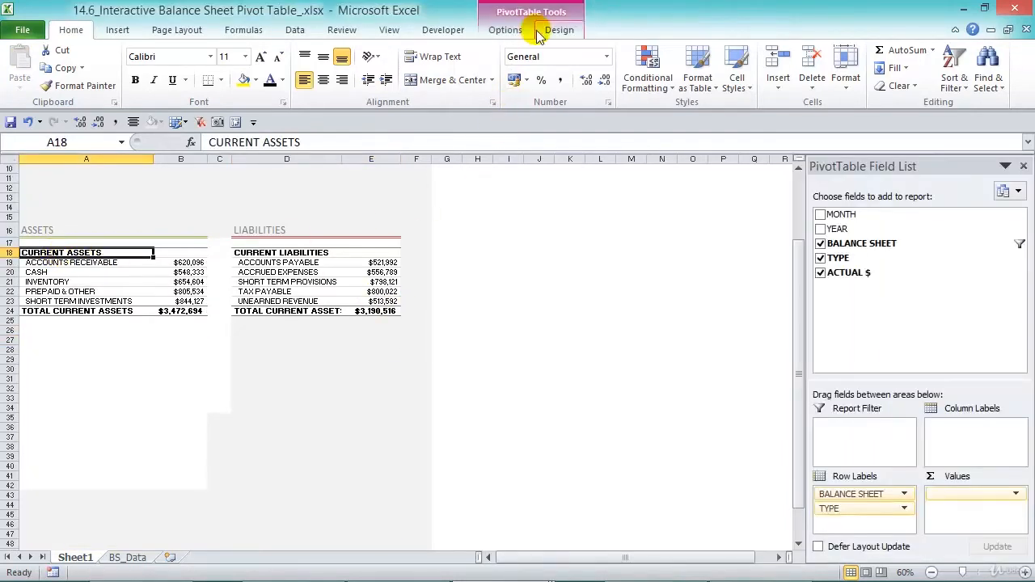
{"action": "left_click", "coordinate": [520, 34]}
{"action": "left_click", "coordinate": [533, 66]}
{"action": "left_click", "coordinate": [560, 159]}
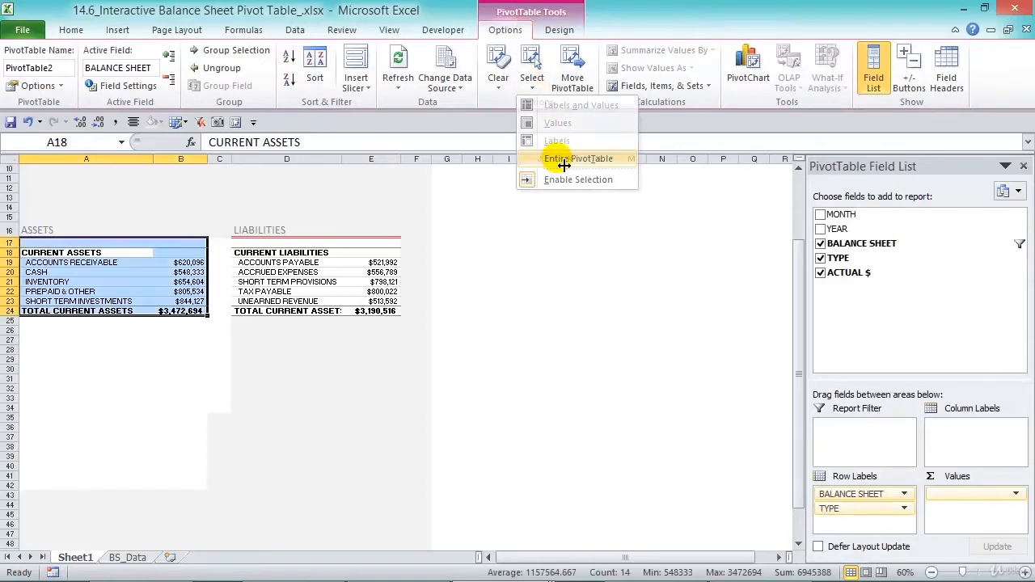
{"action": "key", "text": "ctrl+c"}
{"action": "left_click", "coordinate": [32, 330]}
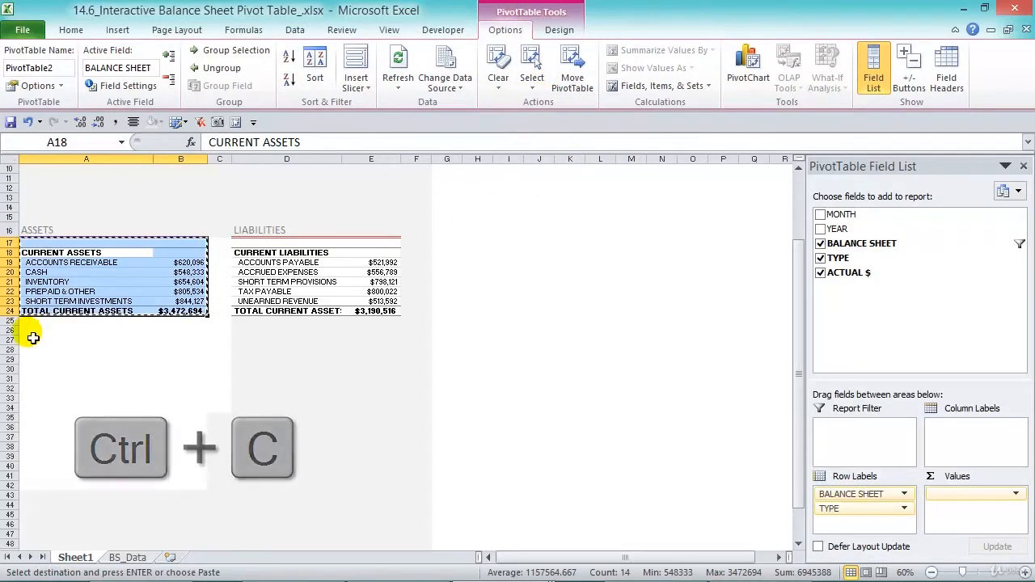
{"action": "key", "text": "ctrl+v"}
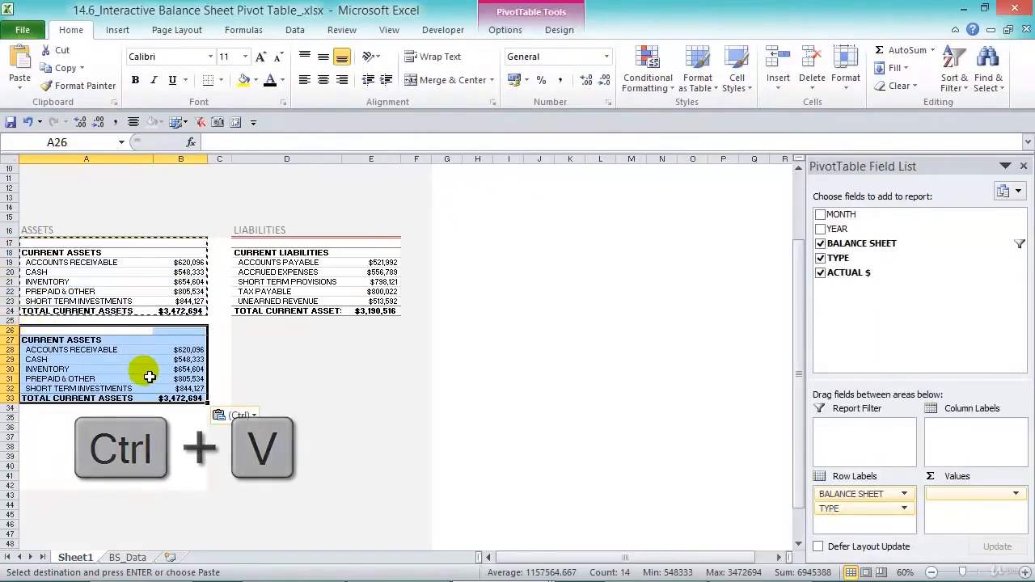
{"action": "key", "text": "ctrl+v"}
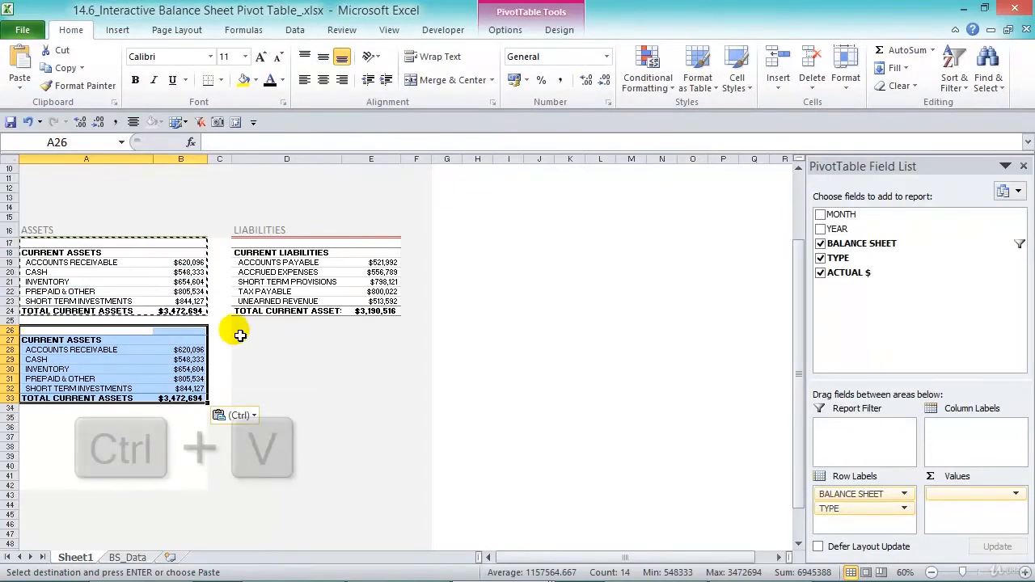
{"action": "left_click", "coordinate": [245, 334]}
{"action": "key", "text": "ctrl+v"}
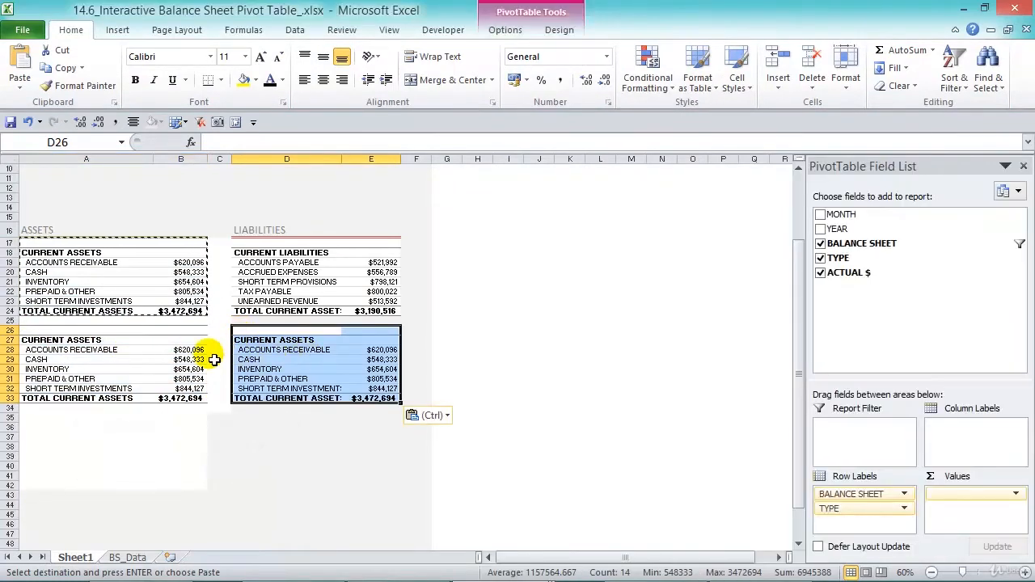
Step: Filter the BALANCE SHEET field of the PivotTable at A26 to show only NON CURRENT ASSETS
{"action": "left_click", "coordinate": [160, 350]}
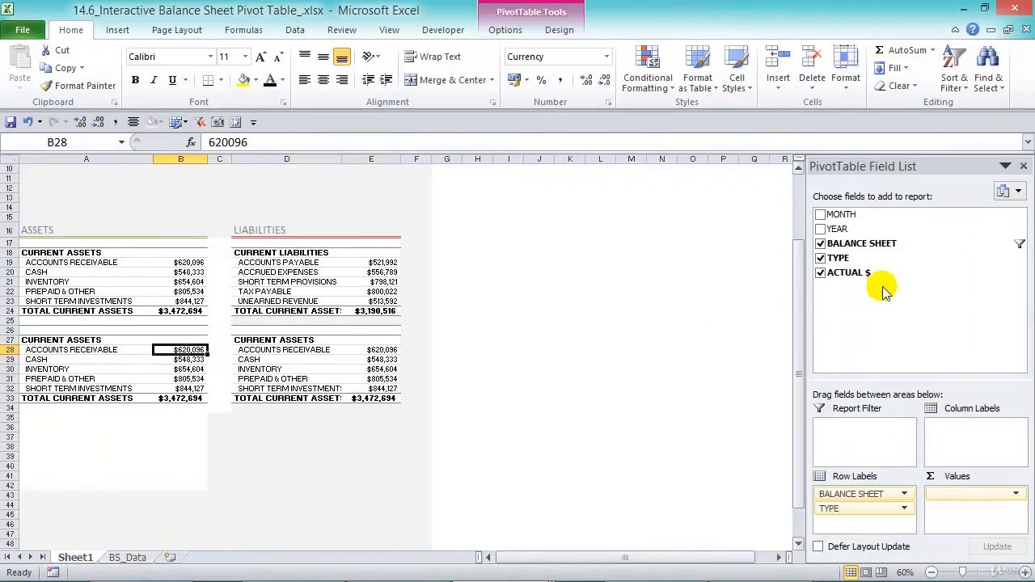
{"action": "left_click", "coordinate": [1019, 244]}
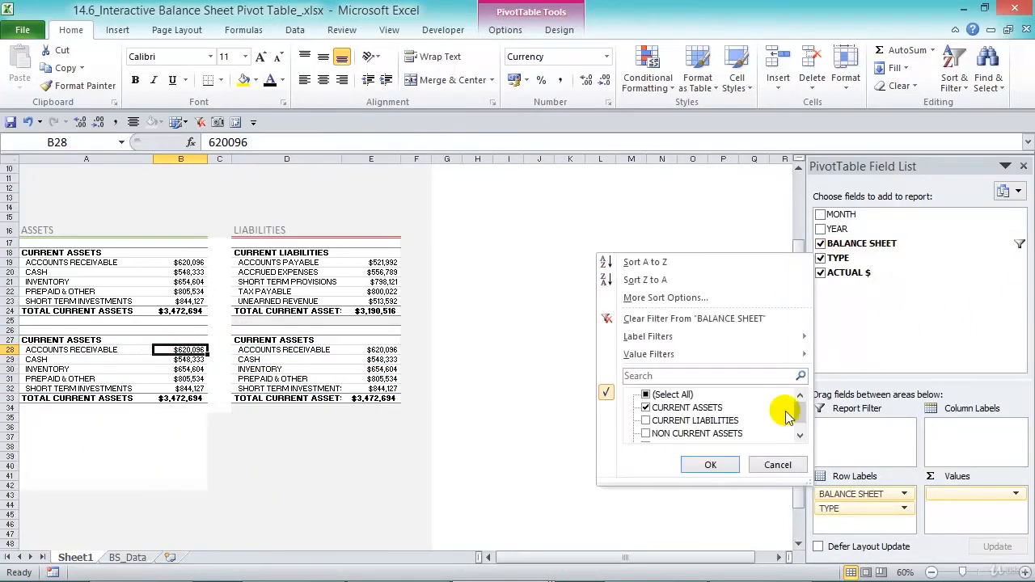
{"action": "left_click", "coordinate": [646, 408]}
{"action": "left_click_drag", "start_coordinate": [811, 485], "coordinate": [810, 523]}
{"action": "left_click", "coordinate": [647, 435]}
{"action": "left_click", "coordinate": [703, 503]}
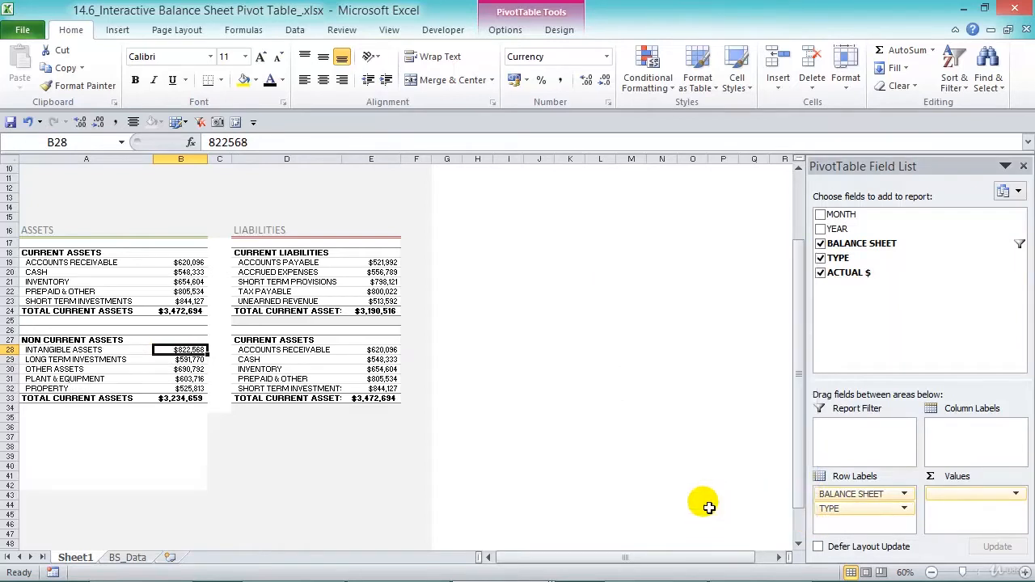
Step: Filter the BALANCE SHEET field of the PivotTable at D26 to show only NON CURRENT LIABILITIES
{"action": "left_click", "coordinate": [373, 350]}
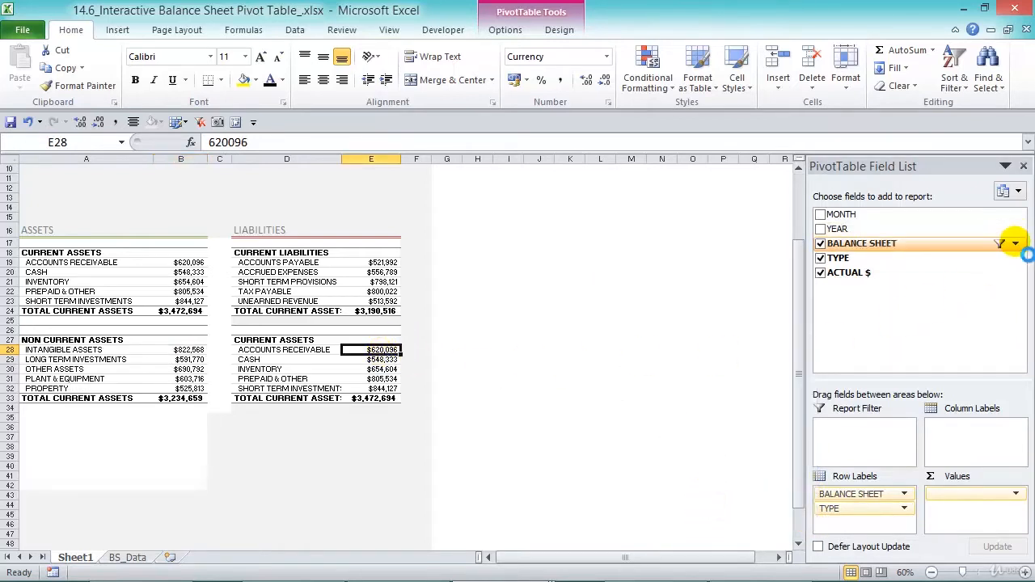
{"action": "left_click", "coordinate": [1016, 243]}
{"action": "left_click_drag", "start_coordinate": [811, 485], "coordinate": [810, 522]}
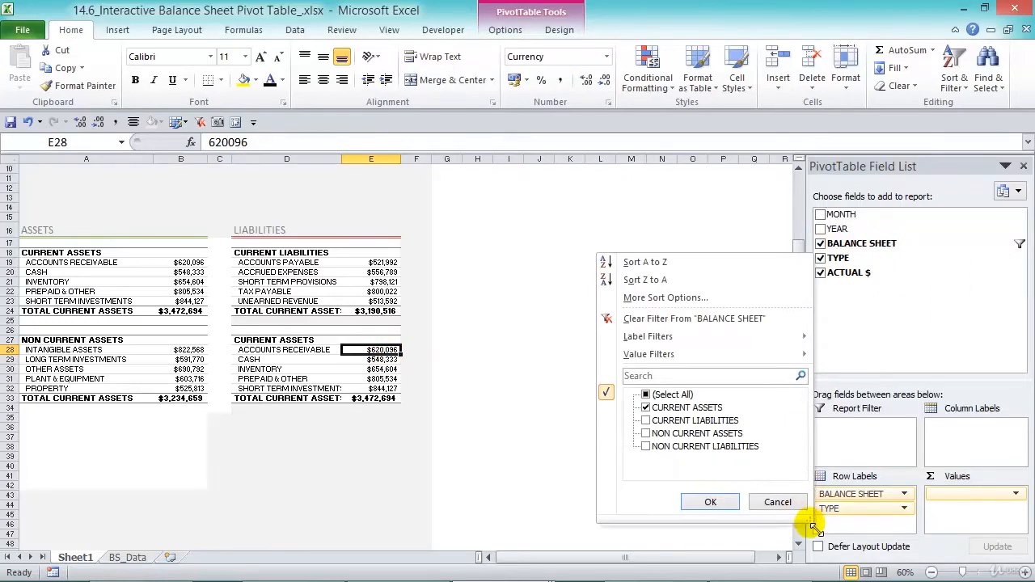
{"action": "left_click", "coordinate": [645, 395]}
{"action": "left_click", "coordinate": [646, 447]}
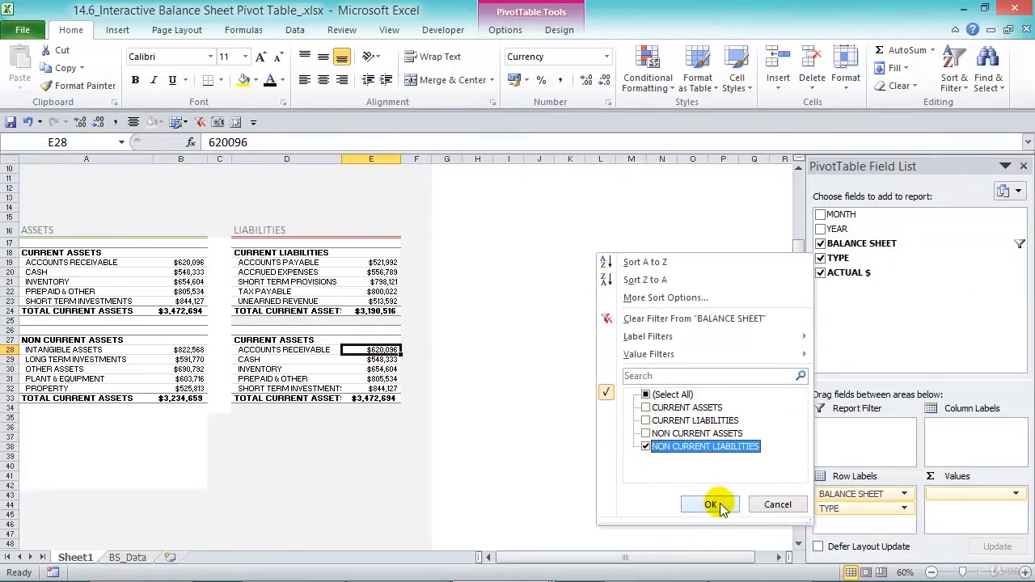
{"action": "left_click", "coordinate": [710, 504]}
Step: Delete the surplus empty rows from row 35 down, above the TOTAL ASSETS and TOTAL LIABILITIES row
{"action": "scroll", "coordinate": [243, 405], "scroll_direction": "down", "scroll_amount": 2}
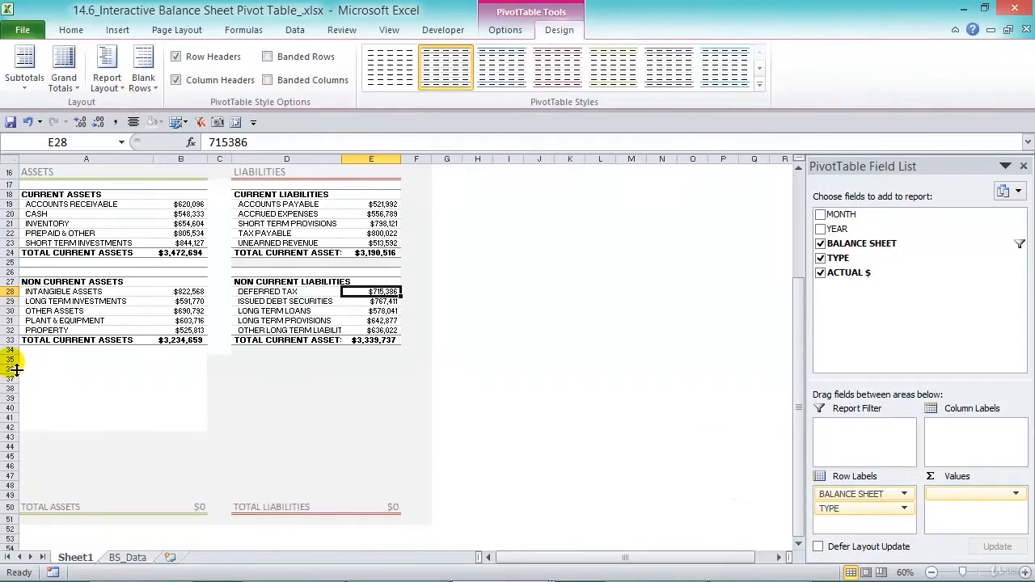
{"action": "left_click_drag", "start_coordinate": [10, 359], "coordinate": [43, 475]}
{"action": "right_click", "coordinate": [43, 475]}
{"action": "left_click", "coordinate": [194, 334]}
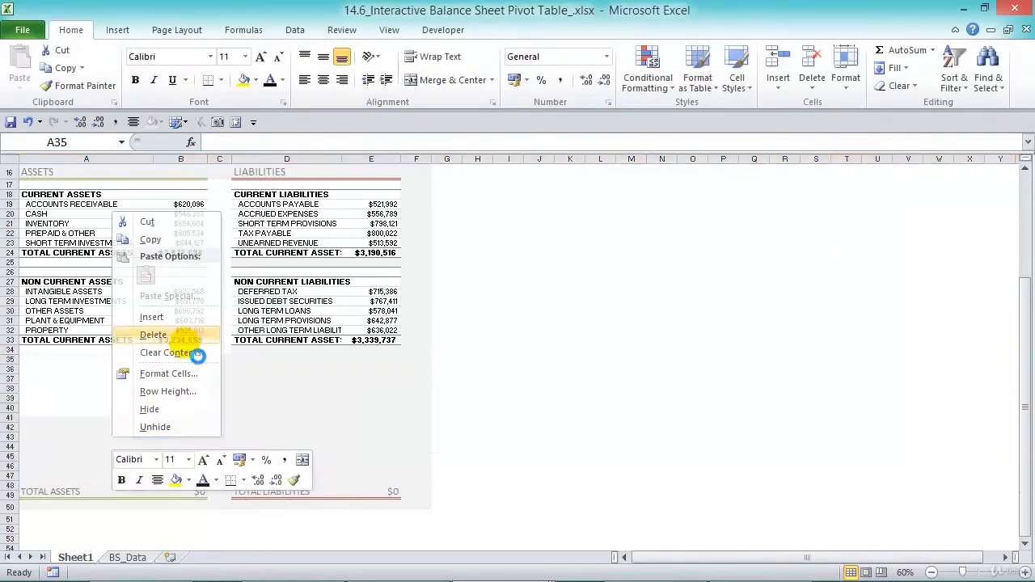
Step: Fill the range A17:F34 around the four PivotTables with the light grey used for the report background
{"action": "left_click", "coordinate": [504, 330]}
{"action": "left_click_drag", "start_coordinate": [418, 356], "coordinate": [32, 182]}
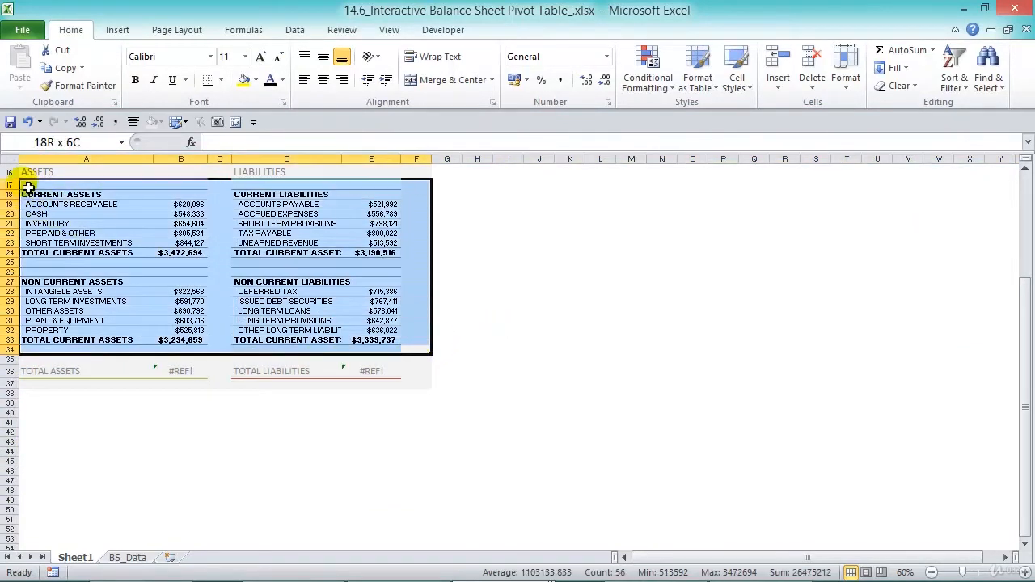
{"action": "left_click", "coordinate": [256, 79]}
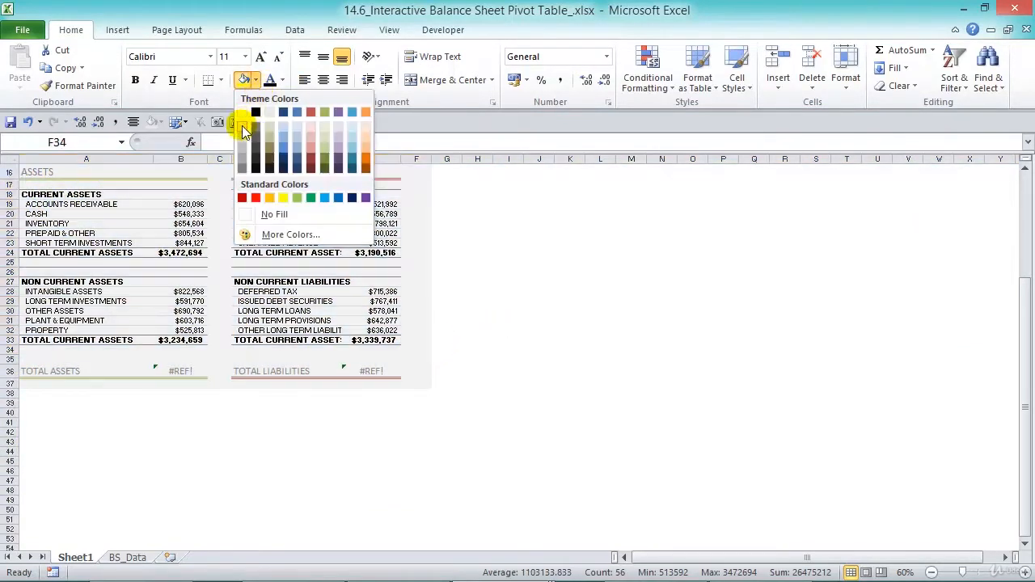
{"action": "left_click", "coordinate": [256, 126]}
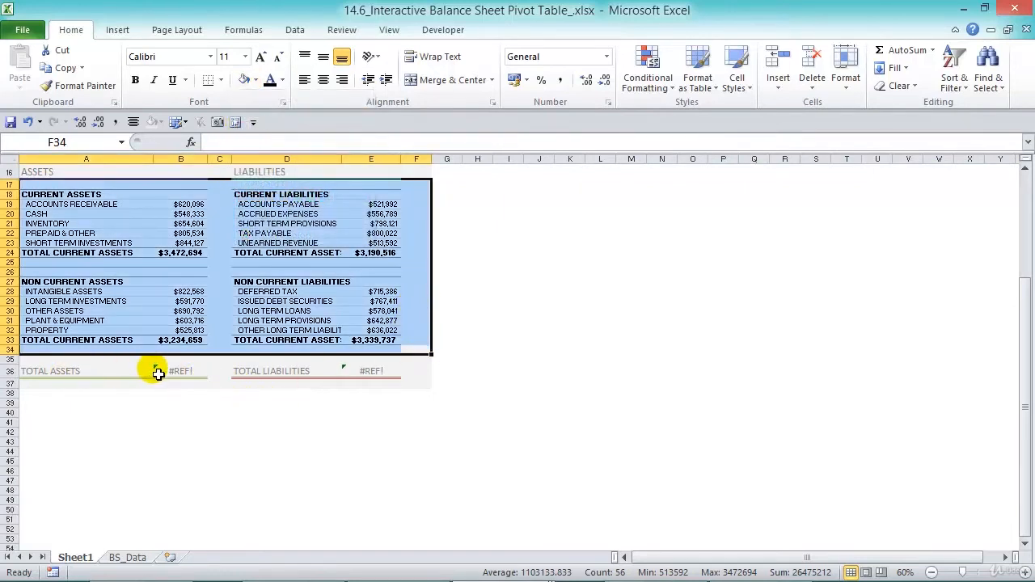
{"action": "left_click", "coordinate": [179, 372]}
{"action": "type", "text": "+"}
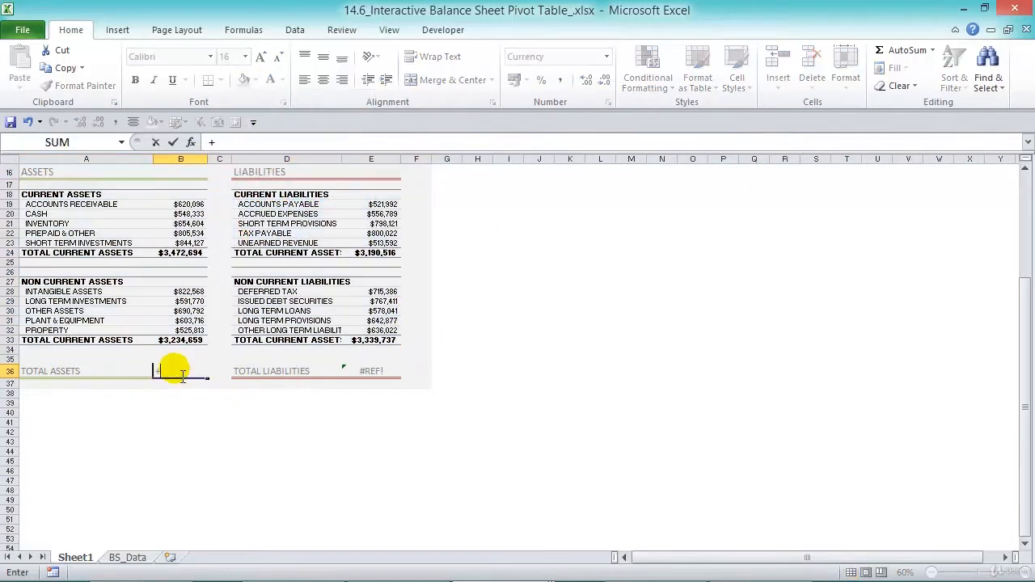
{"action": "left_click", "coordinate": [197, 254]}
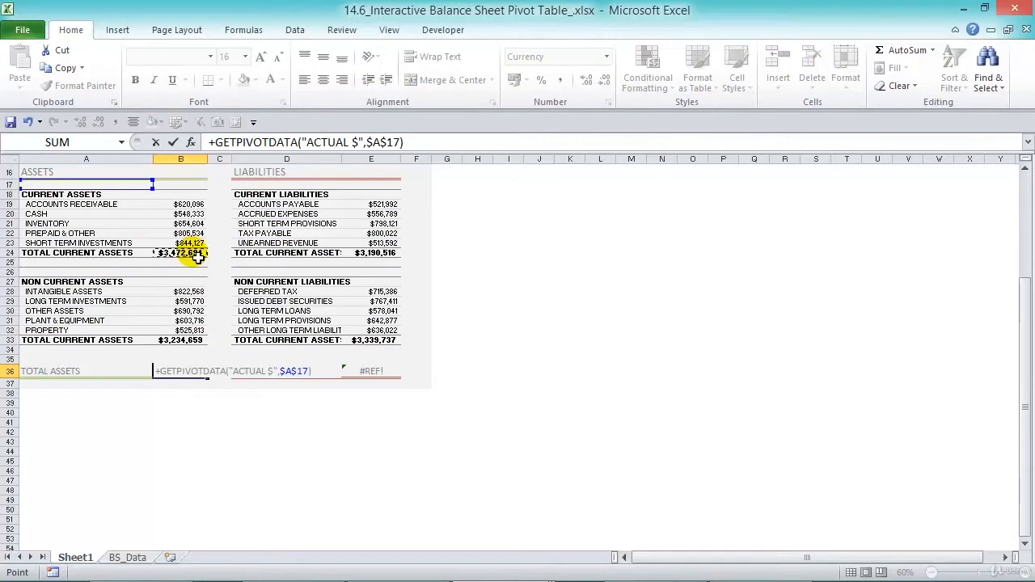
{"action": "left_click", "coordinate": [182, 341]}
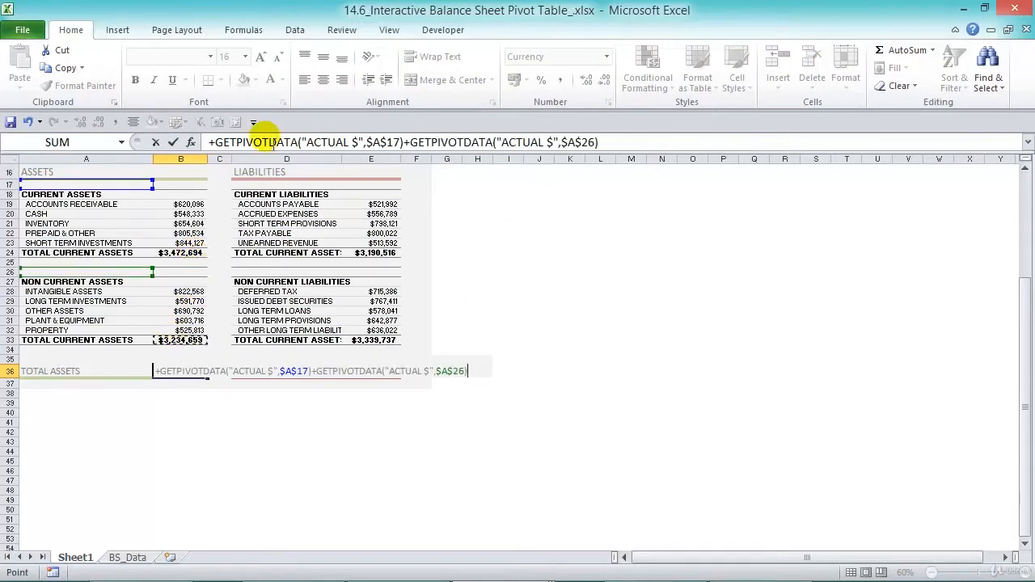
{"action": "key", "text": "ctrl+Return"}
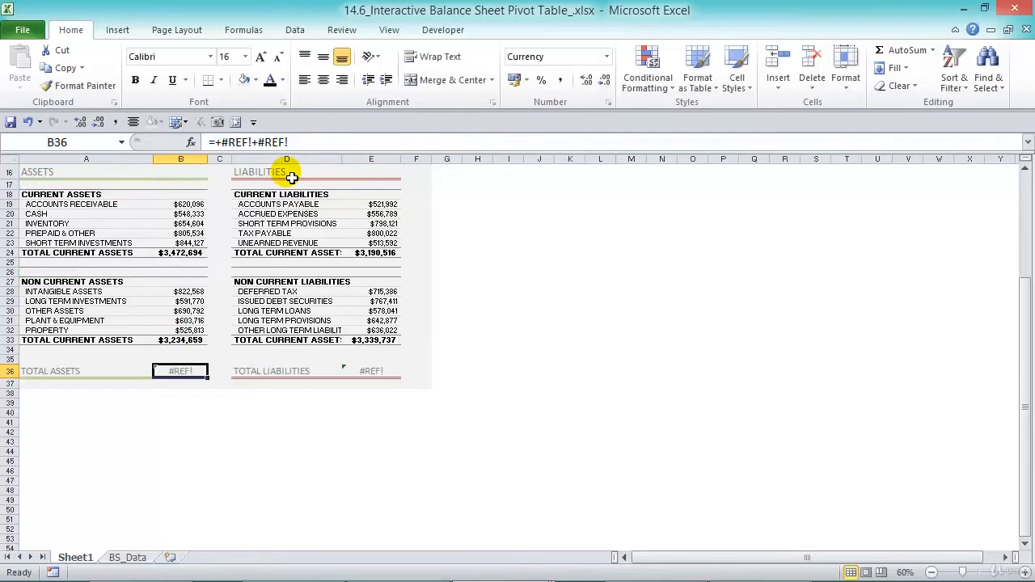
Step: Turn off Generate GetPivotData for PivotTable references
{"action": "left_click", "coordinate": [187, 321]}
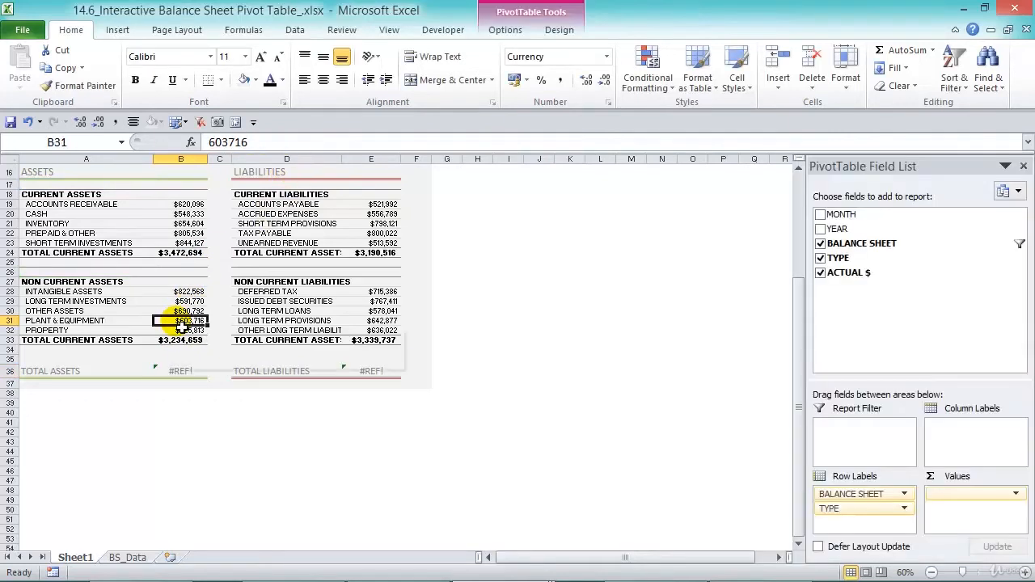
{"action": "left_click", "coordinate": [504, 30]}
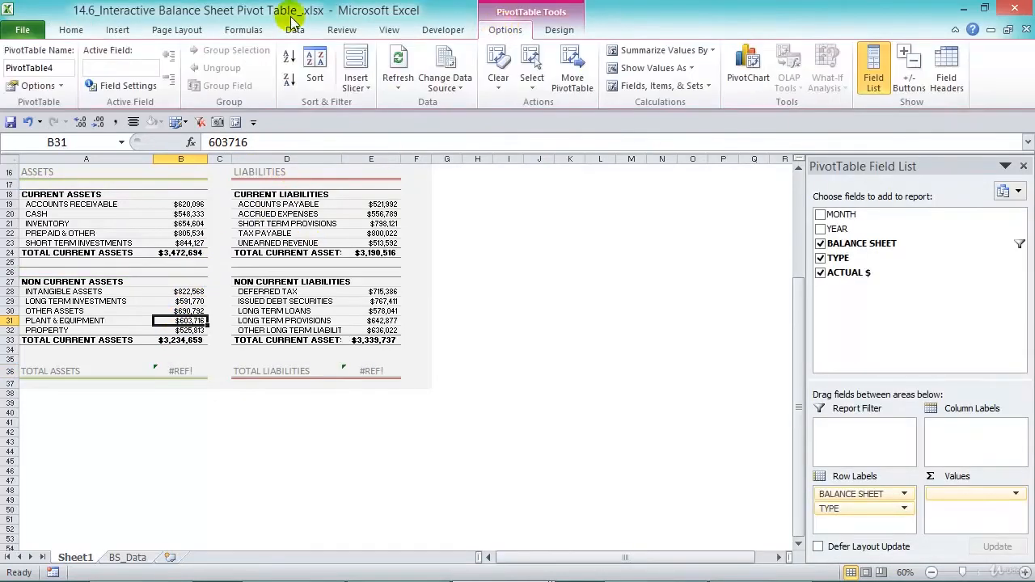
{"action": "left_click", "coordinate": [61, 86]}
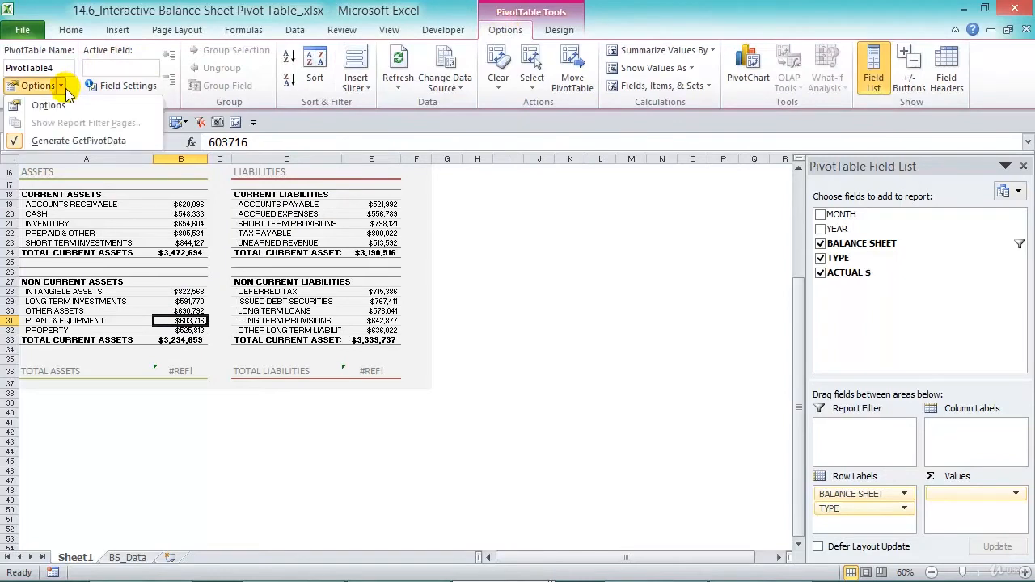
{"action": "left_click", "coordinate": [48, 141]}
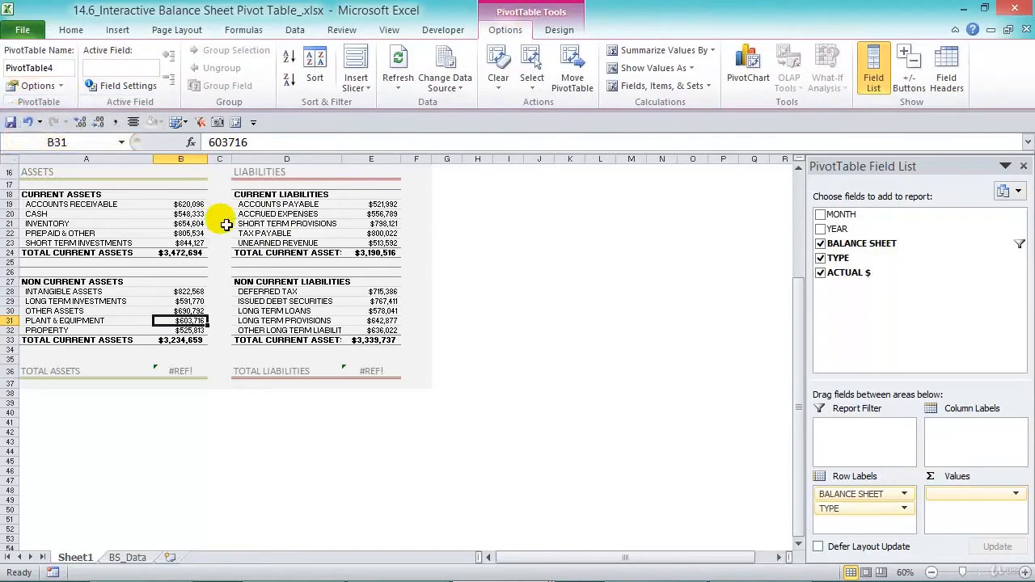
Step: Enter the TOTAL ASSETS formula +B24+B33 in B36, adding the current and non current asset totals
{"action": "left_click", "coordinate": [187, 376]}
{"action": "type", "text": "+"}
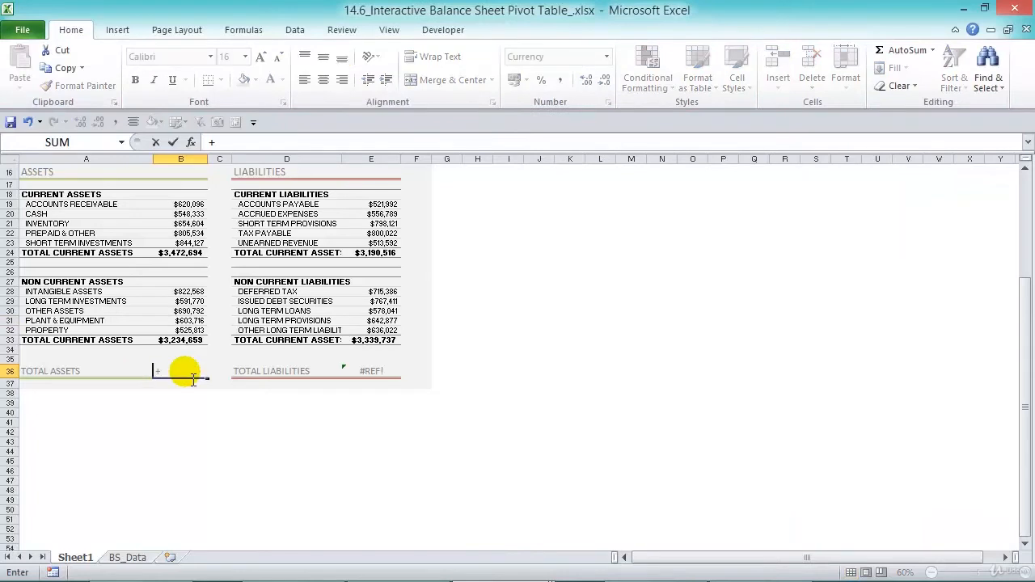
{"action": "left_click", "coordinate": [185, 253]}
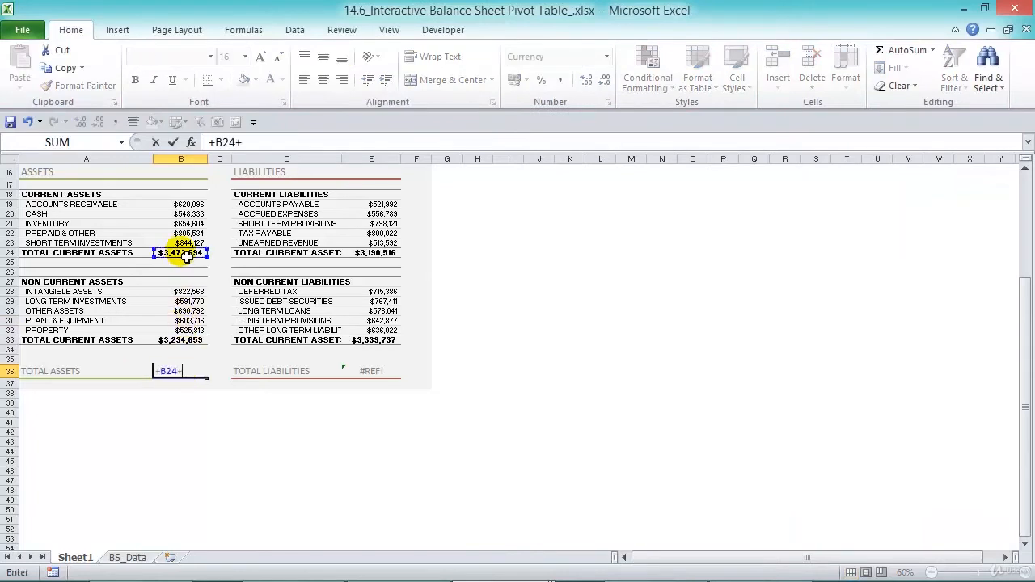
{"action": "key", "text": "Return"}
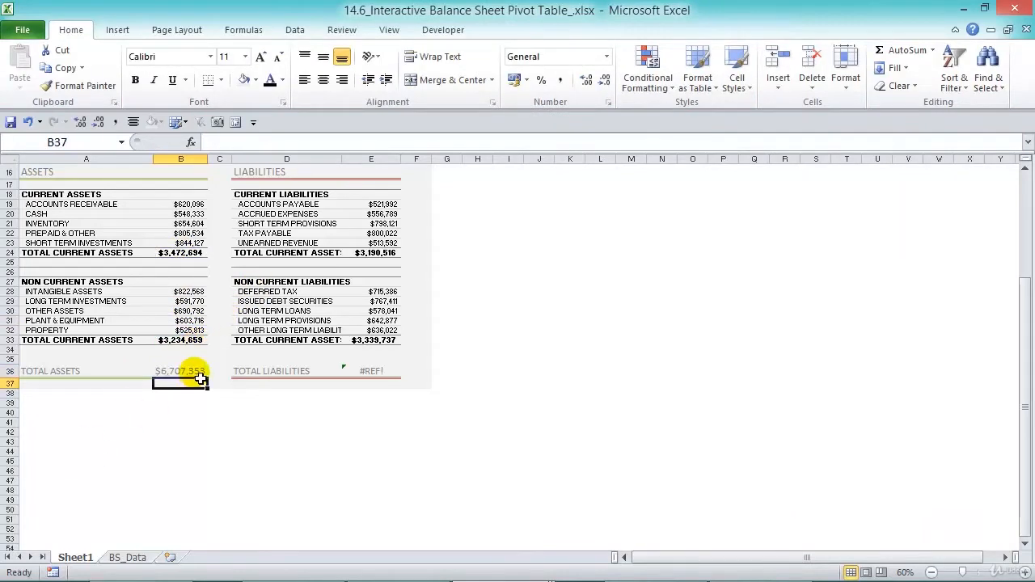
Step: Enter the TOTAL LIABILITIES formula +E24+E33 in E36, adding the current and non current liability totals
{"action": "left_click", "coordinate": [370, 373]}
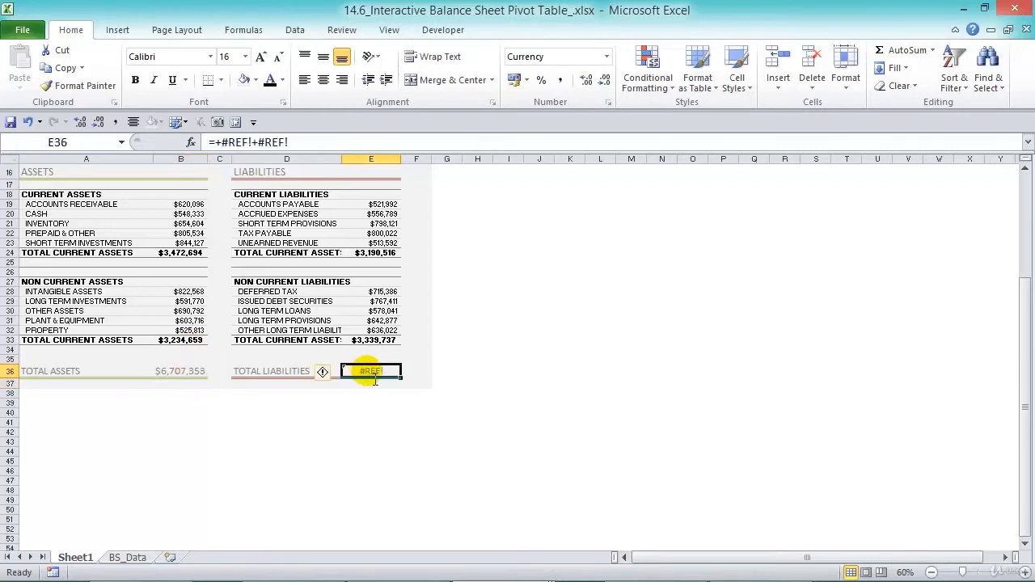
{"action": "type", "text": "+"}
{"action": "left_click", "coordinate": [393, 255]}
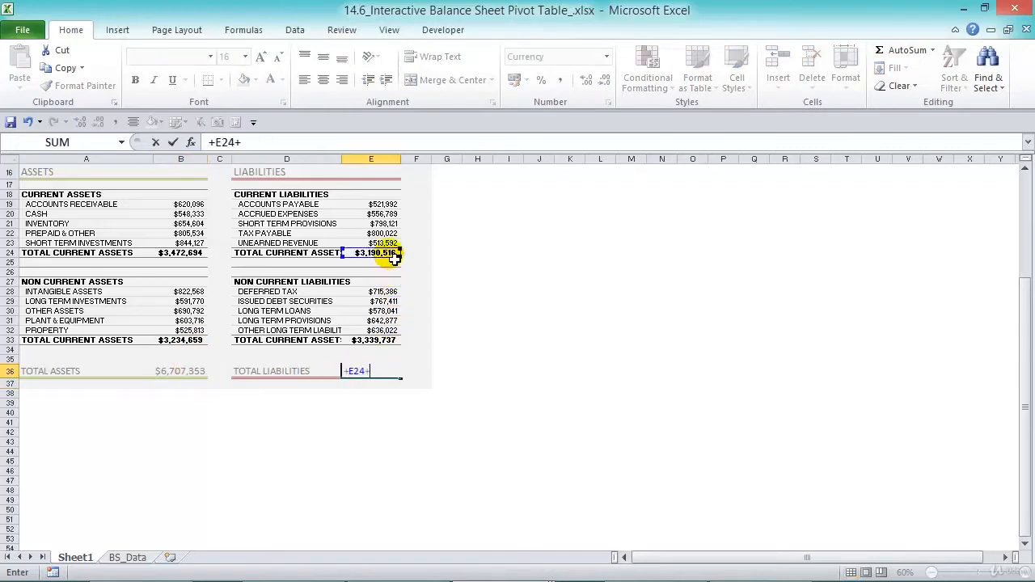
{"action": "key", "text": "Return"}
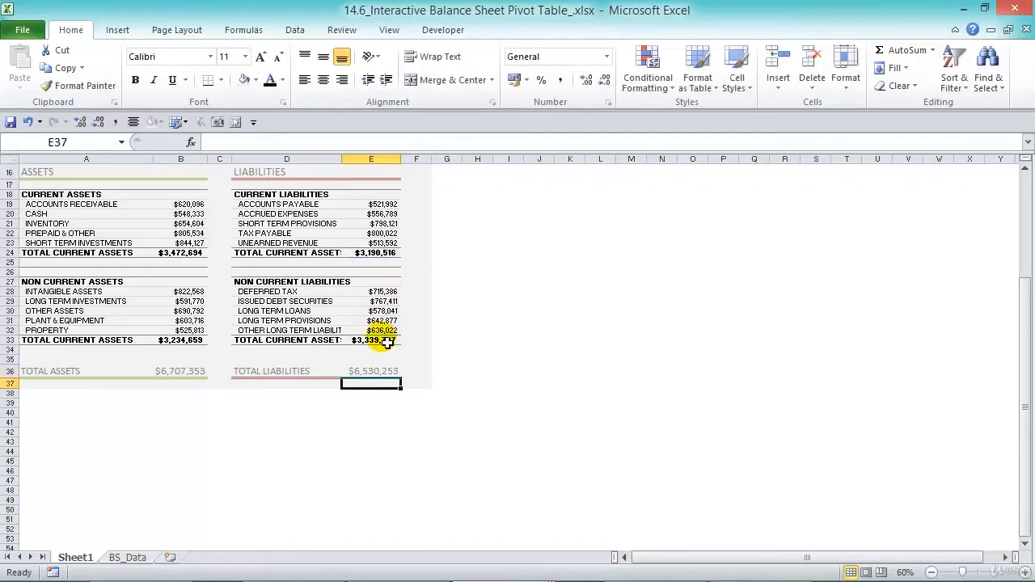
Step: Set the font colour of rows 18 to 33, covering the four PivotTables, to a grey shade from the white theme colour column
{"action": "scroll", "coordinate": [387, 342], "scroll_direction": "up", "scroll_amount": 4}
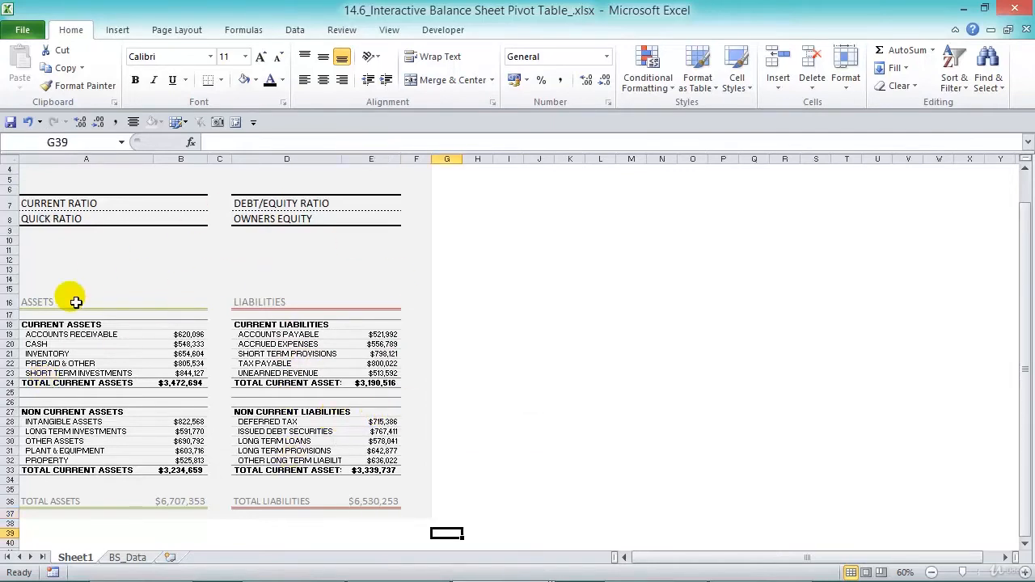
{"action": "left_click_drag", "start_coordinate": [8, 324], "coordinate": [24, 485]}
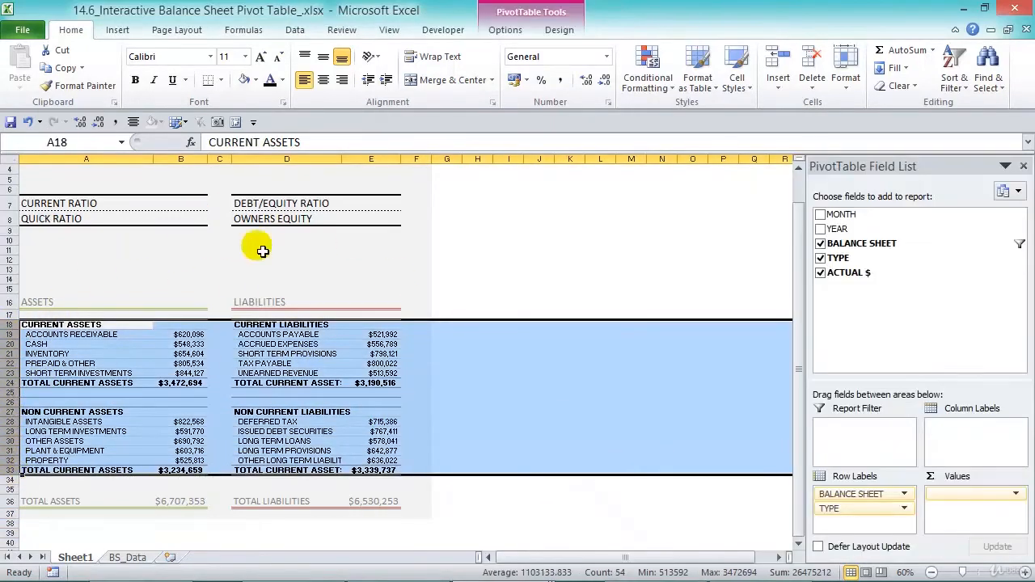
{"action": "left_click", "coordinate": [283, 80]}
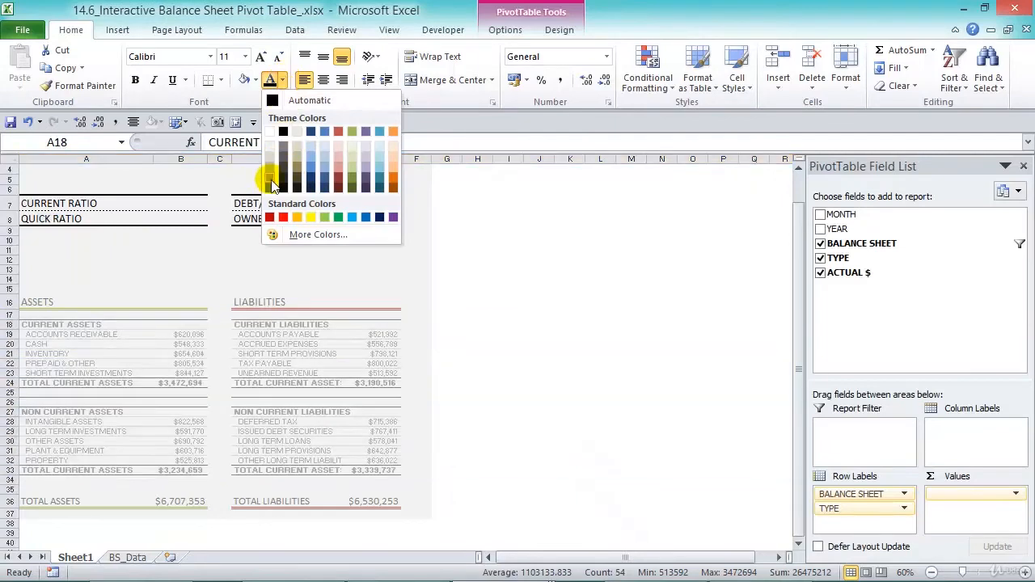
{"action": "left_click", "coordinate": [269, 181]}
{"action": "left_click", "coordinate": [489, 403]}
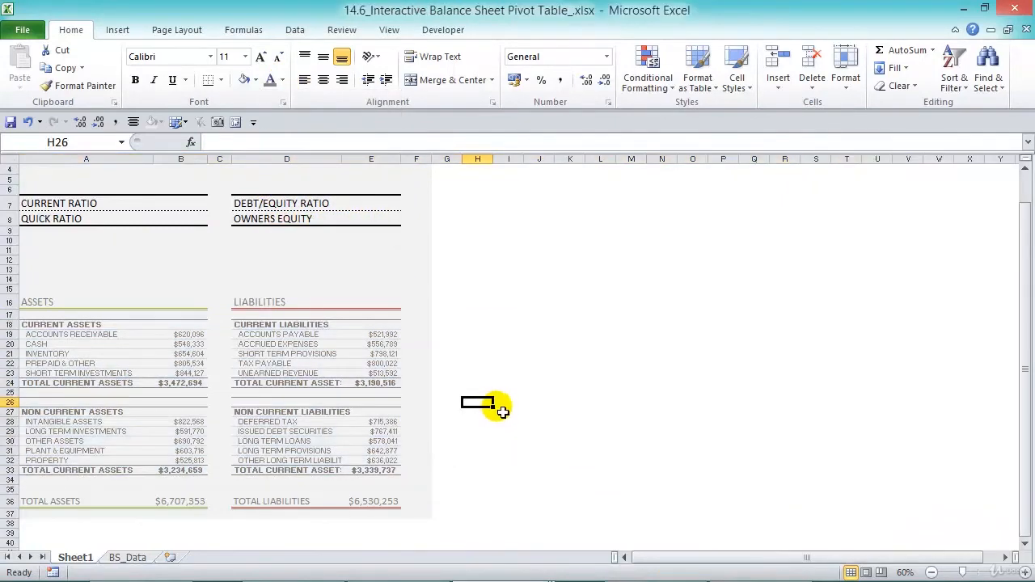
Step: Enter the CURRENT RATIO formula +B24/E24 in B7, dividing total current assets by total current liabilities
{"action": "scroll", "coordinate": [510, 408], "scroll_direction": "up", "scroll_amount": 1}
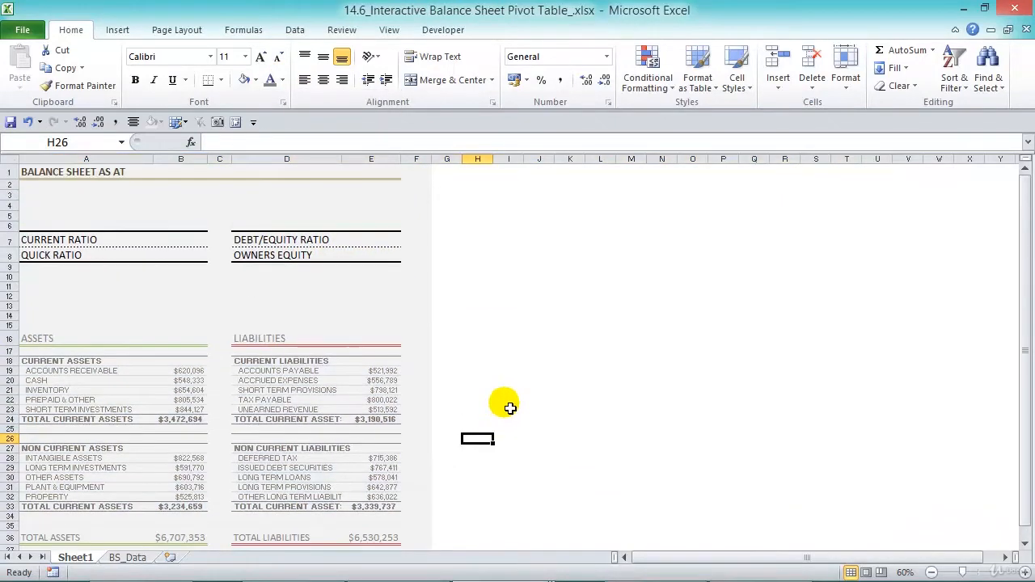
{"action": "left_click", "coordinate": [203, 246]}
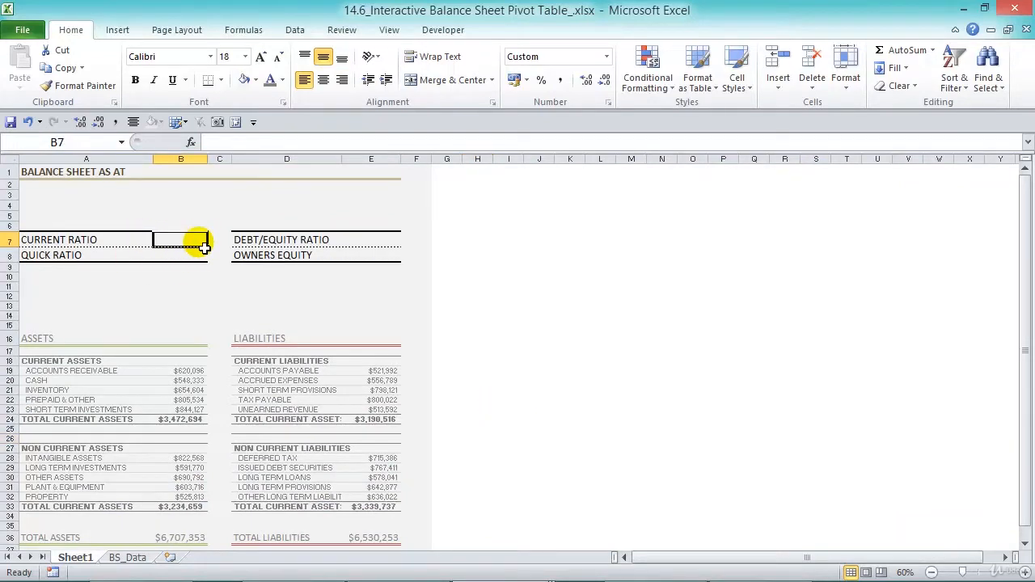
{"action": "type", "text": "+"}
{"action": "left_click", "coordinate": [198, 421]}
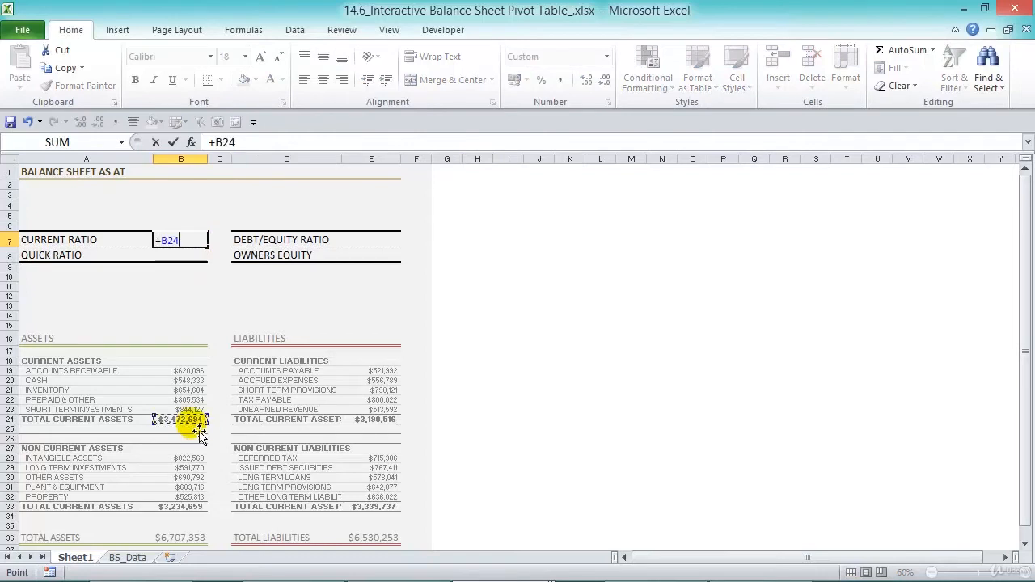
{"action": "type", "text": "/"}
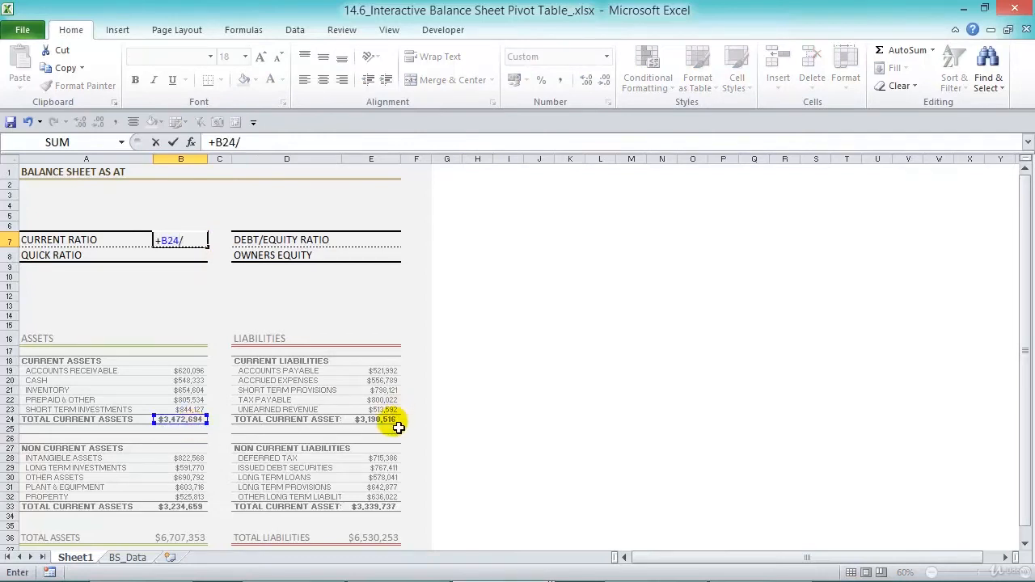
{"action": "left_click", "coordinate": [395, 420]}
{"action": "key", "text": "Return"}
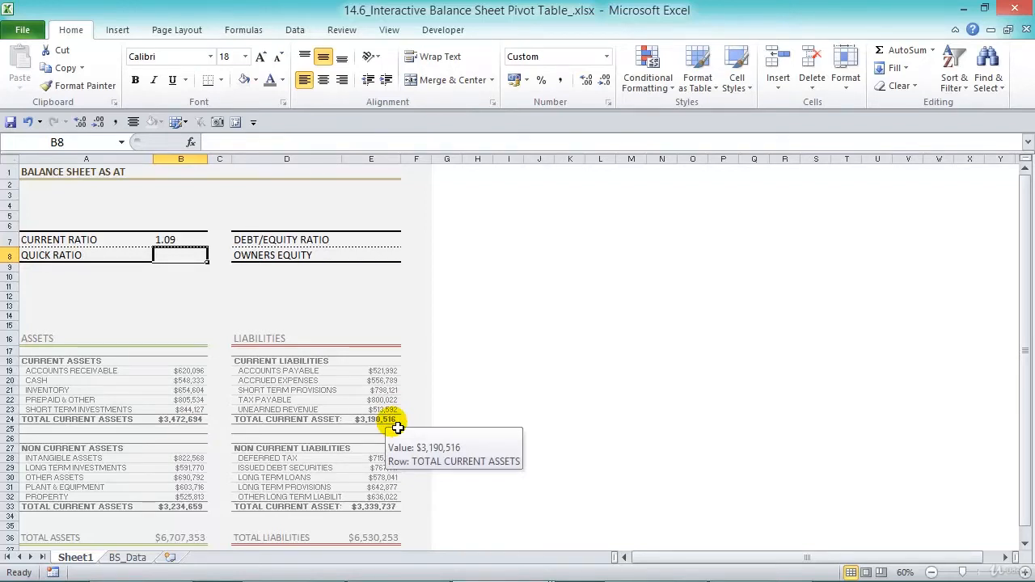
Step: Enter the QUICK RATIO formula +(B24-B21)/E24 in B8, excluding inventory from the current assets
{"action": "type", "text": "+("}
{"action": "left_click", "coordinate": [189, 420]}
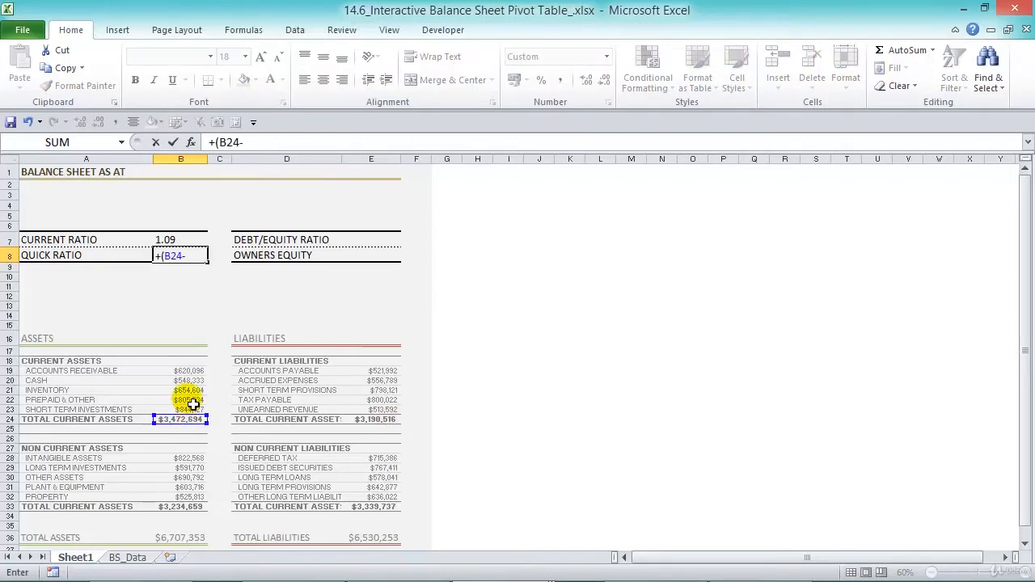
{"action": "left_click", "coordinate": [193, 391]}
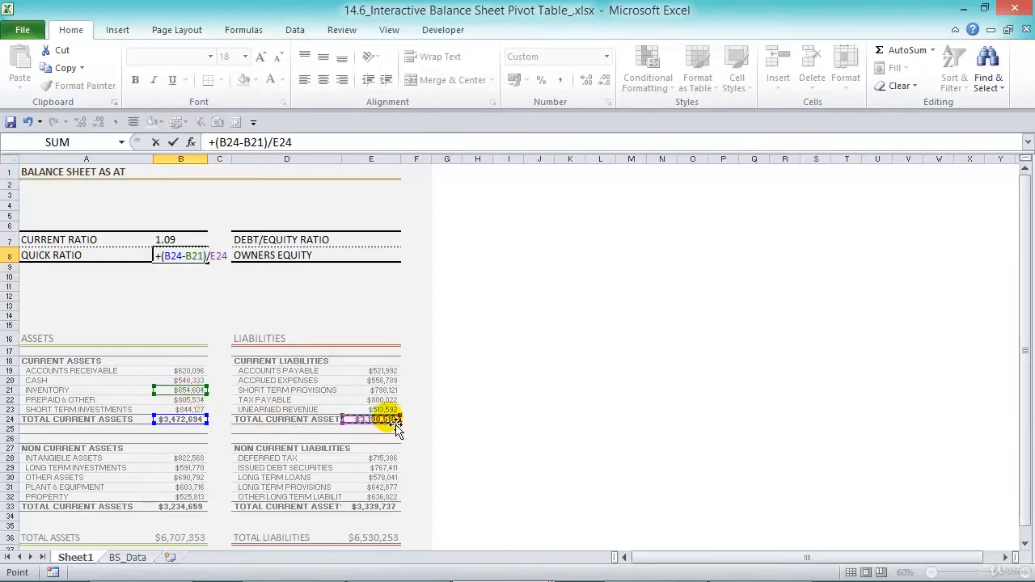
{"action": "key", "text": "Return"}
Step: Enter the DEBT/EQUITY RATIO formula +E36/E8 in E7, dividing total liabilities by owners equity
{"action": "left_click", "coordinate": [382, 244]}
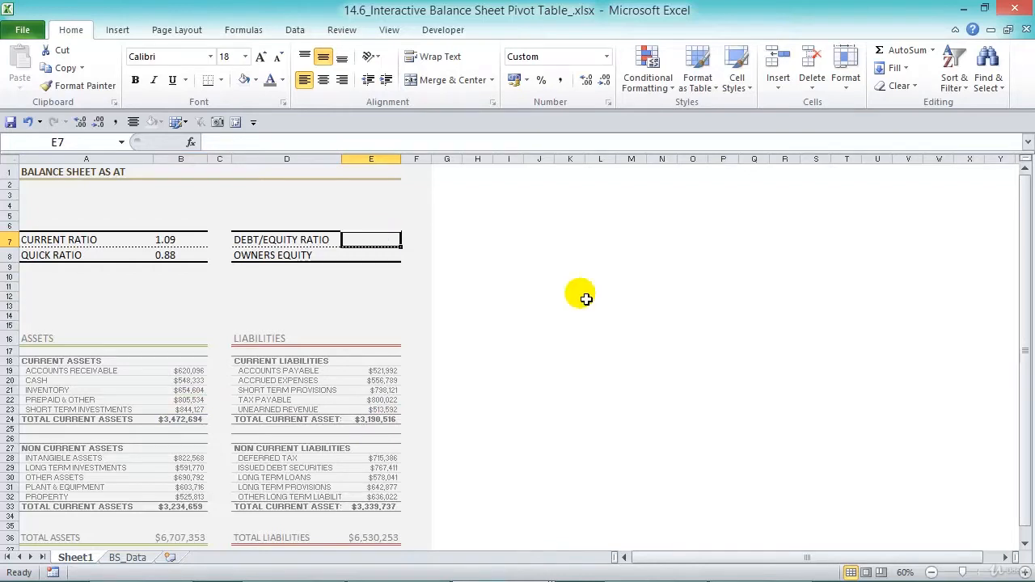
{"action": "type", "text": "+"}
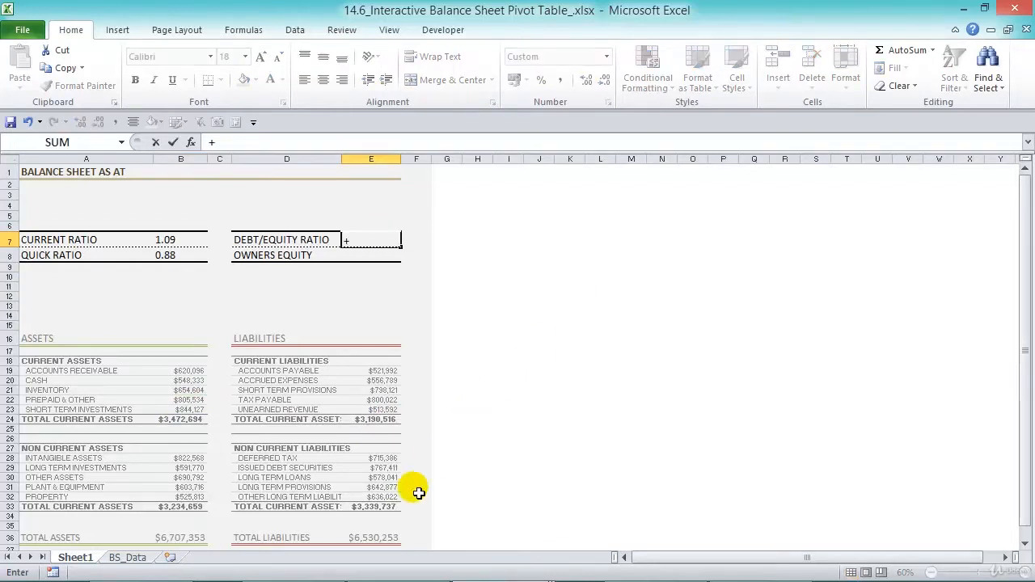
{"action": "left_click", "coordinate": [375, 541]}
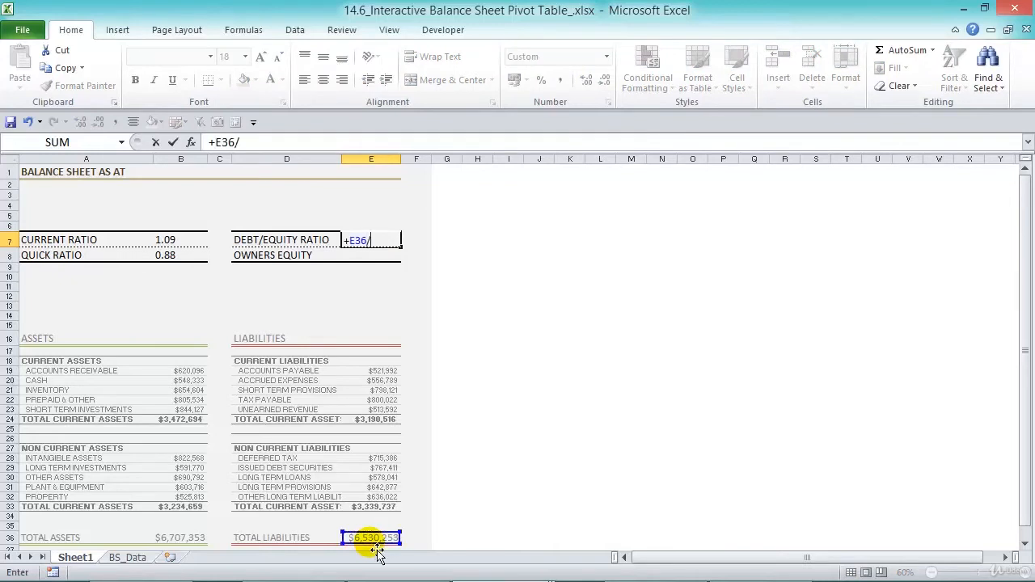
{"action": "type", "text": "/"}
{"action": "left_click", "coordinate": [372, 255]}
{"action": "key", "text": "Return"}
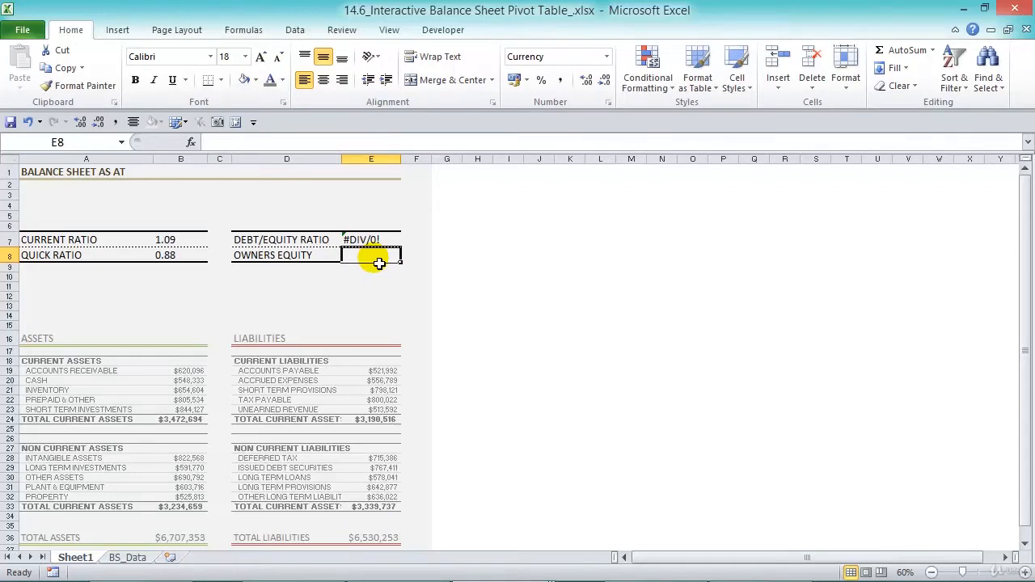
Step: Enter the OWNERS EQUITY formula +B36-E36 in E8 and format the debt/equity ratio in E7 with two decimals
{"action": "type", "text": "+"}
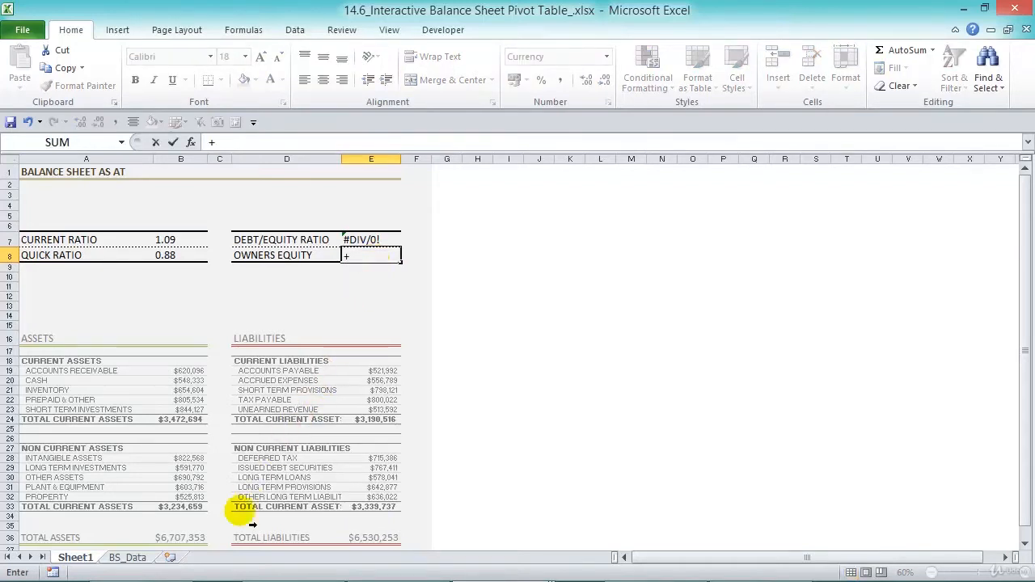
{"action": "left_click", "coordinate": [182, 538]}
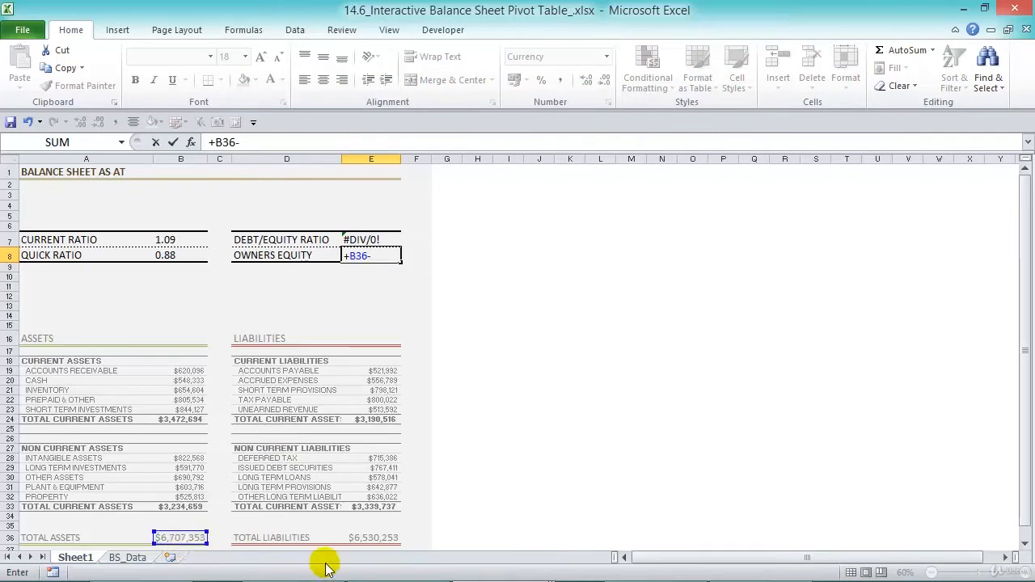
{"action": "left_click", "coordinate": [358, 539]}
{"action": "key", "text": "Return"}
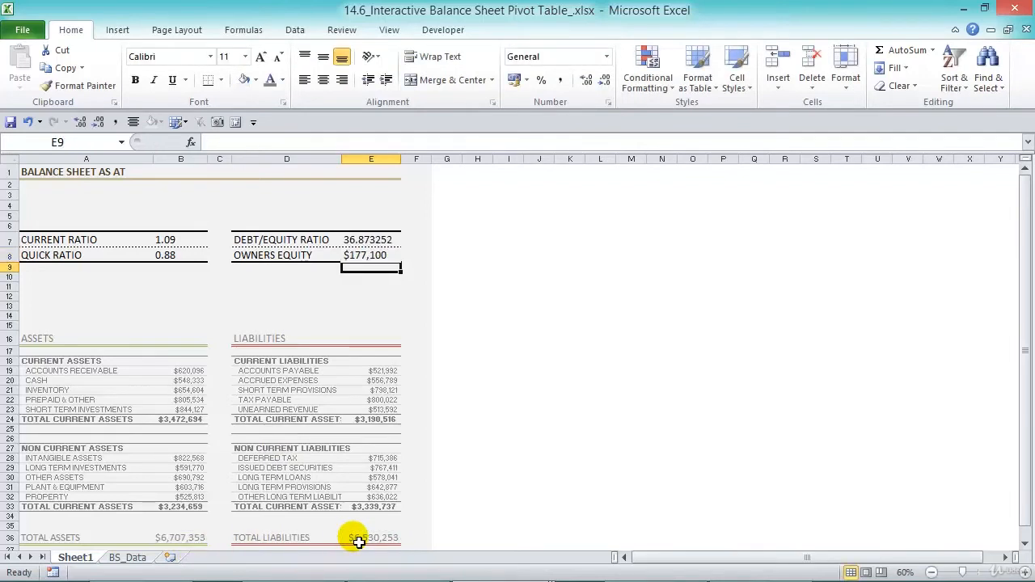
{"action": "left_click", "coordinate": [376, 240]}
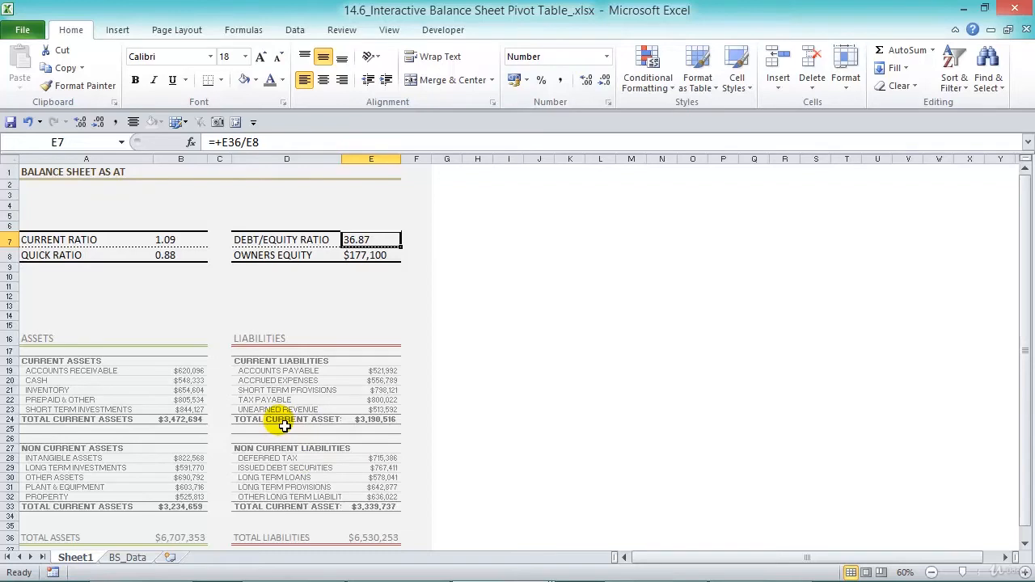
Step: Rename the total label of the non current assets PivotTable in A33 to TOTAL NON CURRENT ASSETS
{"action": "left_click", "coordinate": [57, 509]}
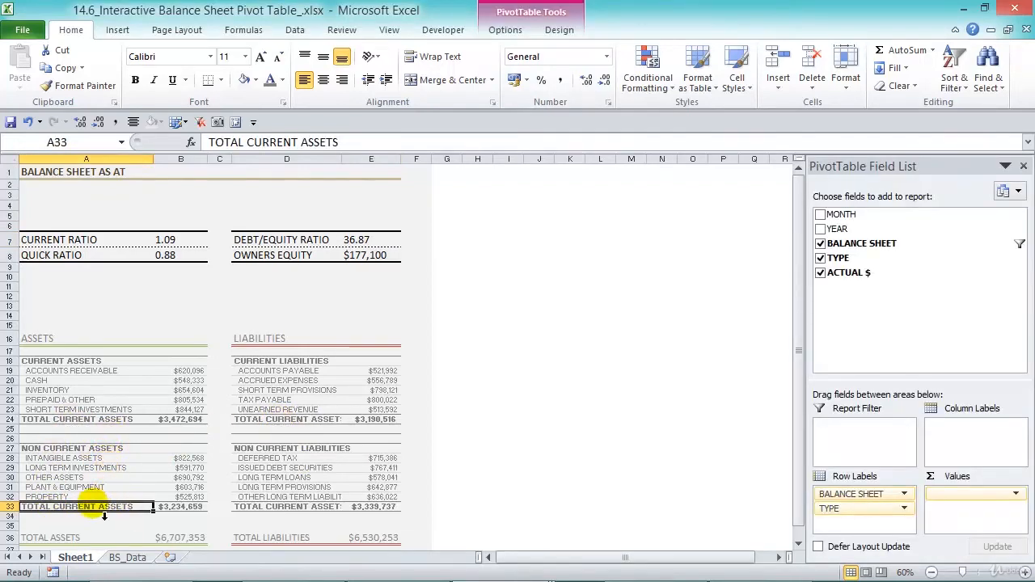
{"action": "left_click", "coordinate": [255, 146]}
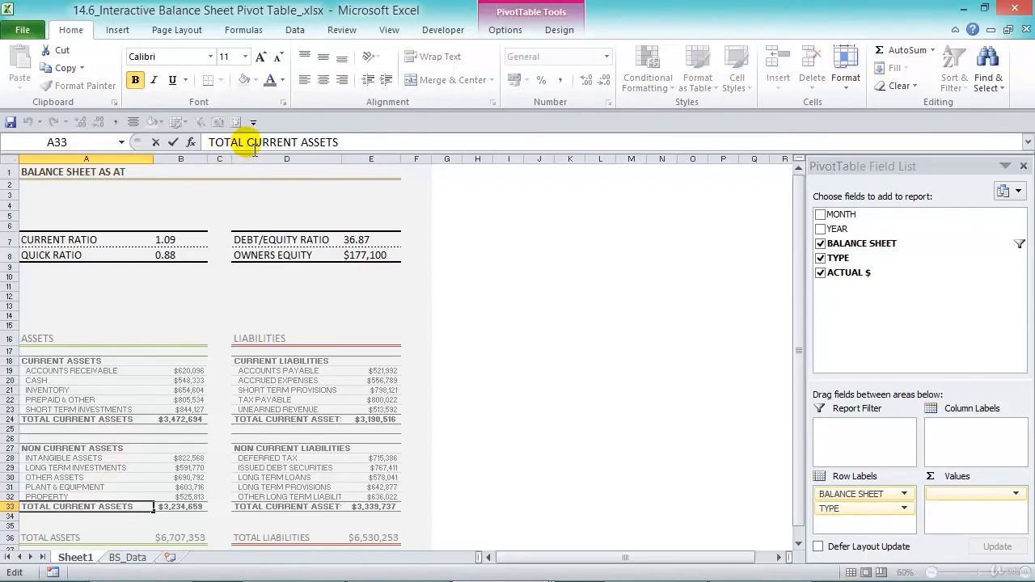
{"action": "type", "text": "NON"}
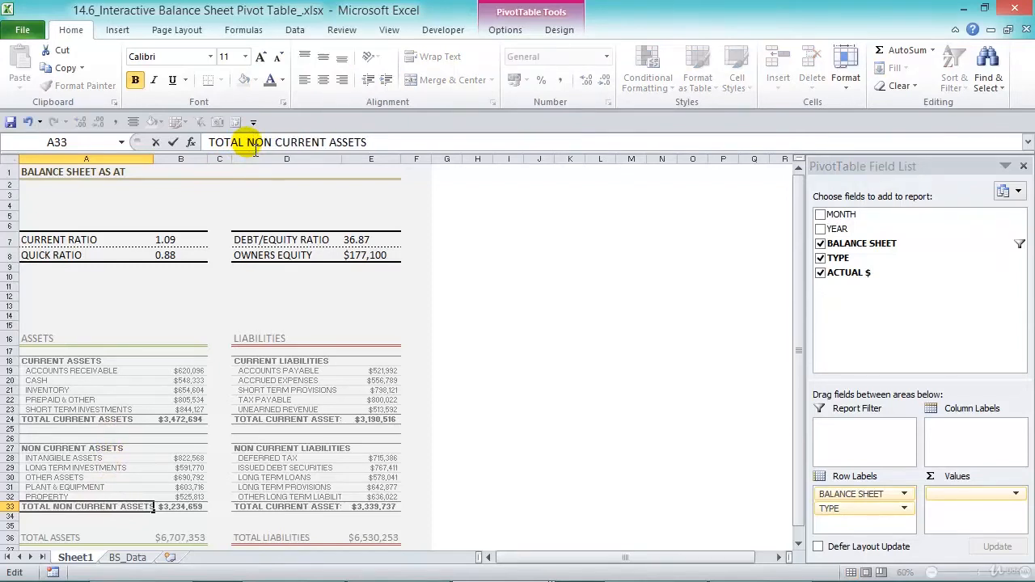
Step: Rename the total label of the current liabilities PivotTable in D24 to TOTAL CURRENT LIABLITIES
{"action": "left_click", "coordinate": [287, 419]}
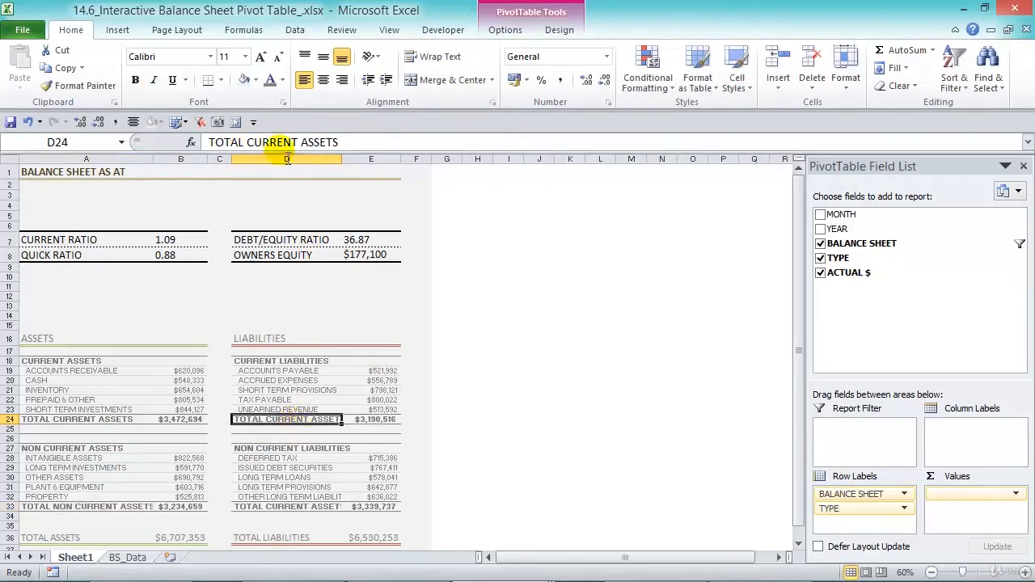
{"action": "double_click", "coordinate": [322, 142]}
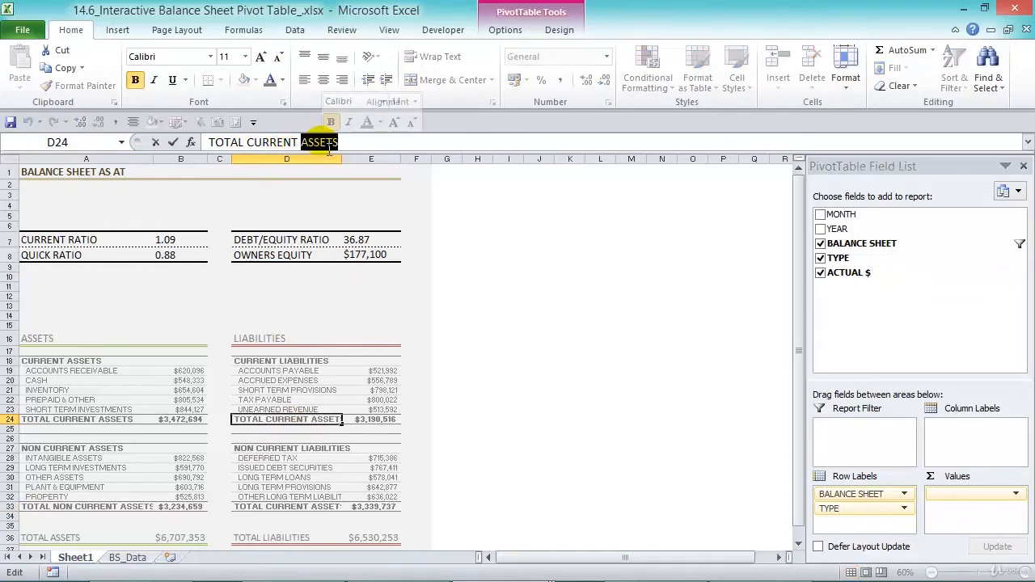
{"action": "type", "text": "LIABLITIE"}
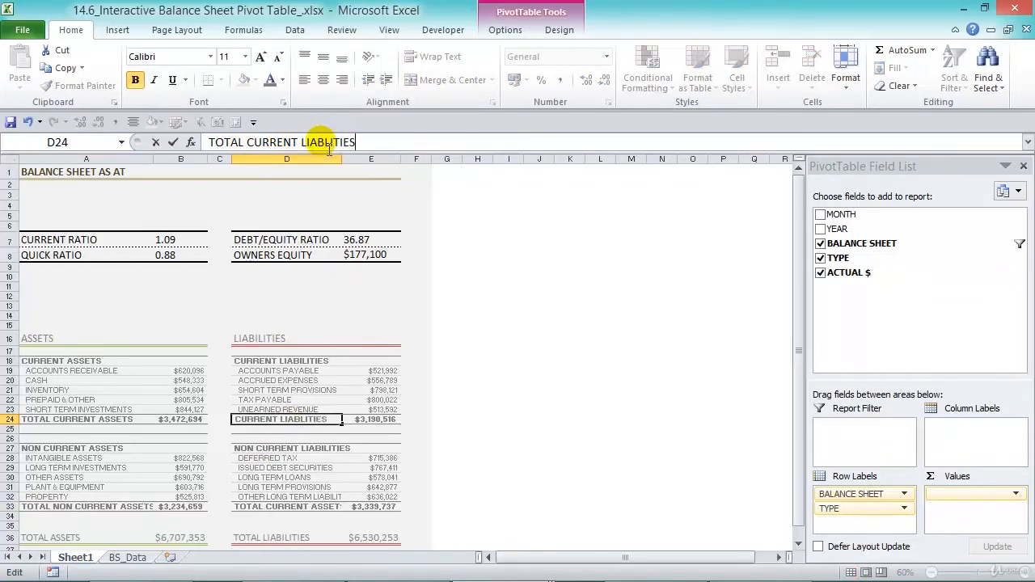
Step: Rename the total label of the non current liabilities PivotTable in D33 to TOTAL NON CURRENT LIABILITIES
{"action": "left_click", "coordinate": [270, 507]}
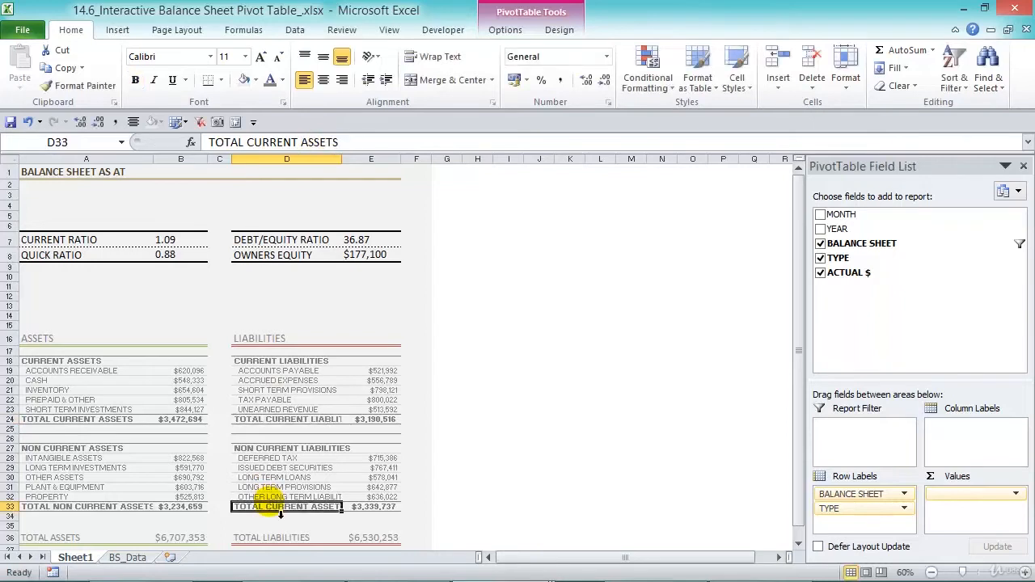
{"action": "left_click", "coordinate": [246, 142]}
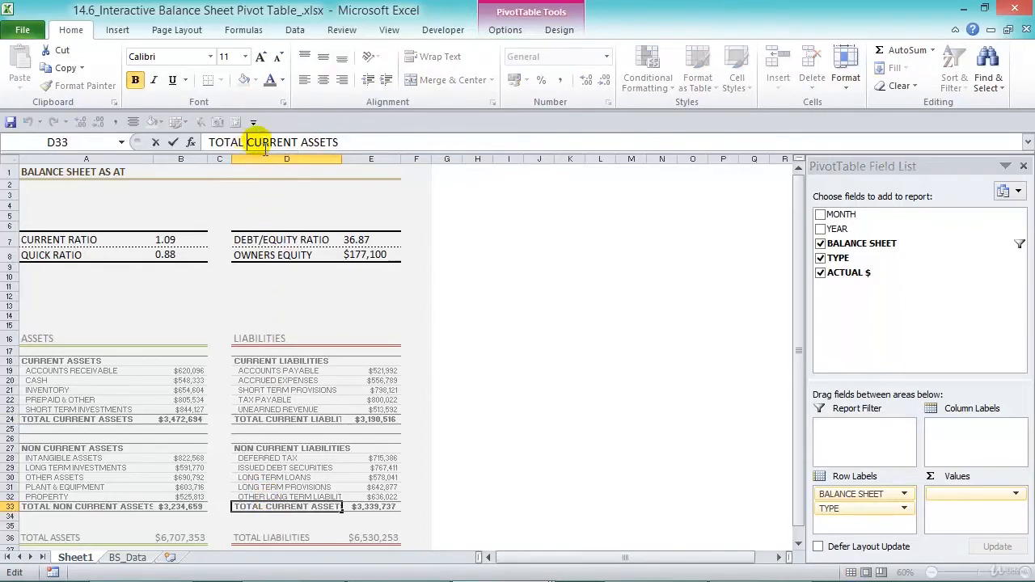
{"action": "type", "text": "NON"}
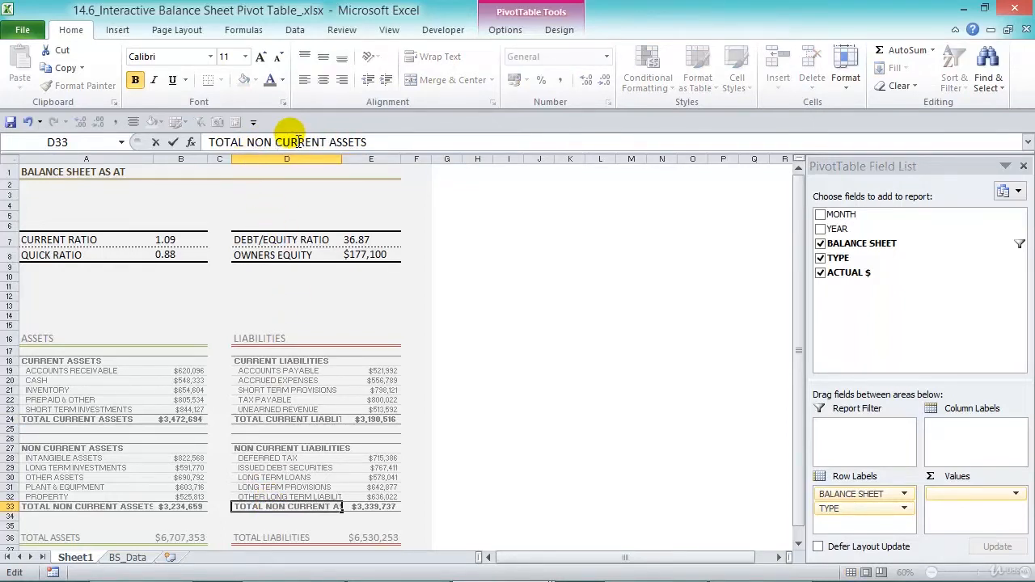
{"action": "double_click", "coordinate": [350, 142]}
{"action": "type", "text": "LI"}
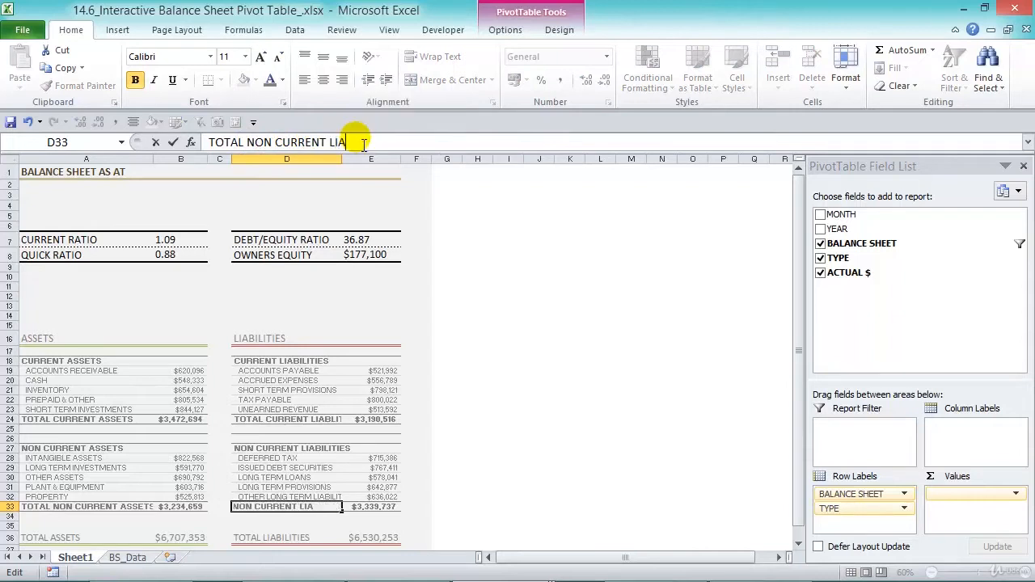
{"action": "type", "text": "ABILITIES"}
{"action": "left_click", "coordinate": [446, 338]}
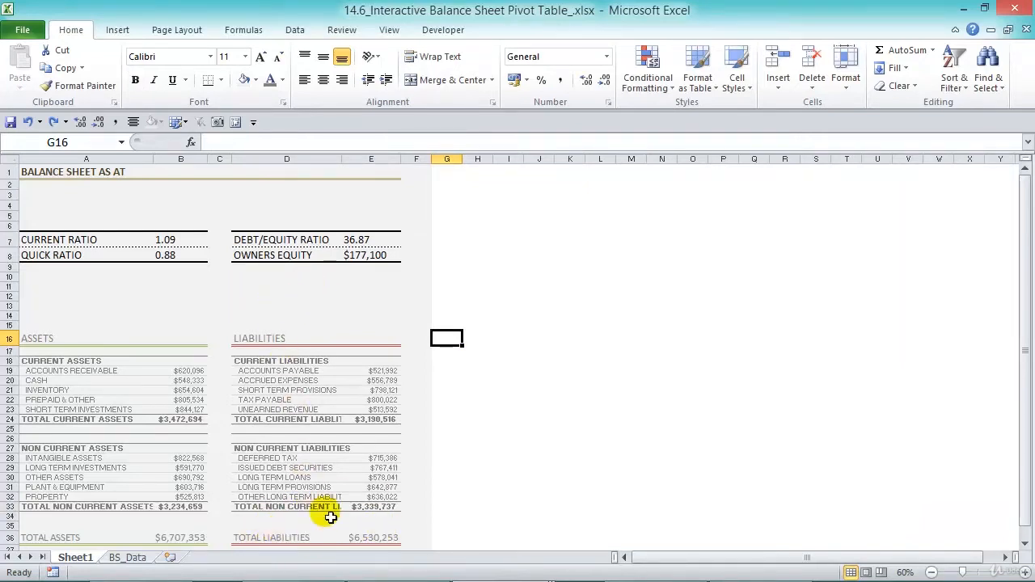
Step: Insert a 2-D clustered bar chart from the TOTAL LIABILITIES cells D36:E36 and place it beside the report, starting around G8
{"action": "left_click_drag", "start_coordinate": [269, 538], "coordinate": [348, 538]}
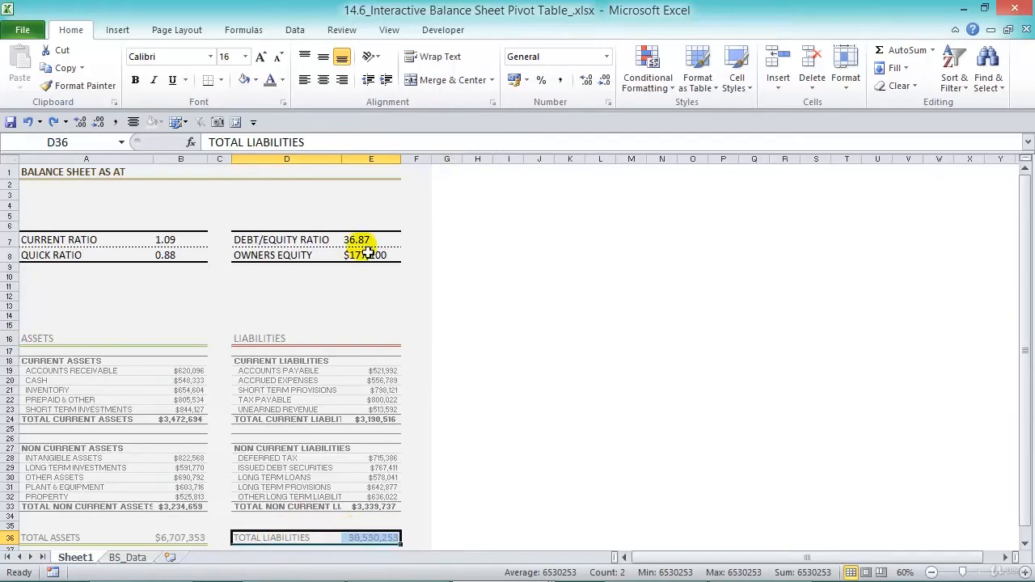
{"action": "left_click", "coordinate": [117, 29]}
{"action": "left_click", "coordinate": [410, 65]}
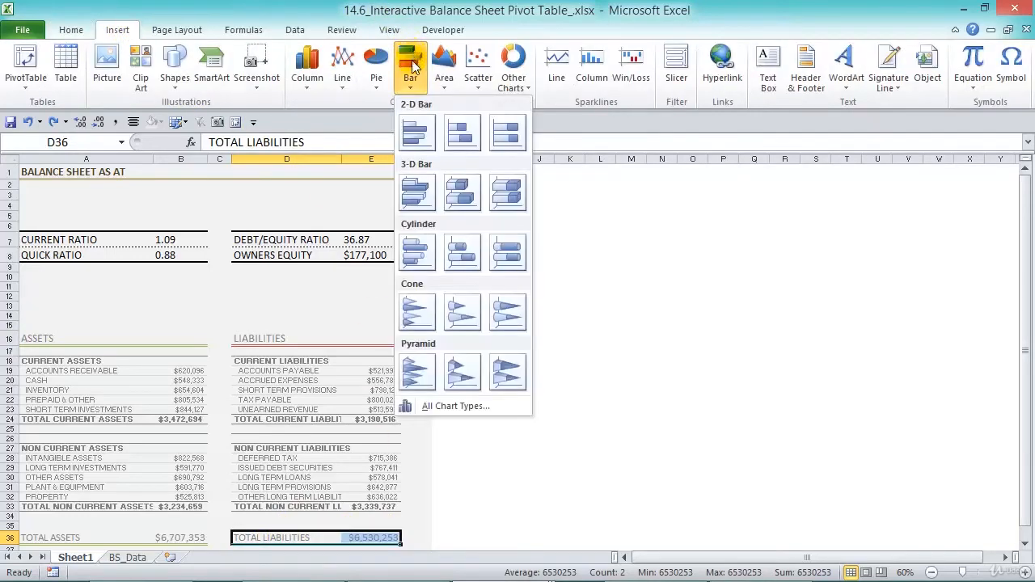
{"action": "left_click", "coordinate": [413, 133]}
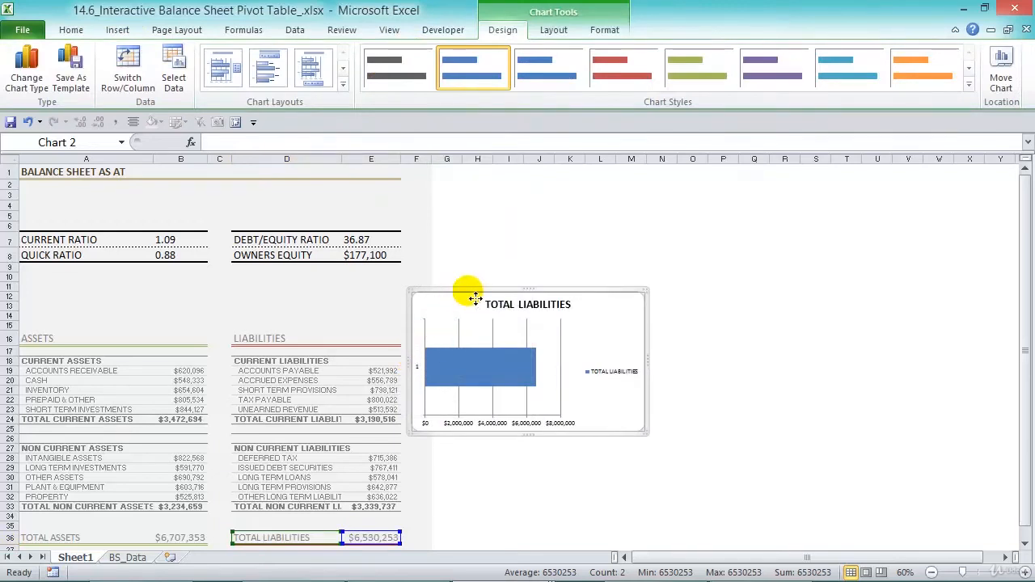
{"action": "left_click_drag", "start_coordinate": [476, 298], "coordinate": [507, 269]}
Step: Remove the title and the legend from the TOTAL LIABILITIES bar chart
{"action": "left_click", "coordinate": [584, 275]}
{"action": "key", "text": "Delete"}
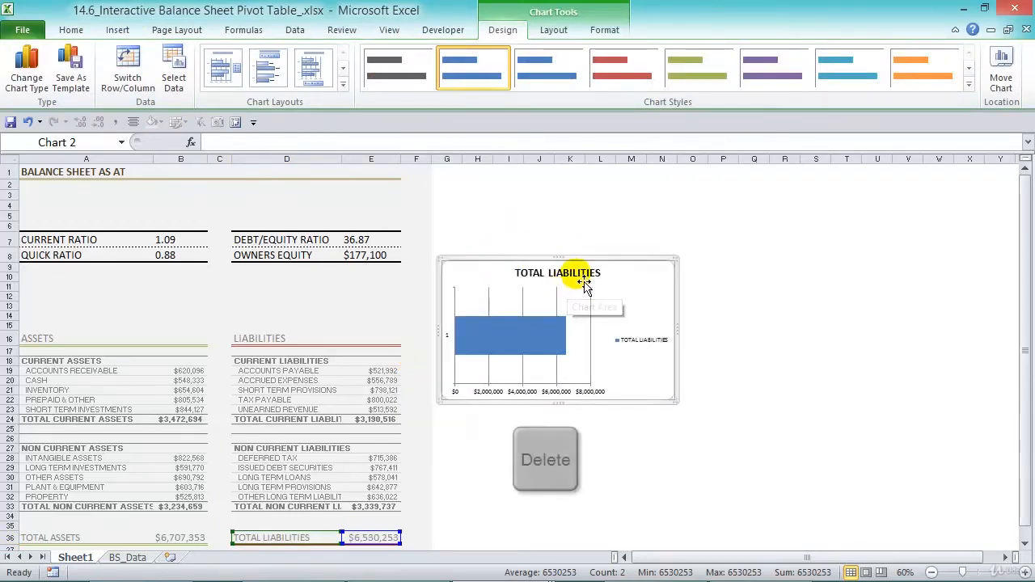
{"action": "left_click", "coordinate": [639, 330]}
{"action": "key", "text": "Delete"}
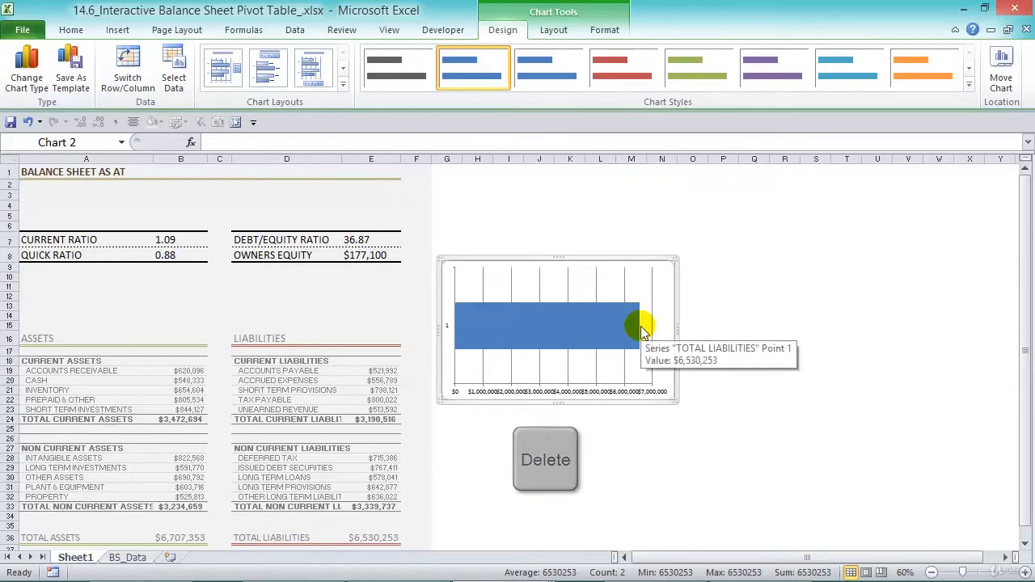
Step: Remove the gridlines and the vertical axis from the TOTAL LIABILITIES bar chart, and widen the chart to around column P
{"action": "left_click", "coordinate": [541, 293]}
{"action": "key", "text": "Delete"}
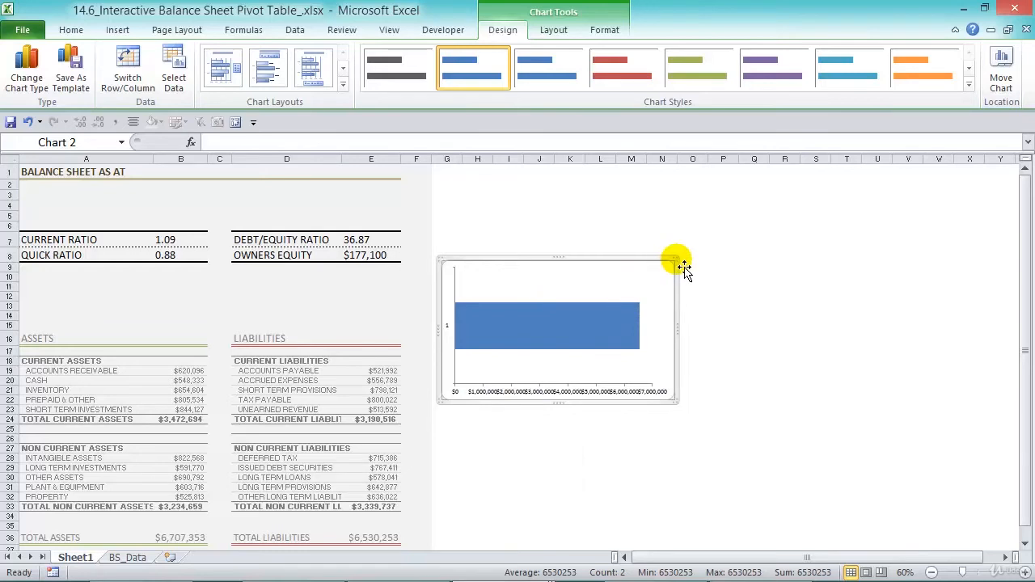
{"action": "left_click_drag", "start_coordinate": [686, 274], "coordinate": [741, 260]}
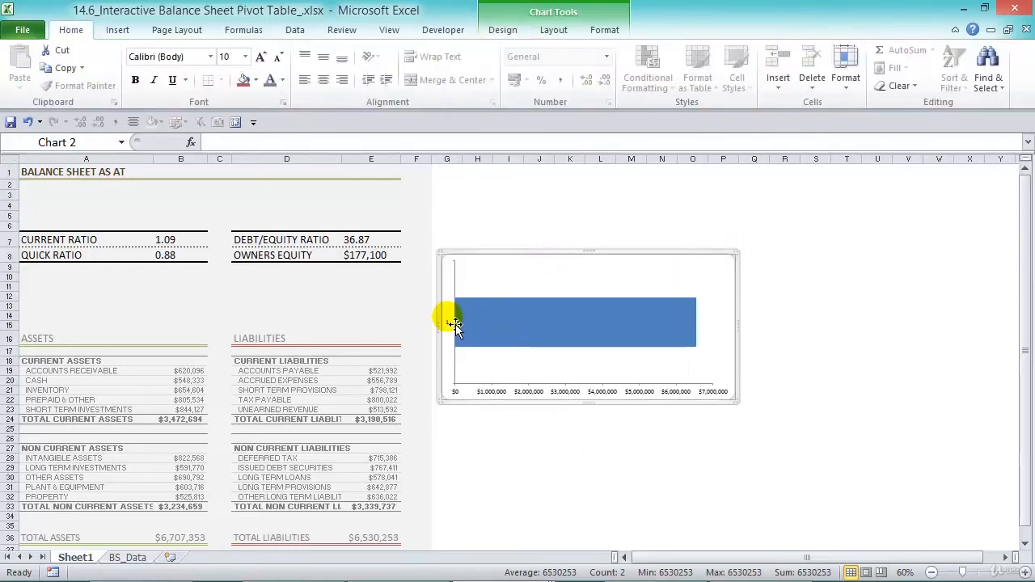
{"action": "key", "text": "Delete"}
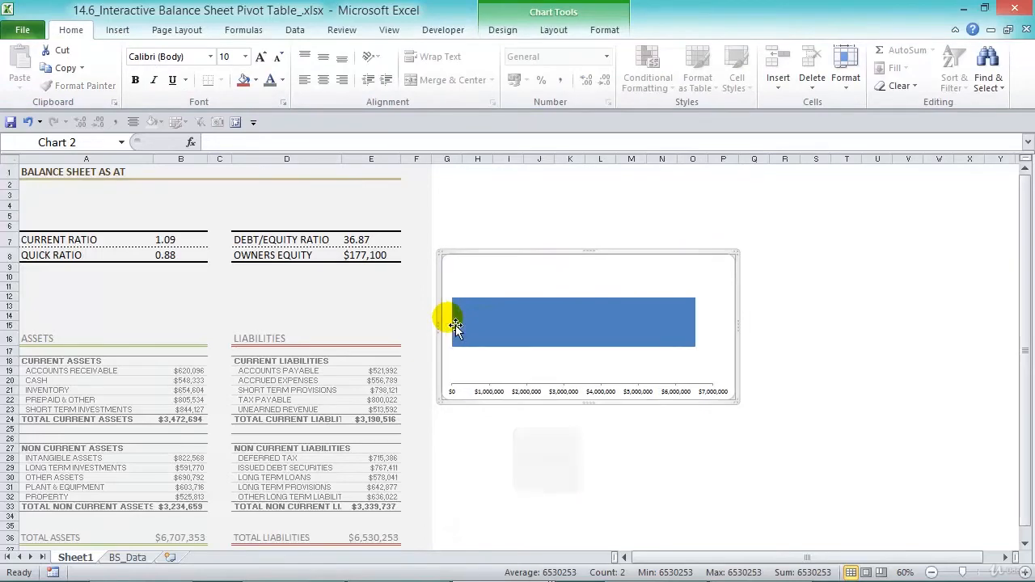
Step: Give the TOTAL LIABILITIES bar a vertical-stripe pattern fill with a red foreground color
{"action": "left_click", "coordinate": [502, 320]}
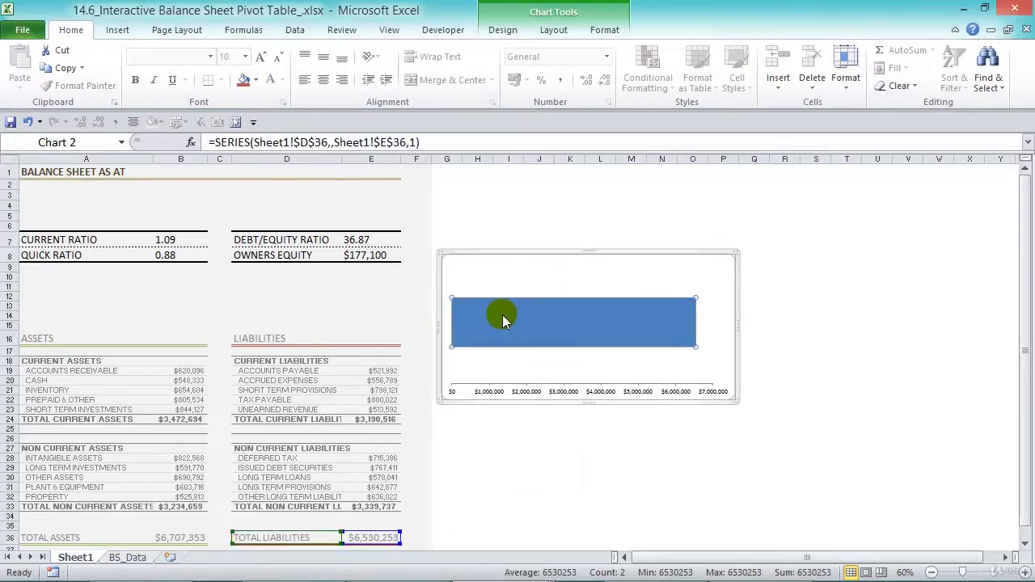
{"action": "double_click", "coordinate": [503, 315]}
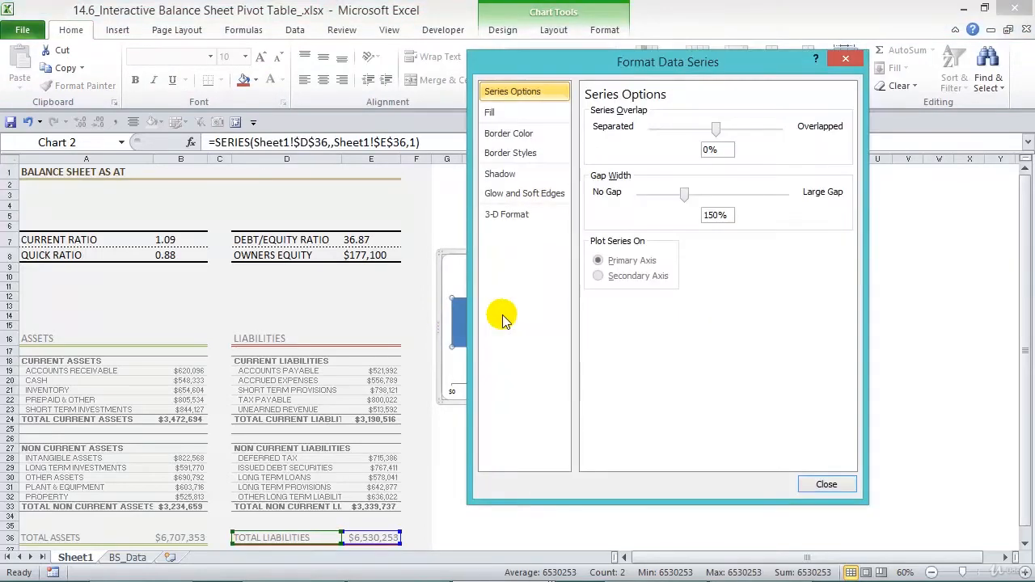
{"action": "left_click_drag", "start_coordinate": [598, 60], "coordinate": [727, 84]}
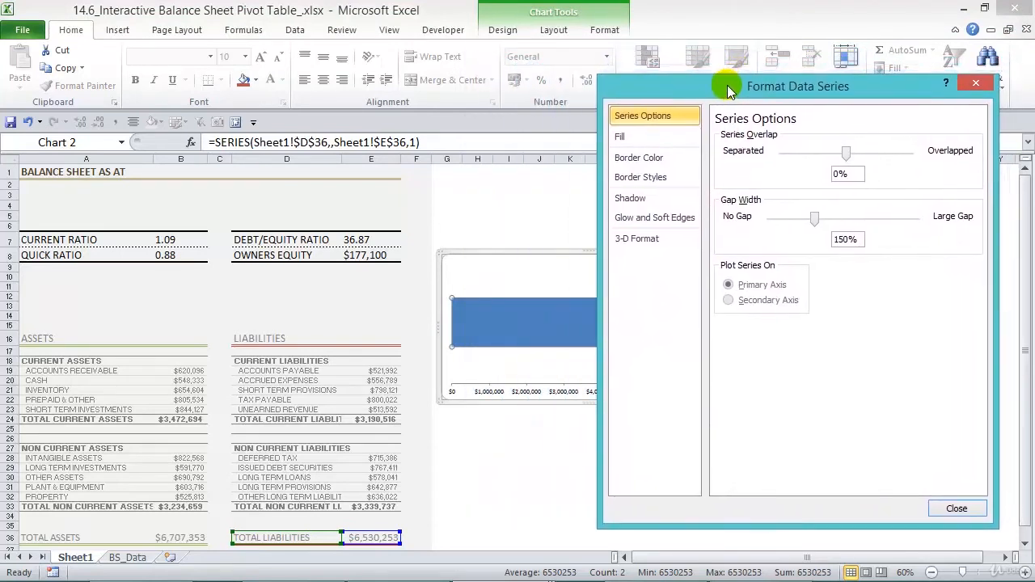
{"action": "left_click", "coordinate": [656, 137]}
{"action": "left_click", "coordinate": [720, 198]}
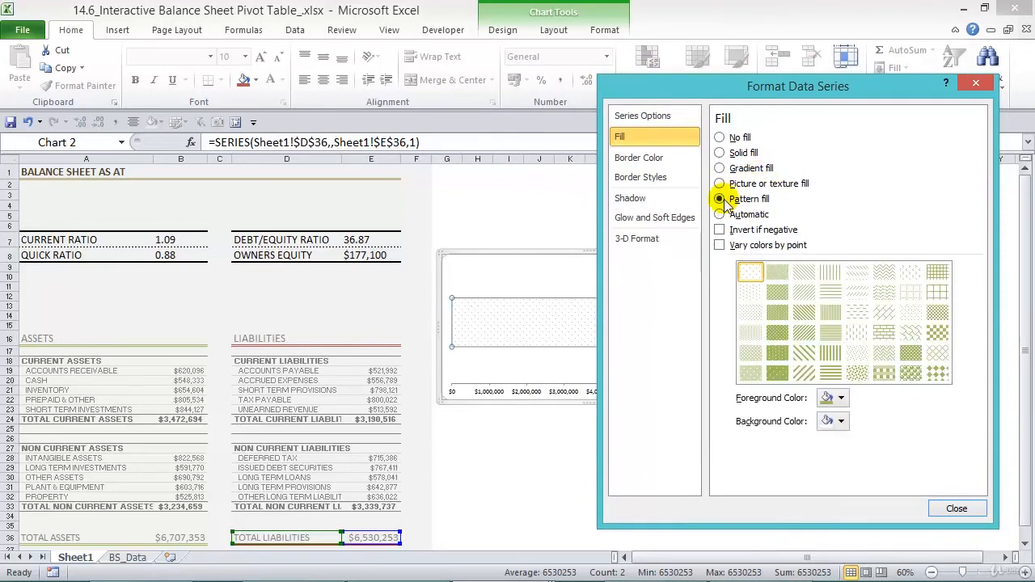
{"action": "left_click", "coordinate": [832, 353]}
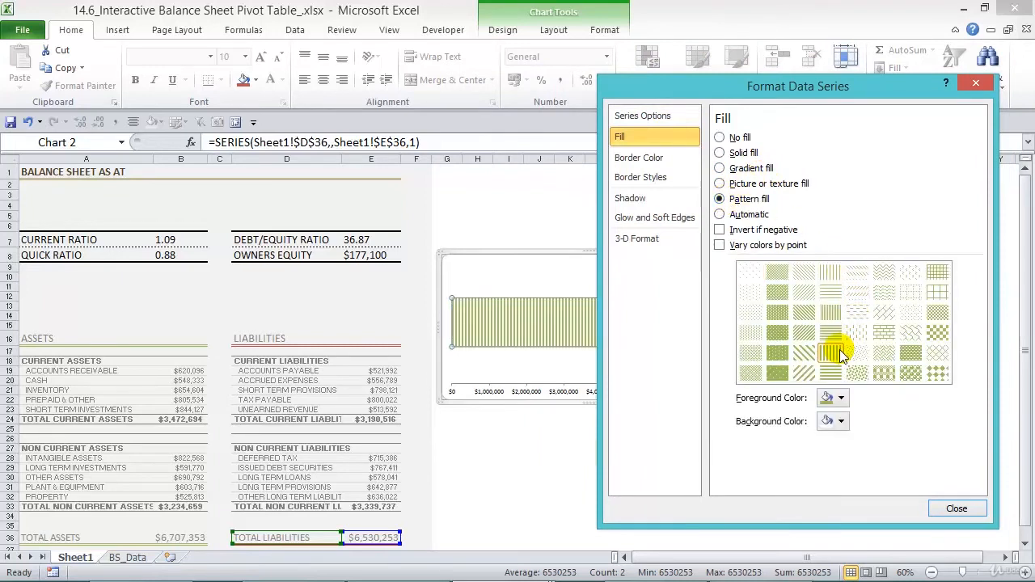
{"action": "left_click", "coordinate": [841, 397]}
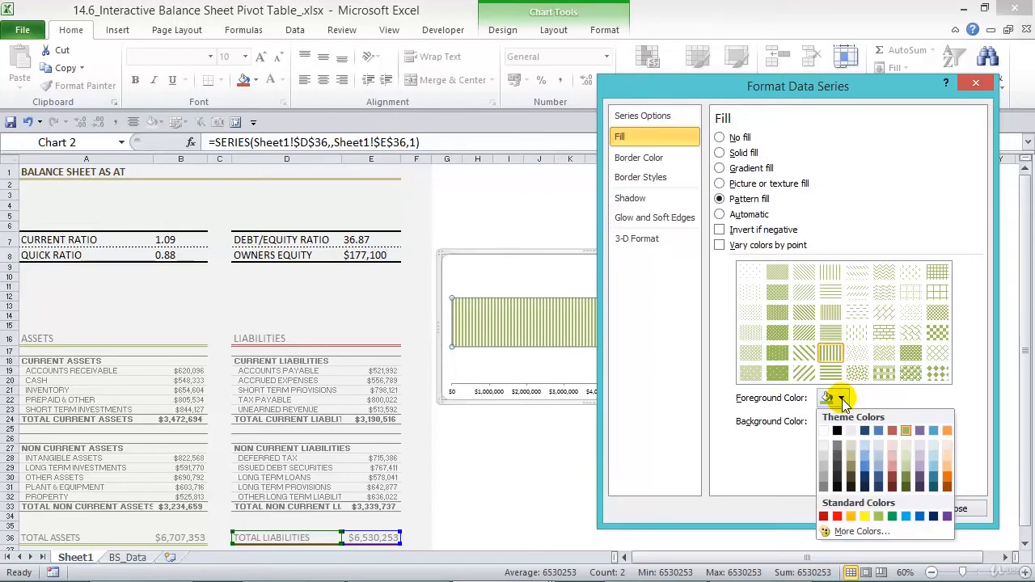
{"action": "left_click", "coordinate": [891, 430]}
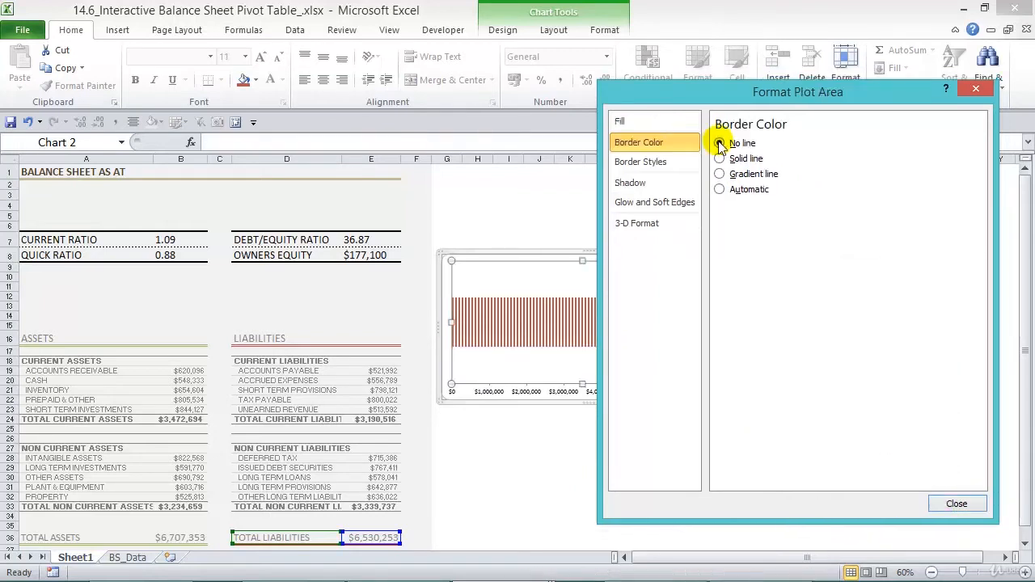
Step: Set the border color of the TOTAL LIABILITIES chart area to No line
{"action": "left_click", "coordinate": [528, 254]}
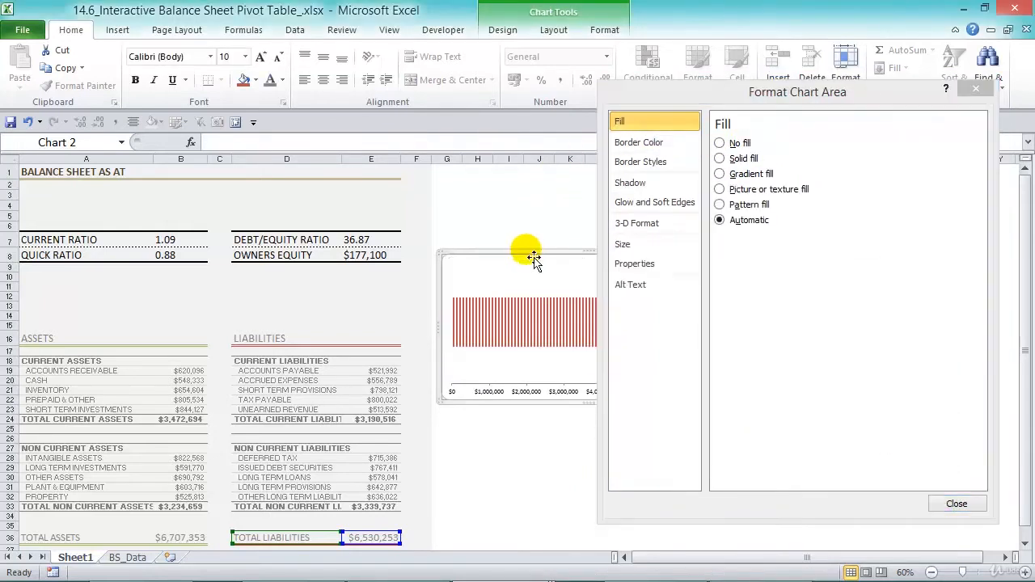
{"action": "left_click", "coordinate": [654, 142]}
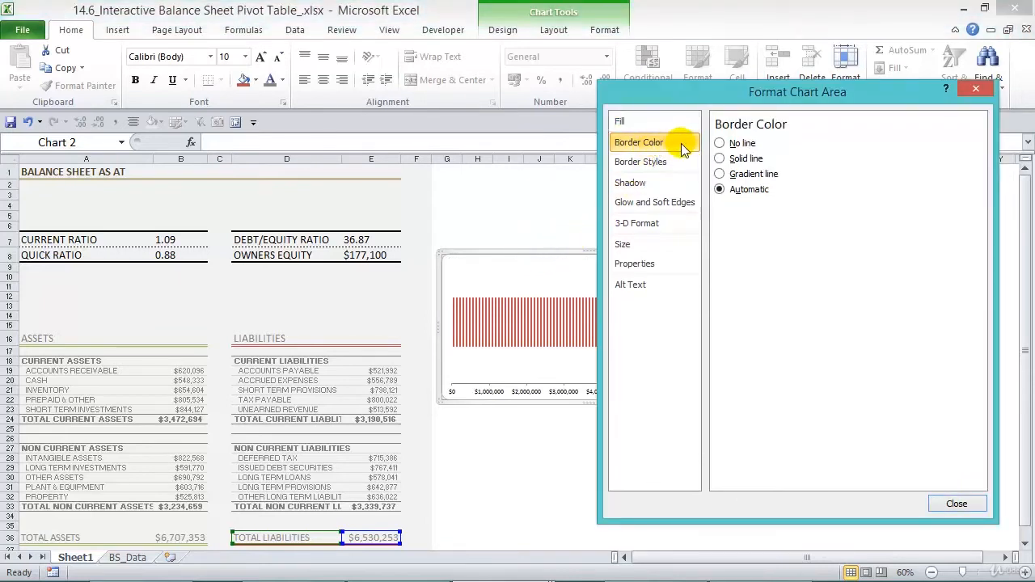
{"action": "left_click", "coordinate": [720, 143]}
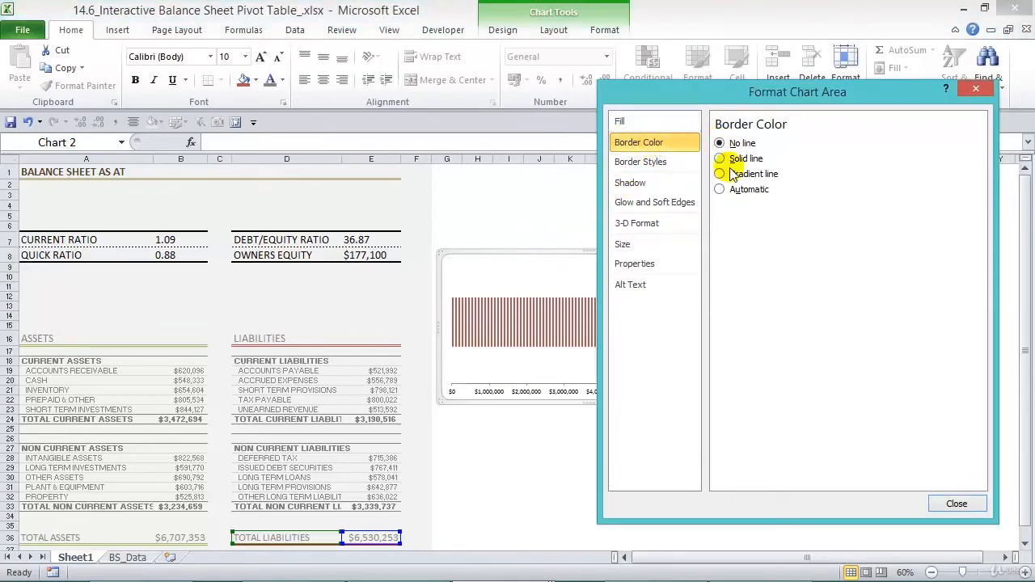
{"action": "left_click", "coordinate": [954, 503]}
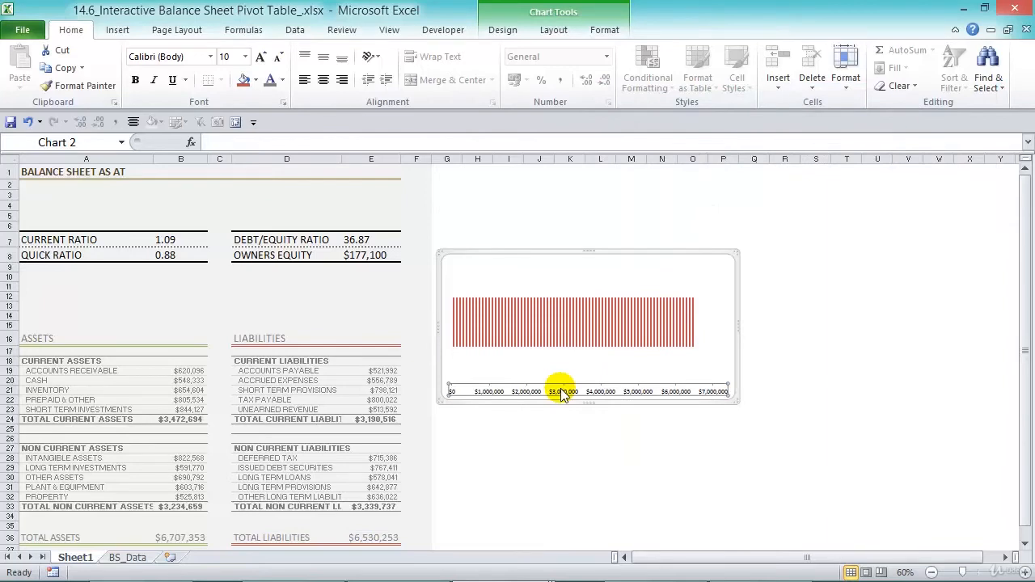
Step: Fix the horizontal axis of the TOTAL LIABILITIES chart at a maximum of 1.0E6 and a major unit of 200000
{"action": "key", "text": "ctrl+1"}
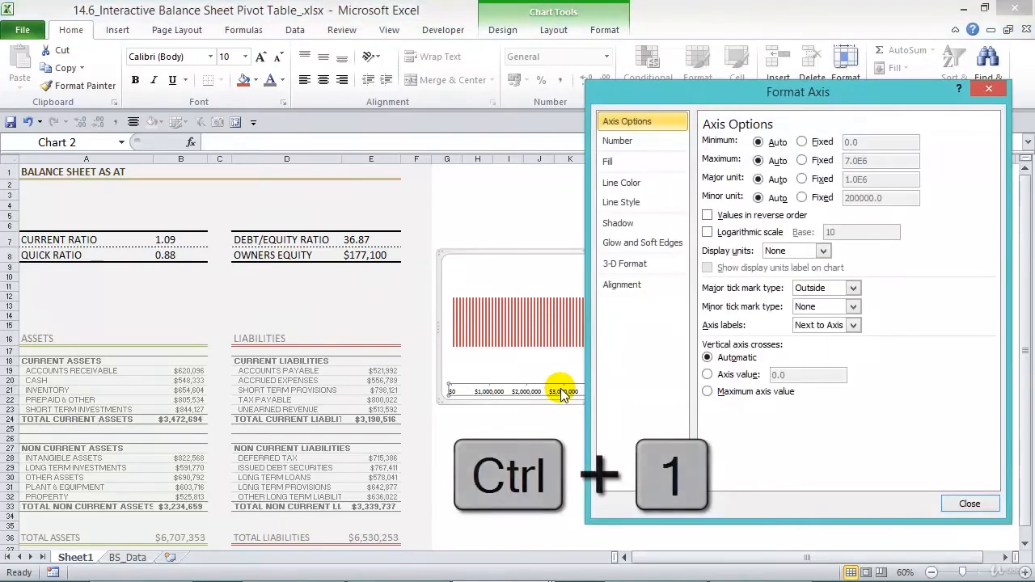
{"action": "left_click", "coordinate": [801, 160]}
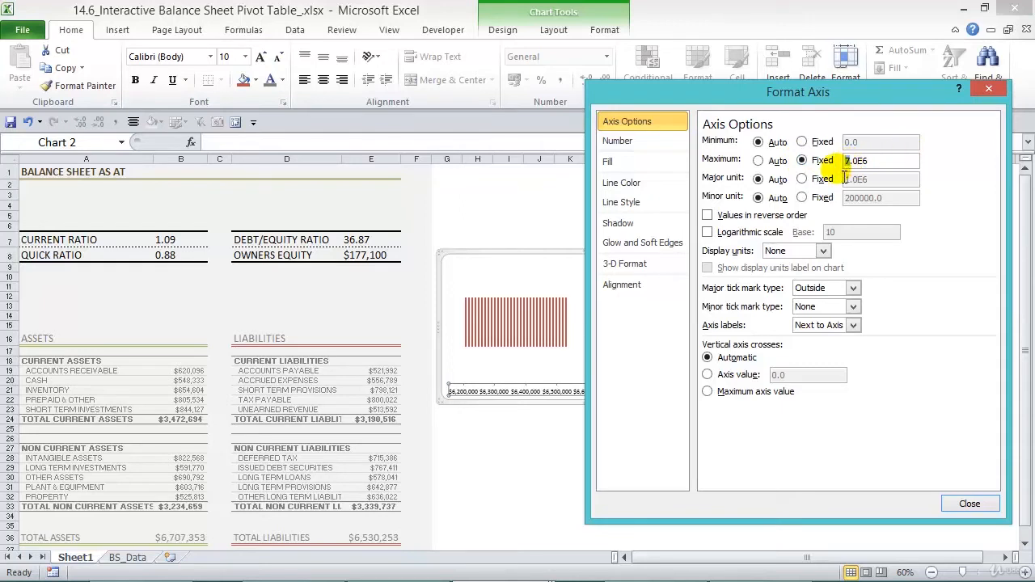
{"action": "left_click", "coordinate": [801, 179]}
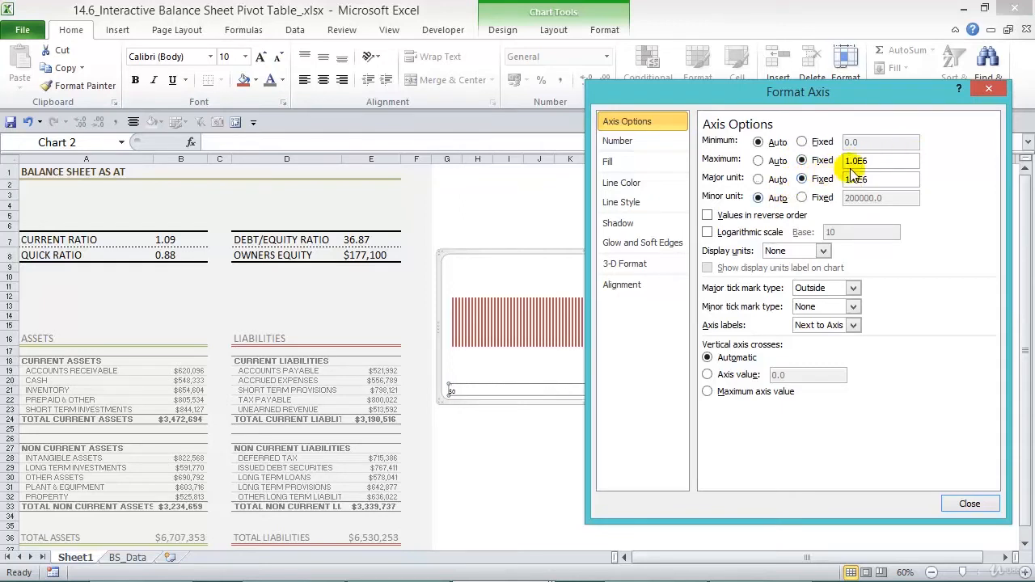
{"action": "left_click", "coordinate": [821, 179]}
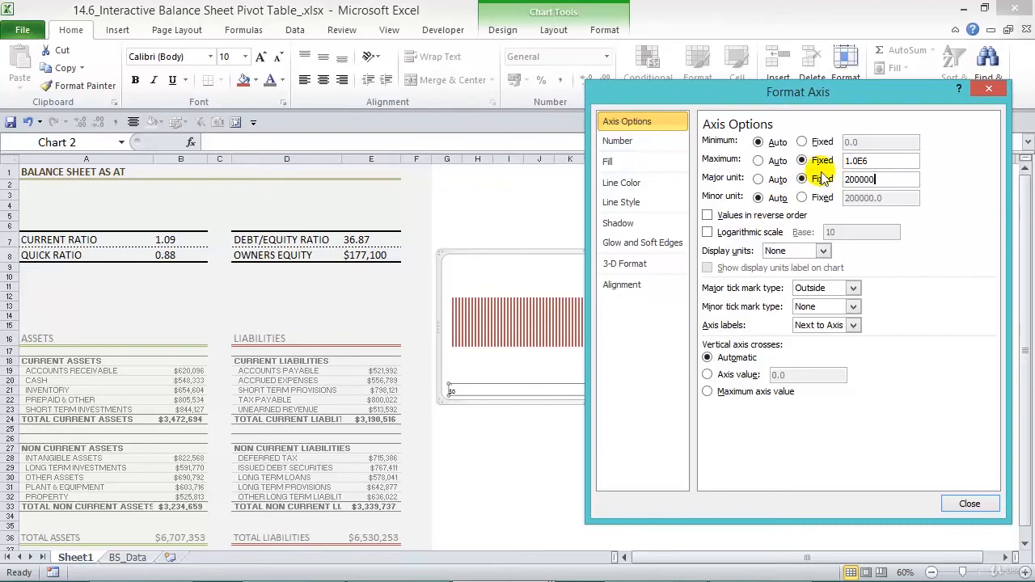
{"action": "type", "text": "200000"}
Step: Set the horizontal axis display units to Hundreds and its minor tick mark type to Cross
{"action": "left_click", "coordinate": [823, 251]}
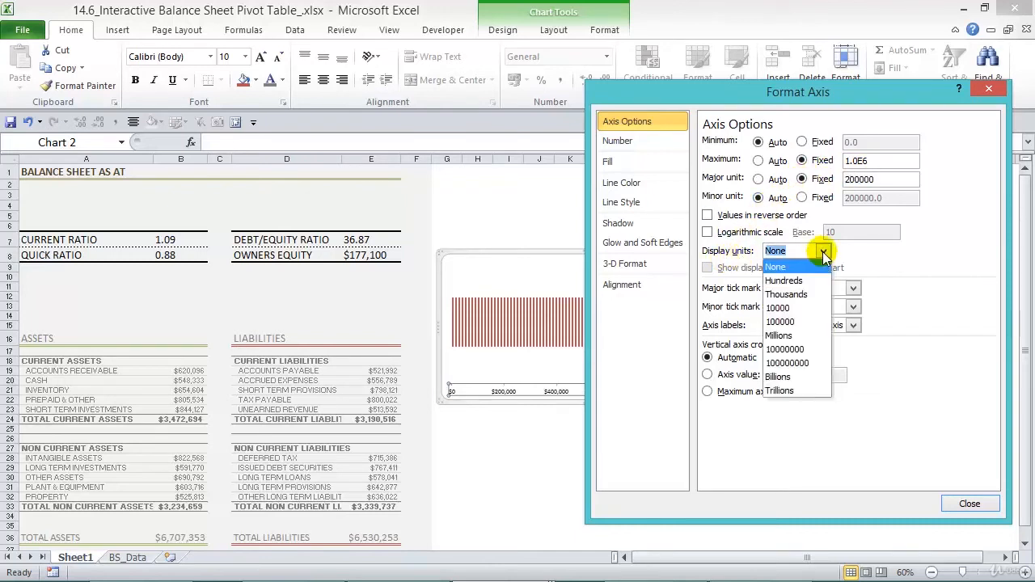
{"action": "left_click", "coordinate": [814, 280]}
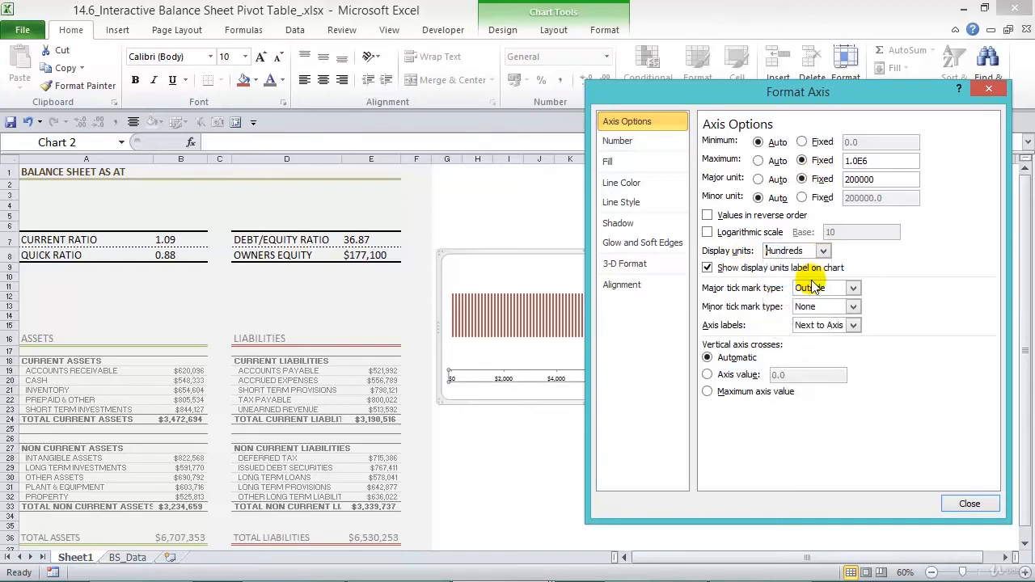
{"action": "left_click", "coordinate": [853, 307]}
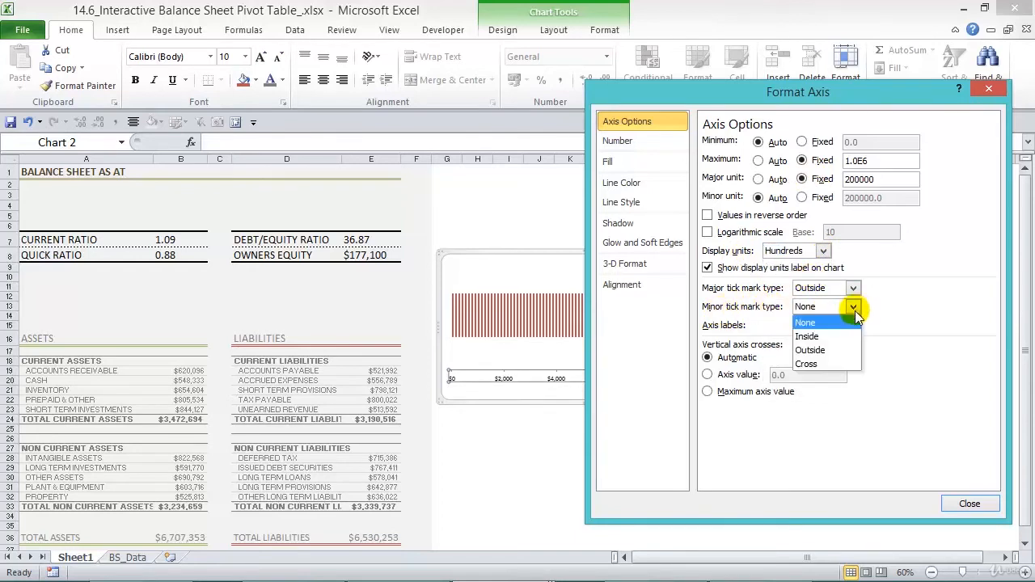
{"action": "left_click", "coordinate": [809, 364]}
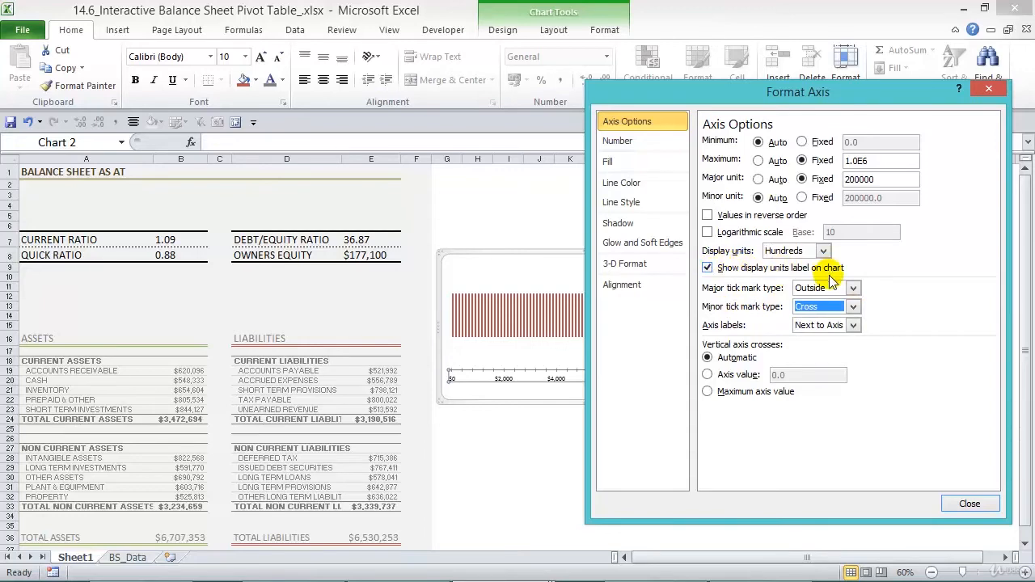
{"action": "left_click", "coordinate": [969, 503]}
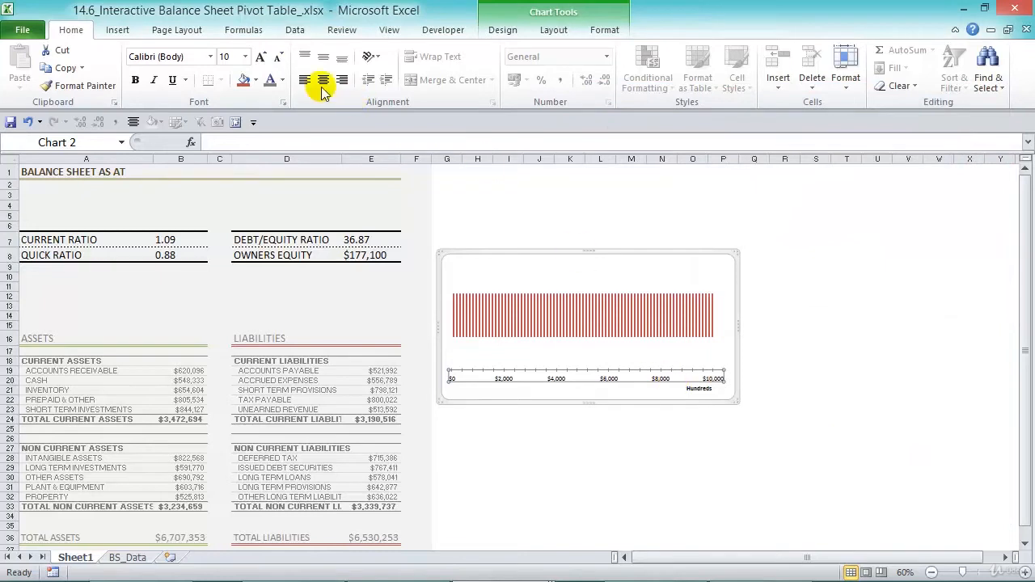
Step: Apply a grey font color to the horizontal axis labels and the Hundreds units label
{"action": "left_click", "coordinate": [272, 81]}
{"action": "left_click", "coordinate": [698, 389]}
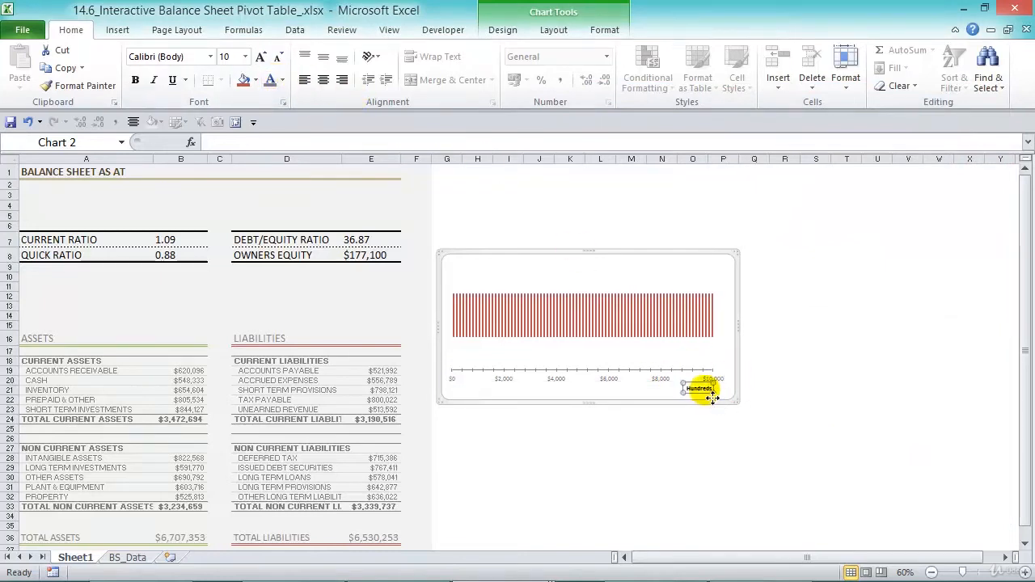
{"action": "left_click", "coordinate": [275, 82]}
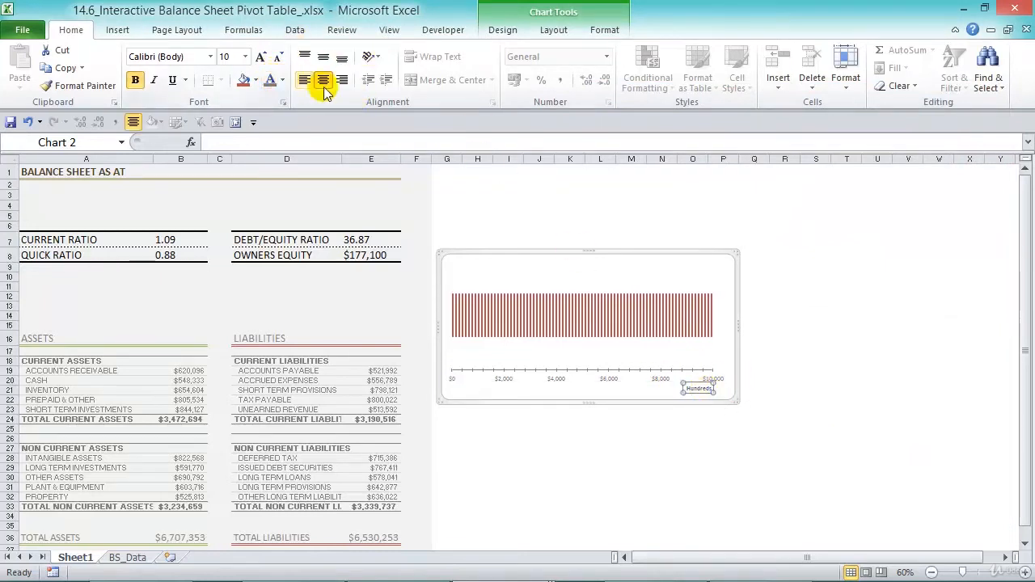
Step: Reduce the height of the TOTAL LIABILITIES chart and move it so that it starts around H7
{"action": "left_click", "coordinate": [644, 363]}
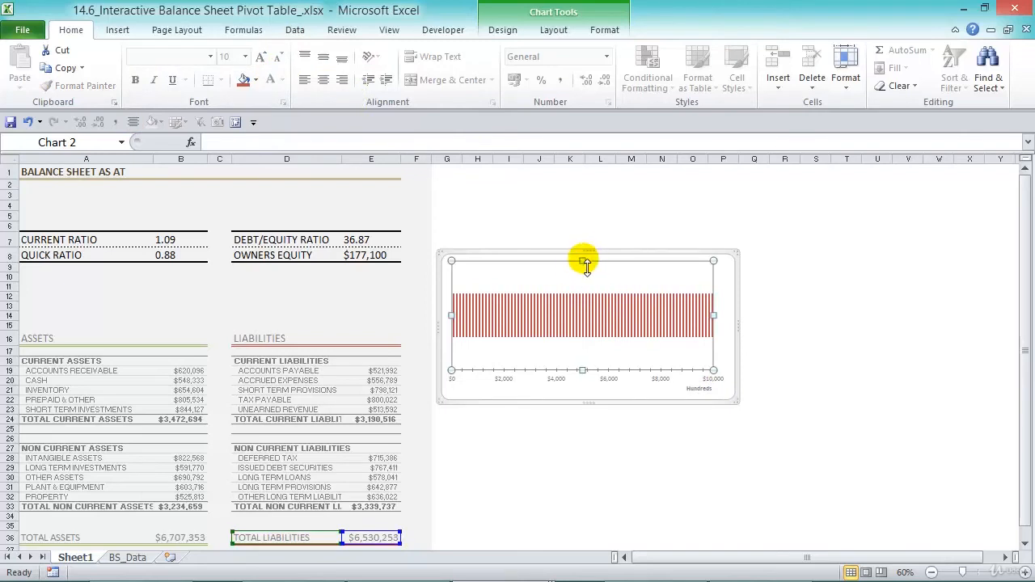
{"action": "left_click_drag", "start_coordinate": [594, 259], "coordinate": [653, 242]}
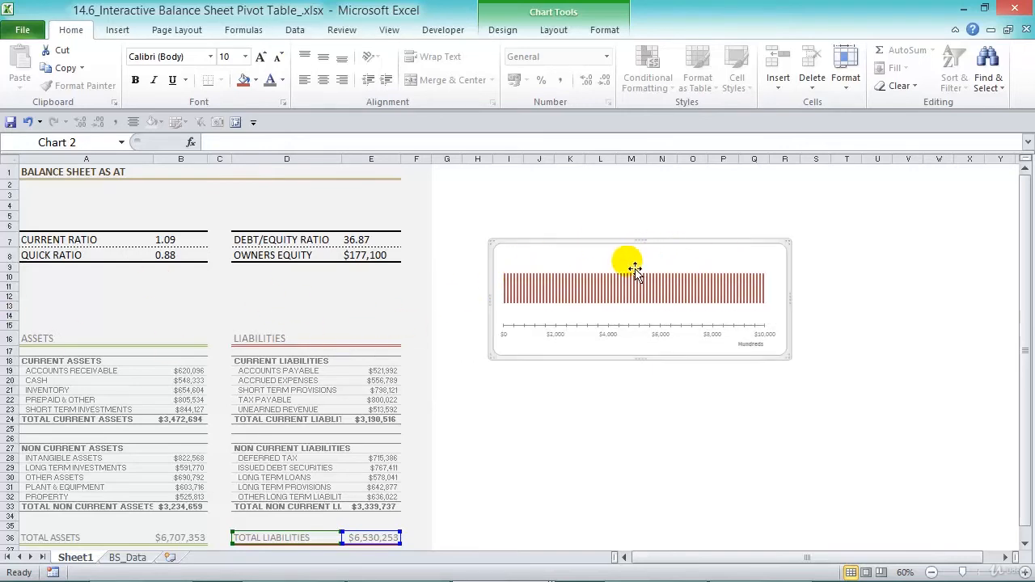
{"action": "mouse_move", "coordinate": [701, 309]}
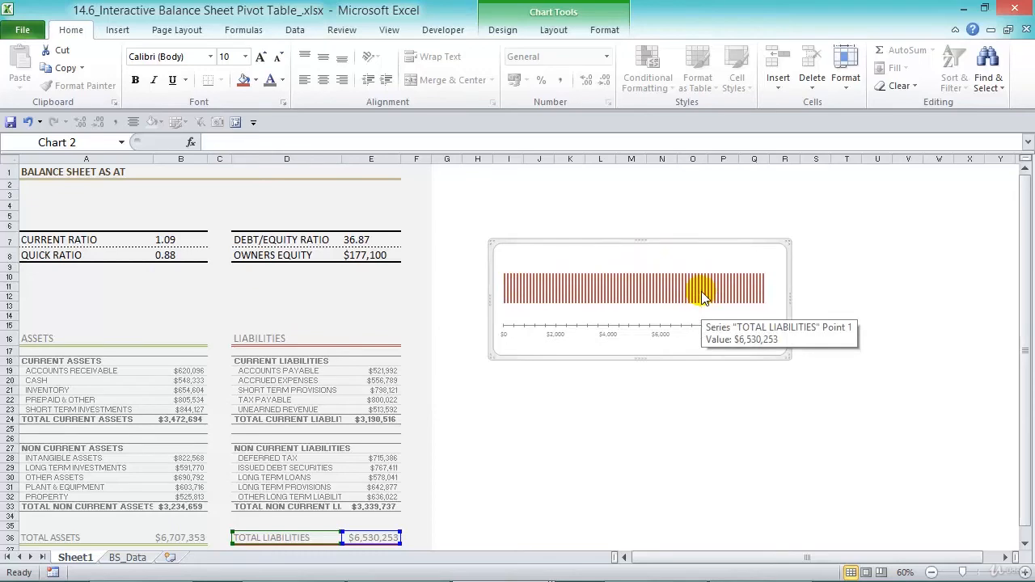
Step: Save the formatted TOTAL LIABILITIES chart as a chart template named Interactive BS
{"action": "left_click", "coordinate": [510, 32]}
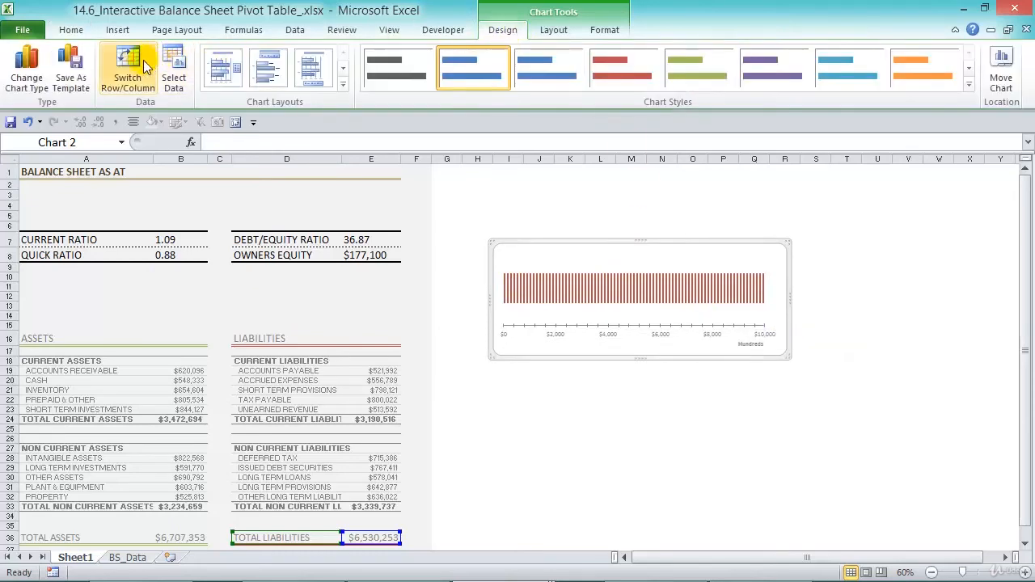
{"action": "left_click", "coordinate": [81, 64]}
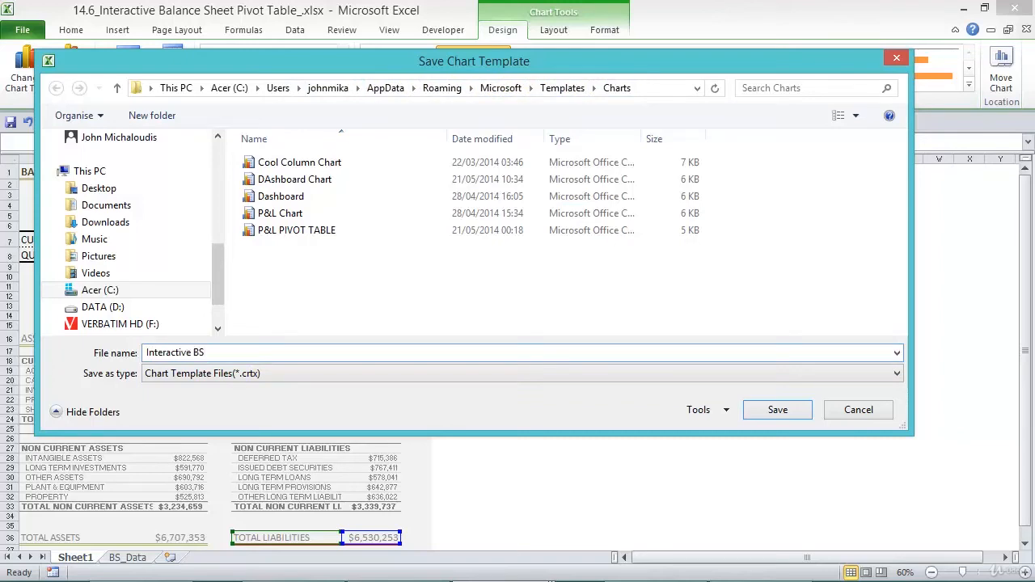
{"action": "left_click", "coordinate": [781, 410]}
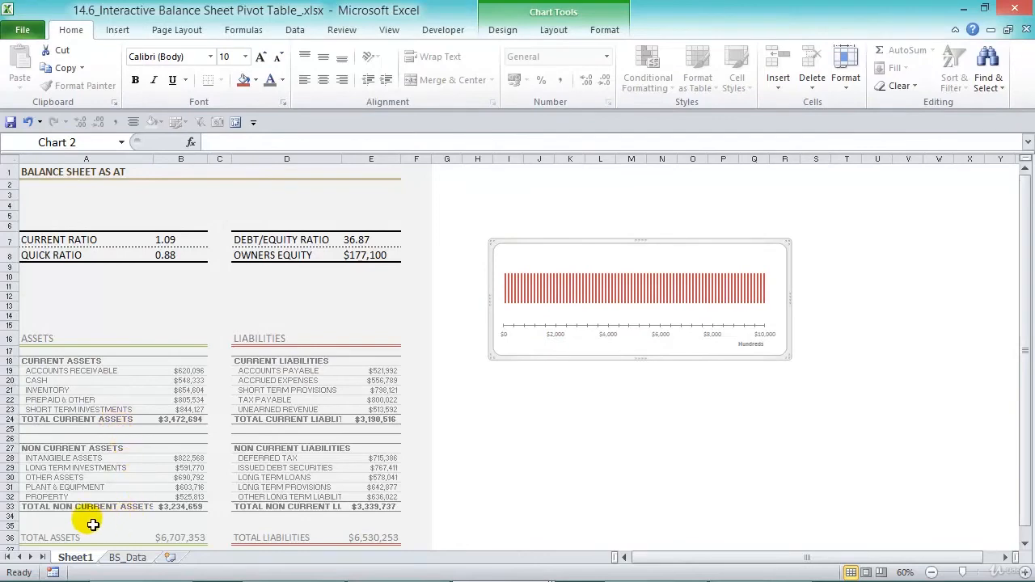
Step: Insert a 2-D clustered bar chart from the TOTAL ASSETS cells A36:B36 and place it below the TOTAL LIABILITIES chart
{"action": "left_click", "coordinate": [65, 538]}
{"action": "left_click_drag", "start_coordinate": [64, 539], "coordinate": [198, 537]}
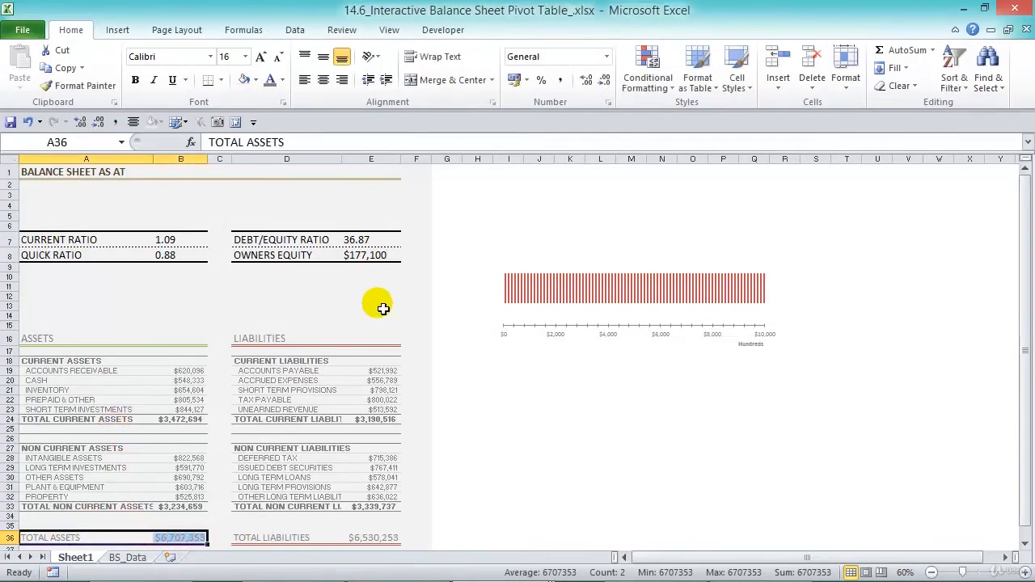
{"action": "left_click", "coordinate": [117, 30]}
{"action": "left_click", "coordinate": [410, 69]}
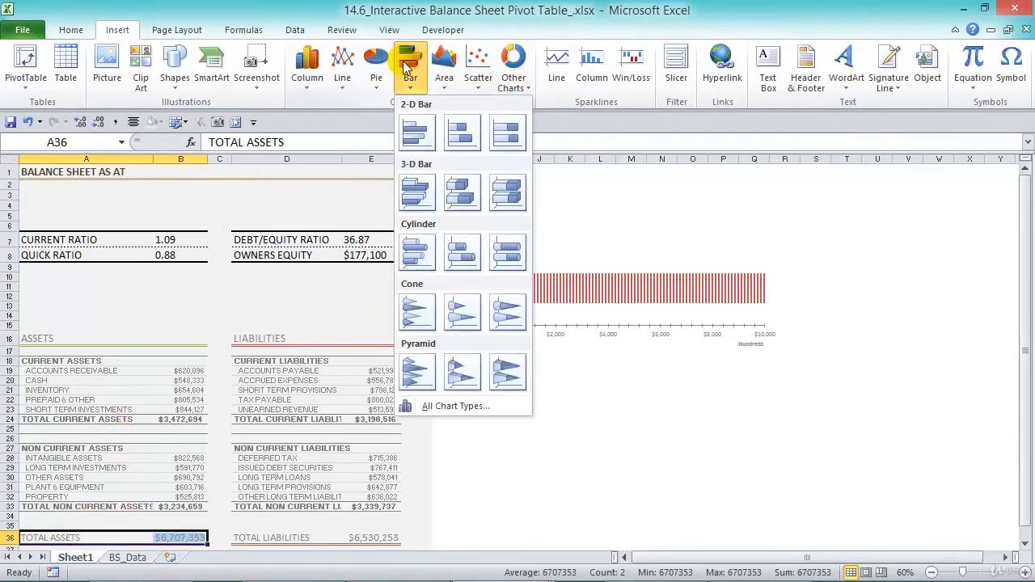
{"action": "left_click", "coordinate": [413, 140]}
{"action": "left_click_drag", "start_coordinate": [605, 296], "coordinate": [750, 371]}
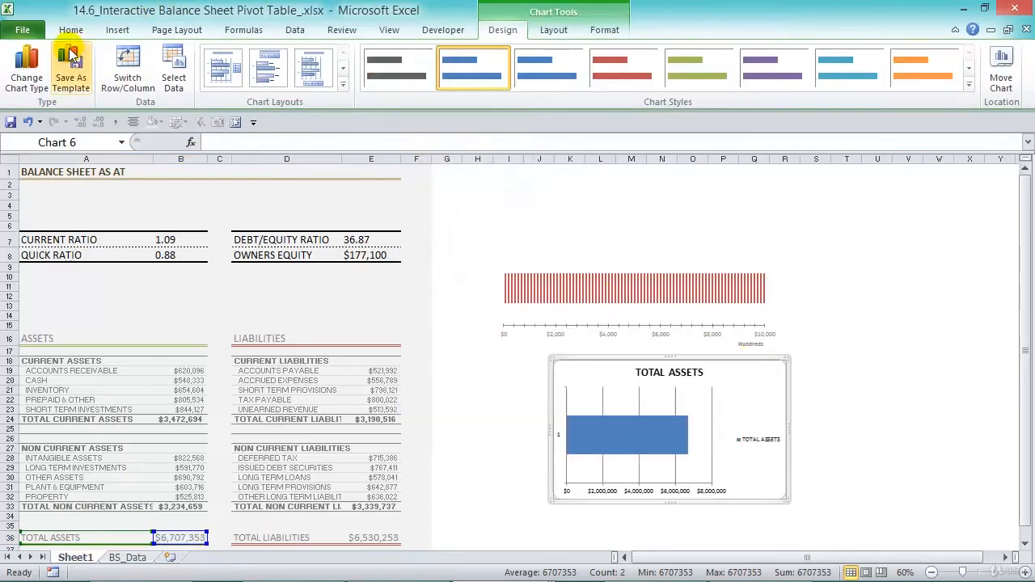
Step: Apply the saved Interactive BS chart template to the TOTAL ASSETS chart
{"action": "left_click", "coordinate": [28, 73]}
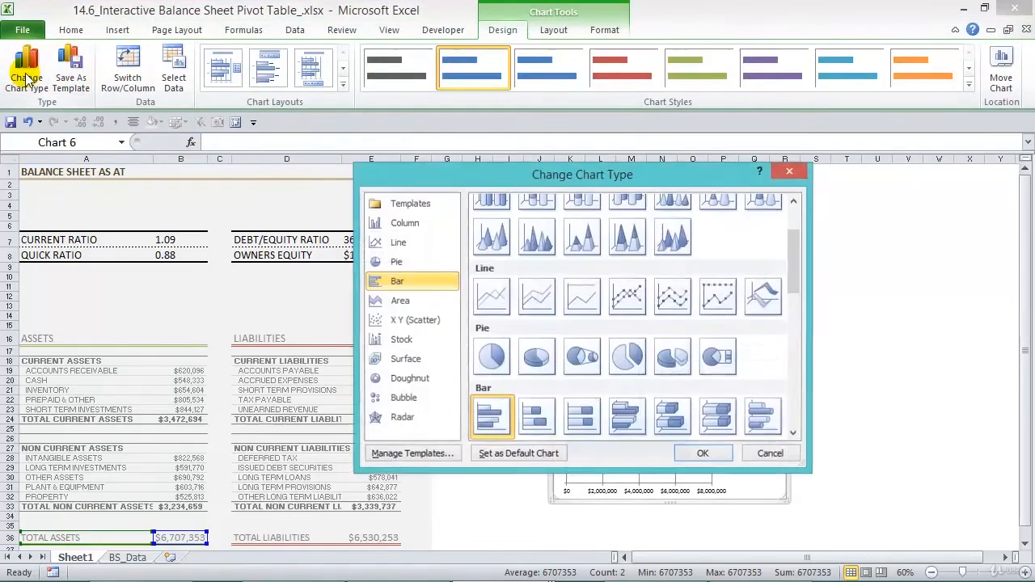
{"action": "left_click", "coordinate": [423, 205]}
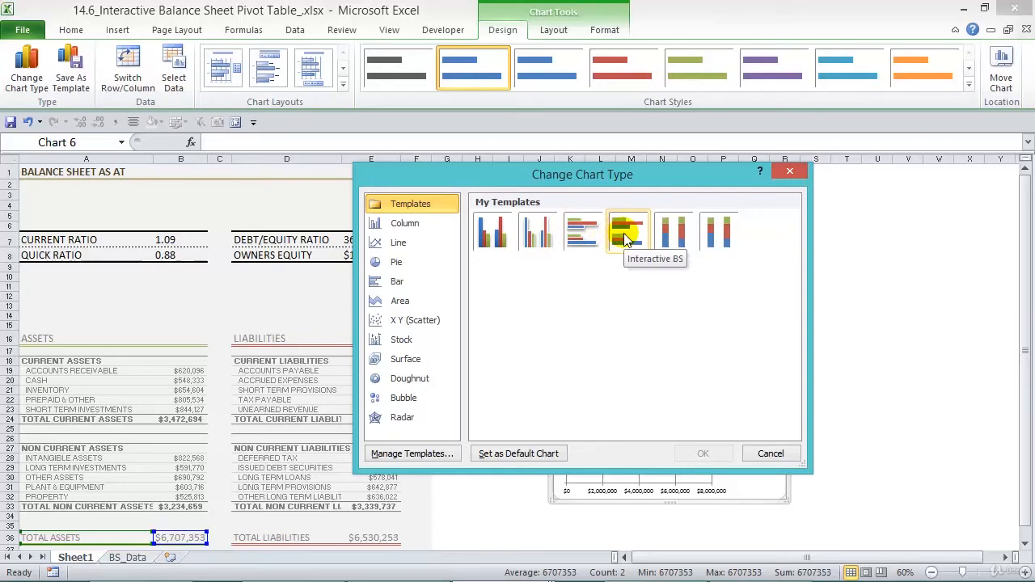
{"action": "left_click", "coordinate": [627, 233]}
{"action": "left_click", "coordinate": [705, 453]}
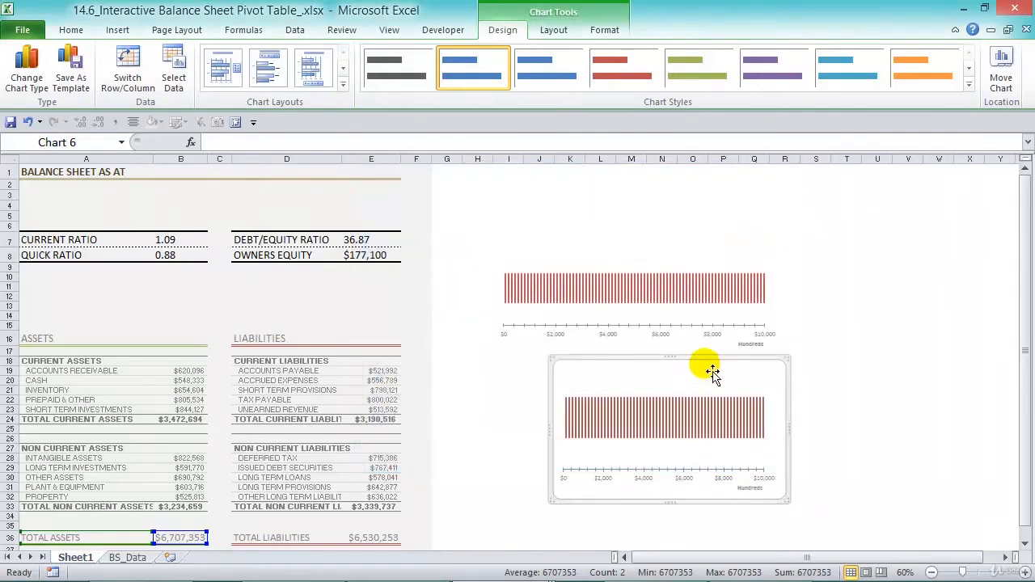
Step: Change the foreground color of the TOTAL ASSETS bar's pattern fill to the olive green theme color
{"action": "left_click", "coordinate": [664, 427]}
{"action": "key", "text": "ctrl+1"}
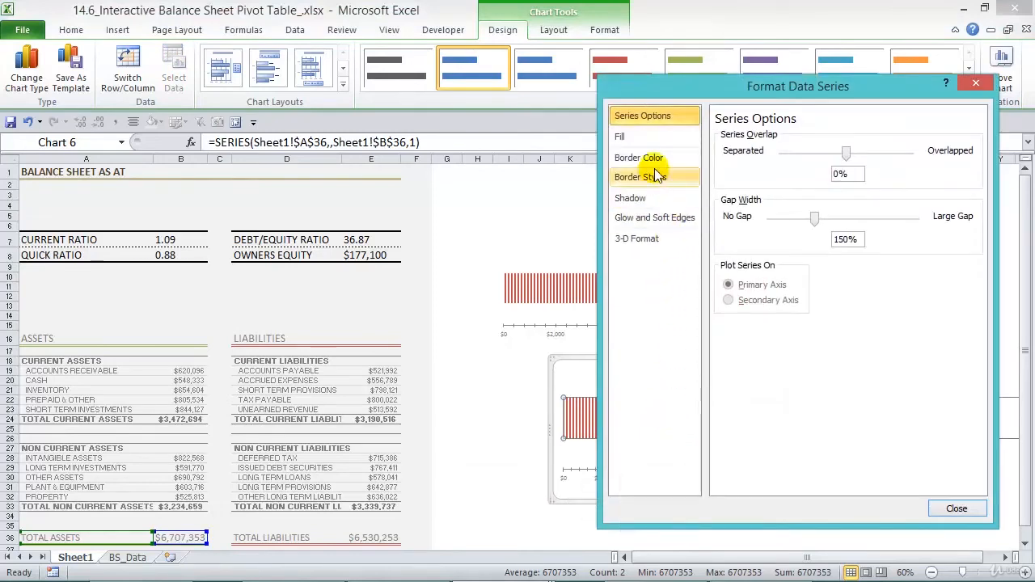
{"action": "left_click", "coordinate": [652, 139]}
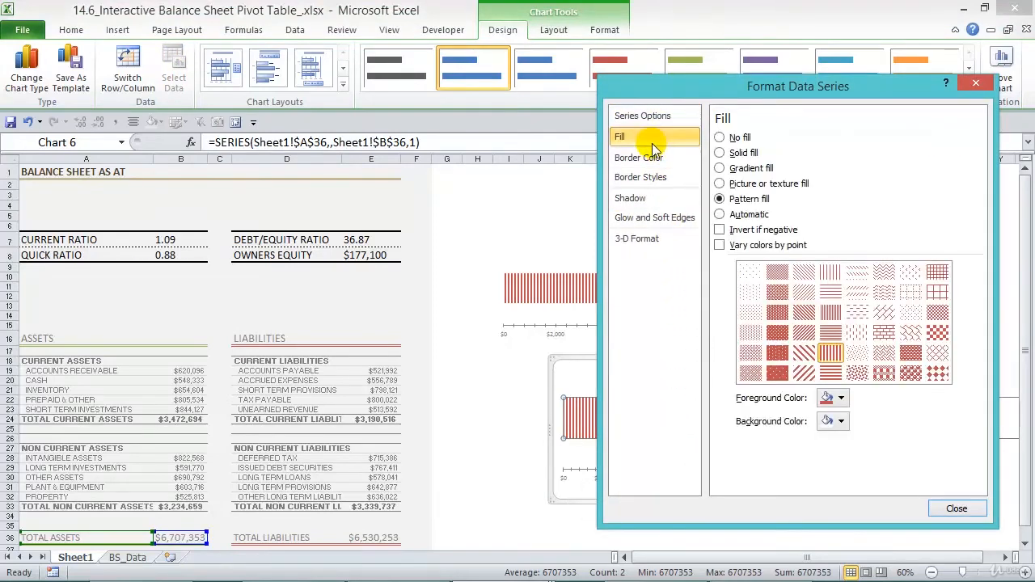
{"action": "left_click", "coordinate": [841, 398]}
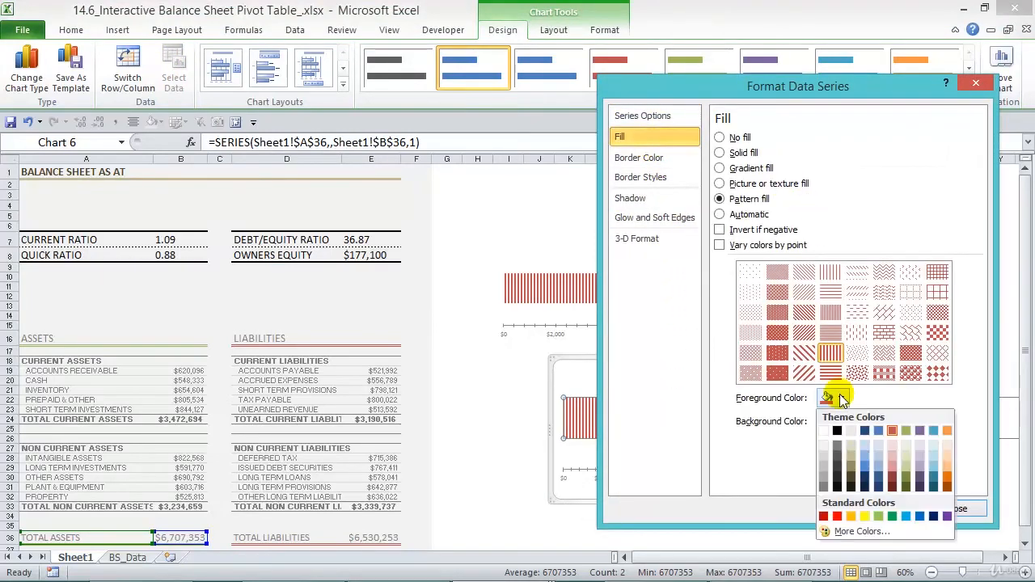
{"action": "left_click", "coordinate": [906, 431]}
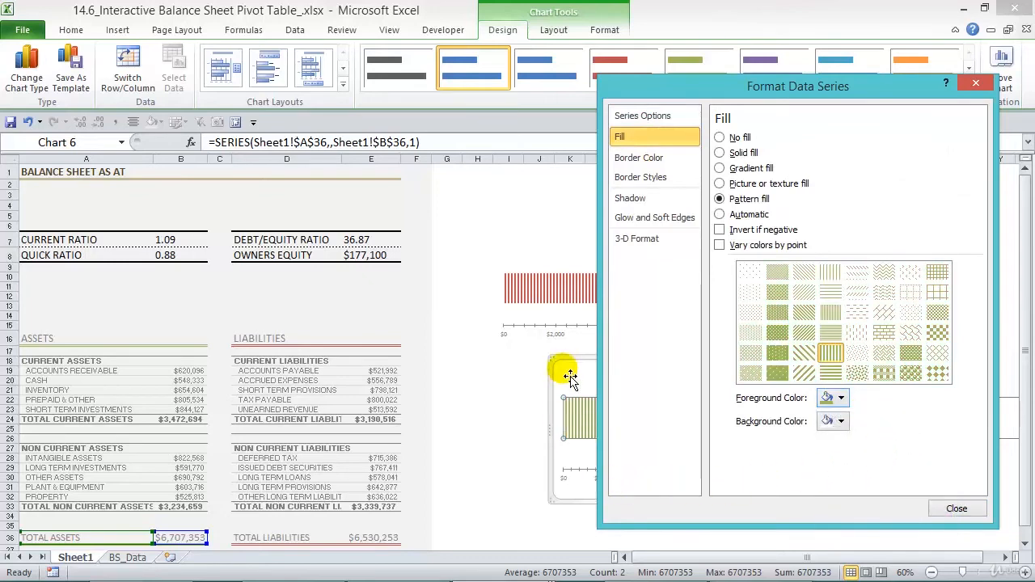
Step: Move the TOTAL ASSETS chart closer to column G and show its horizontal axis values in reverse order
{"action": "left_click_drag", "start_coordinate": [571, 363], "coordinate": [478, 347]}
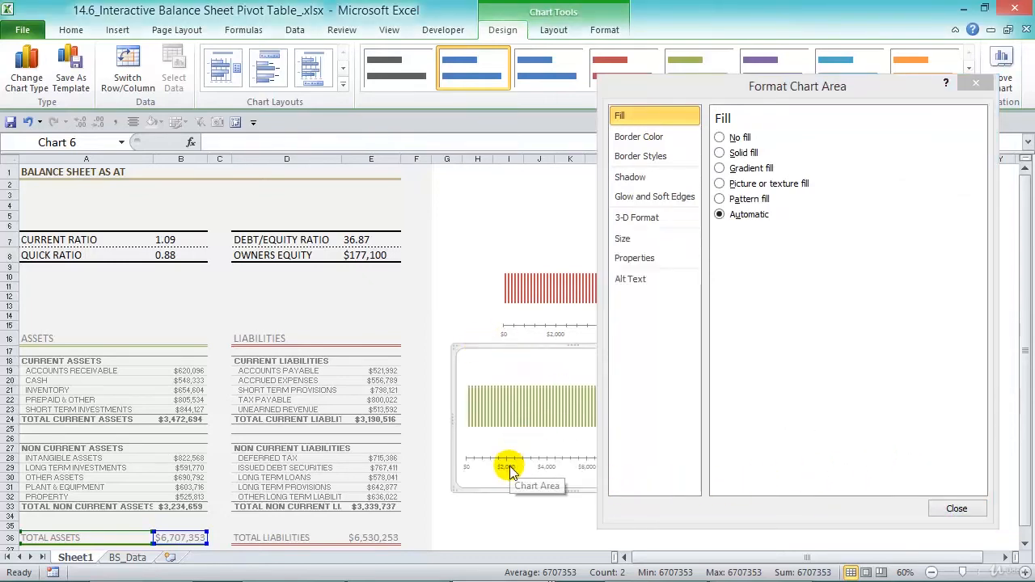
{"action": "left_click", "coordinate": [503, 464]}
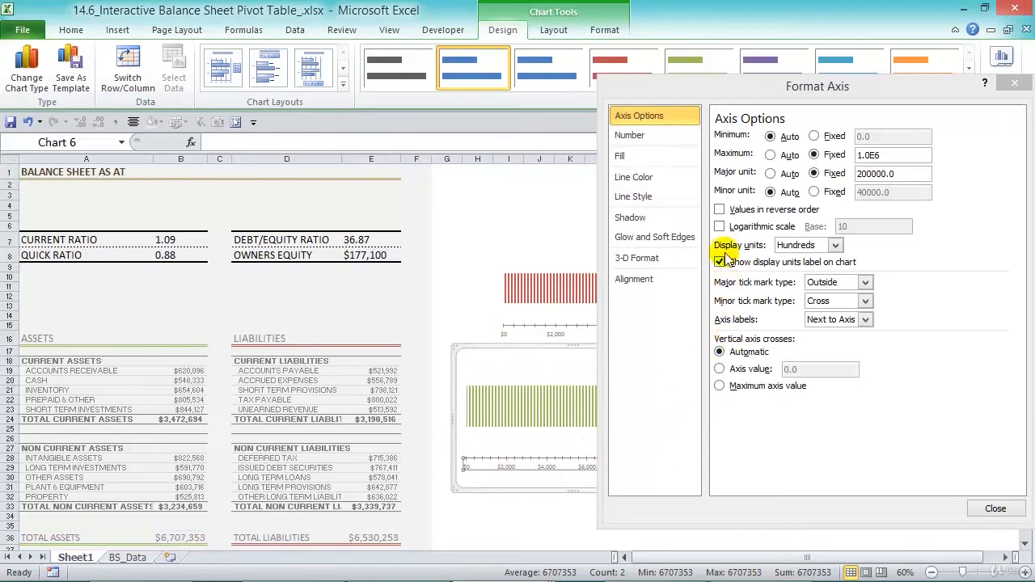
{"action": "left_click", "coordinate": [721, 210]}
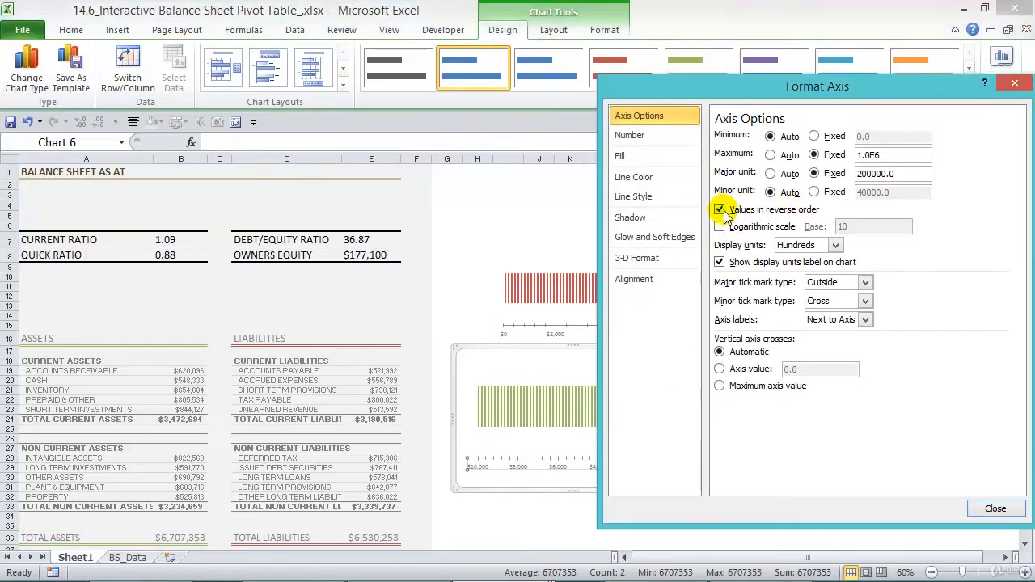
{"action": "left_click", "coordinate": [995, 508]}
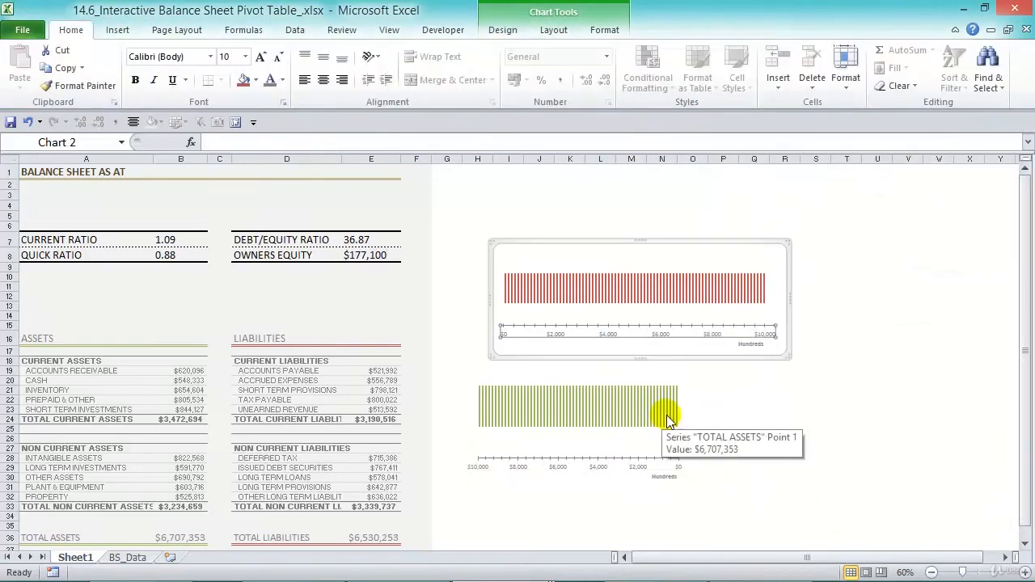
Step: Set the display units of the TOTAL LIABILITIES chart's horizontal axis to Thousands
{"action": "double_click", "coordinate": [760, 346]}
{"action": "key", "text": "Escape"}
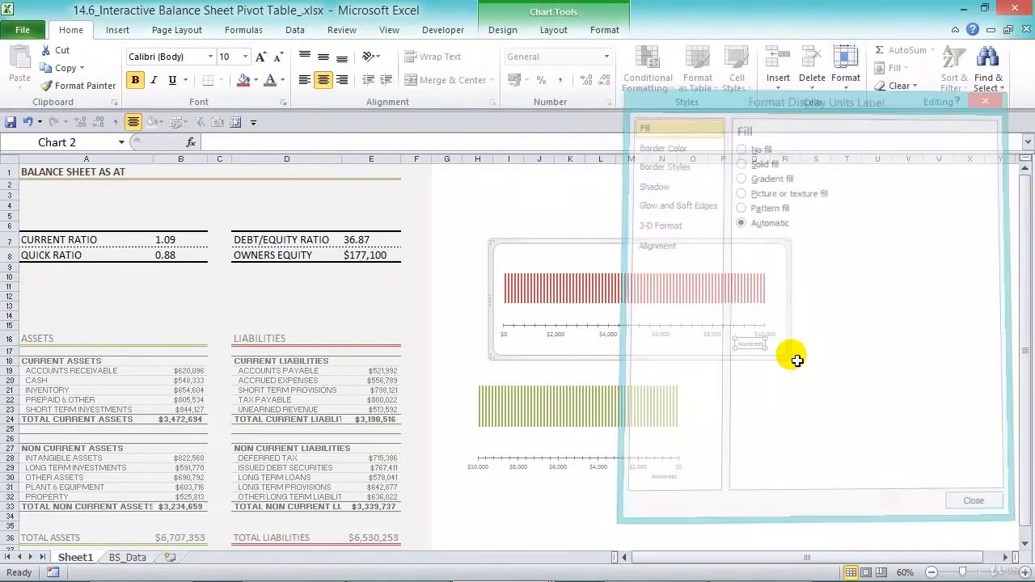
{"action": "left_click", "coordinate": [673, 347]}
{"action": "key", "text": "ctrl+1"}
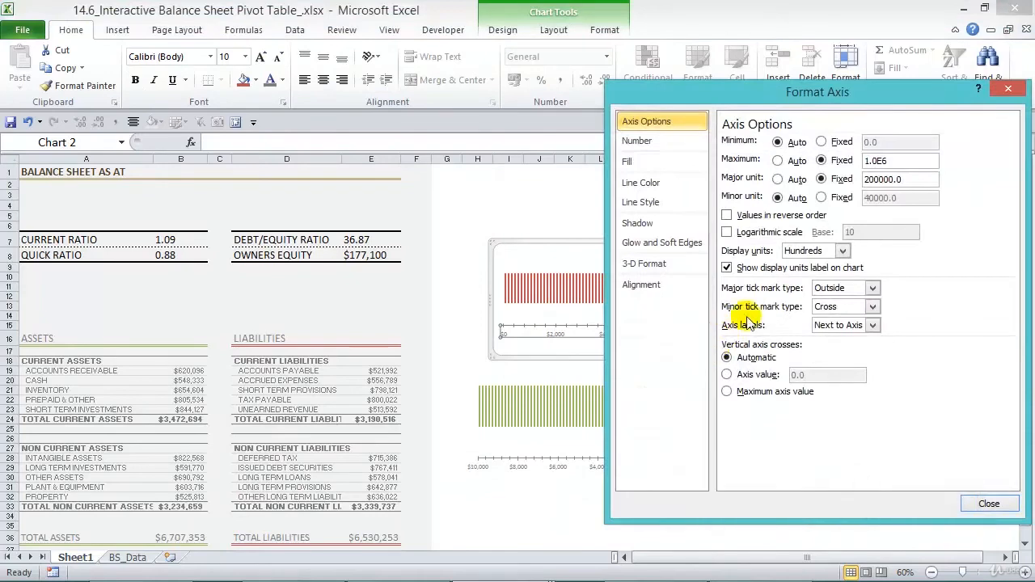
{"action": "left_click", "coordinate": [842, 250]}
{"action": "left_click", "coordinate": [827, 293]}
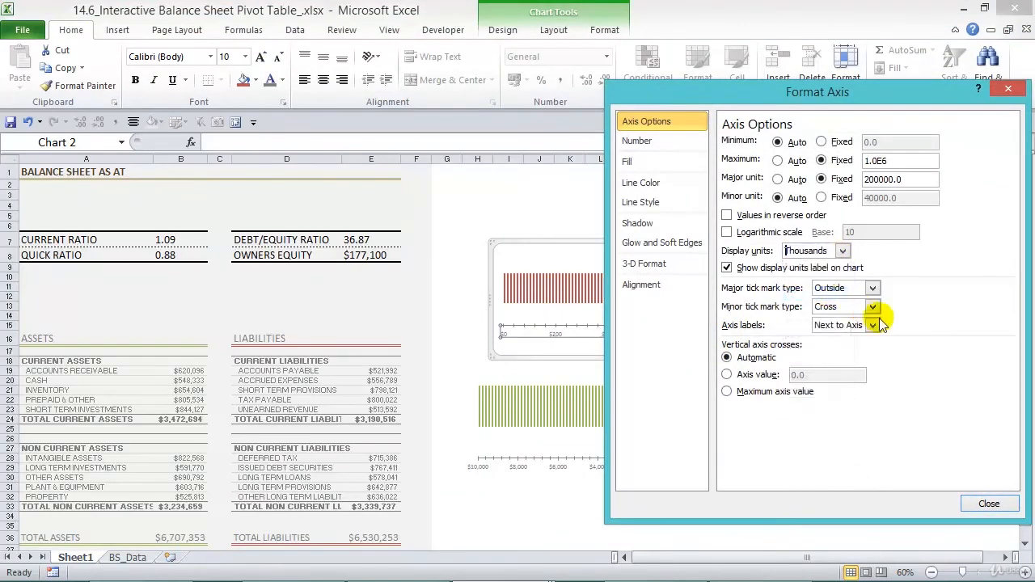
Step: Set the display units of the TOTAL ASSETS chart's horizontal axis to Thousands
{"action": "left_click", "coordinate": [569, 406]}
{"action": "left_click", "coordinate": [568, 406]}
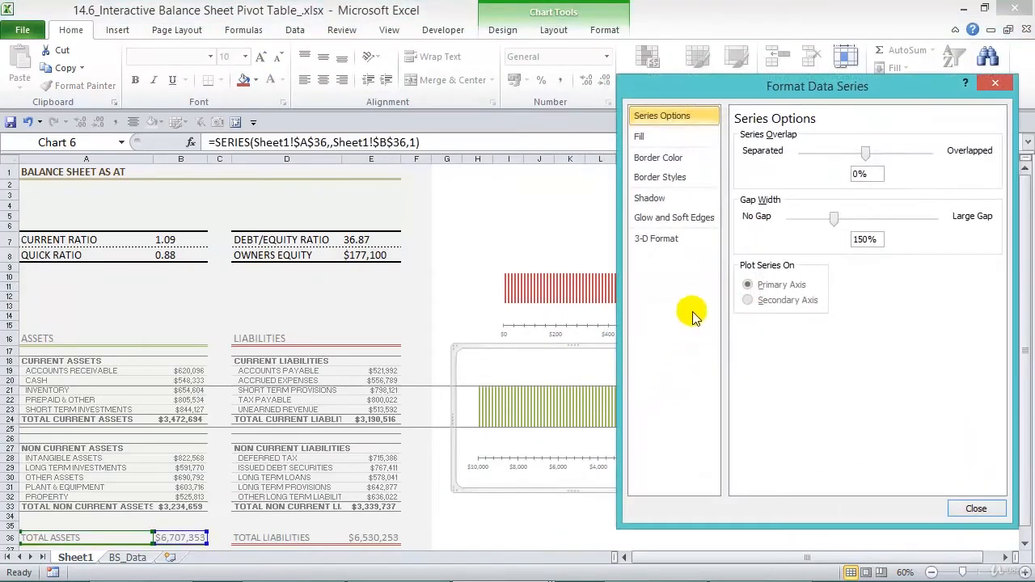
{"action": "left_click", "coordinate": [563, 467]}
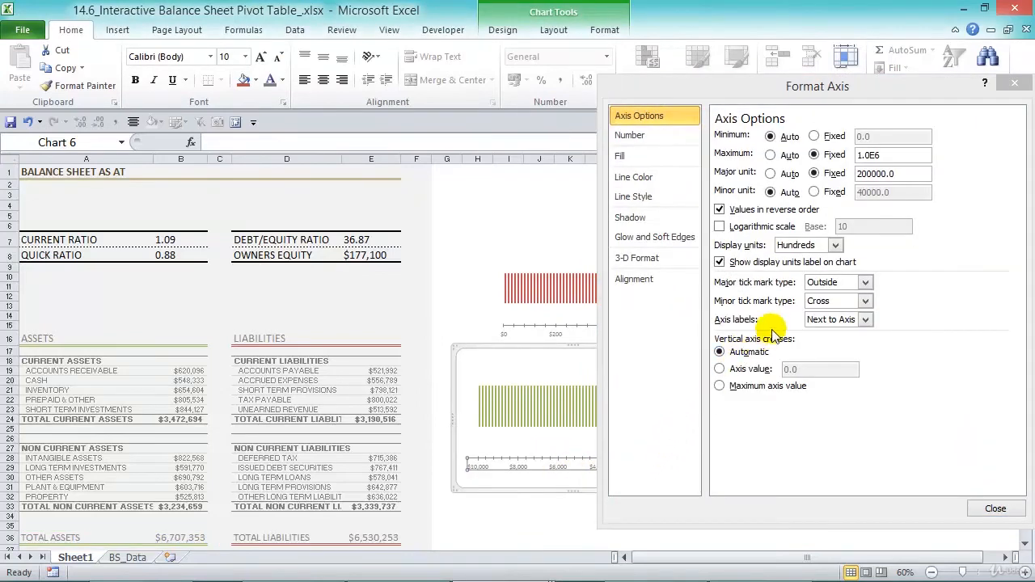
{"action": "left_click", "coordinate": [835, 245]}
{"action": "left_click", "coordinate": [822, 293]}
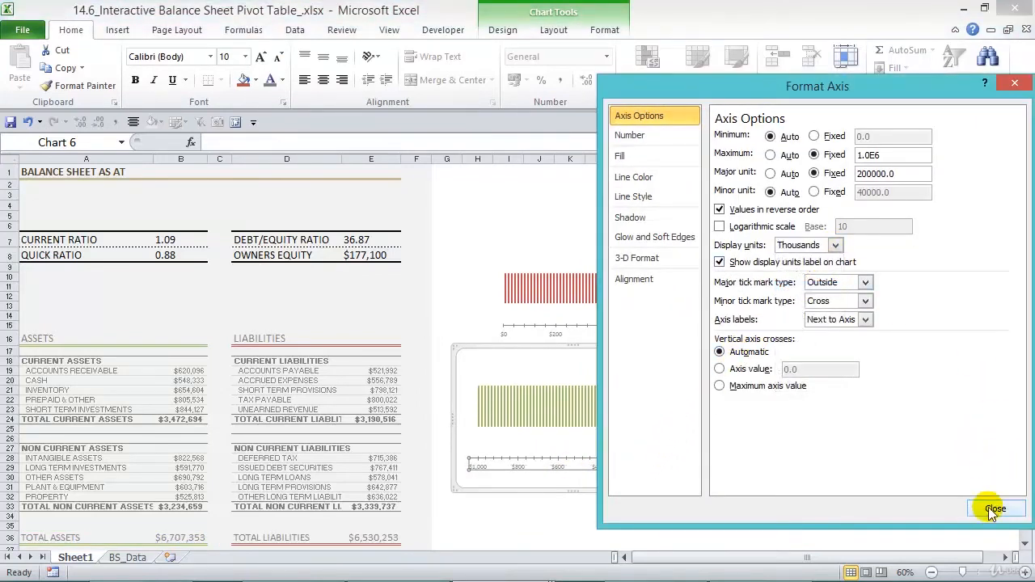
{"action": "left_click", "coordinate": [994, 508]}
{"action": "left_click", "coordinate": [870, 459]}
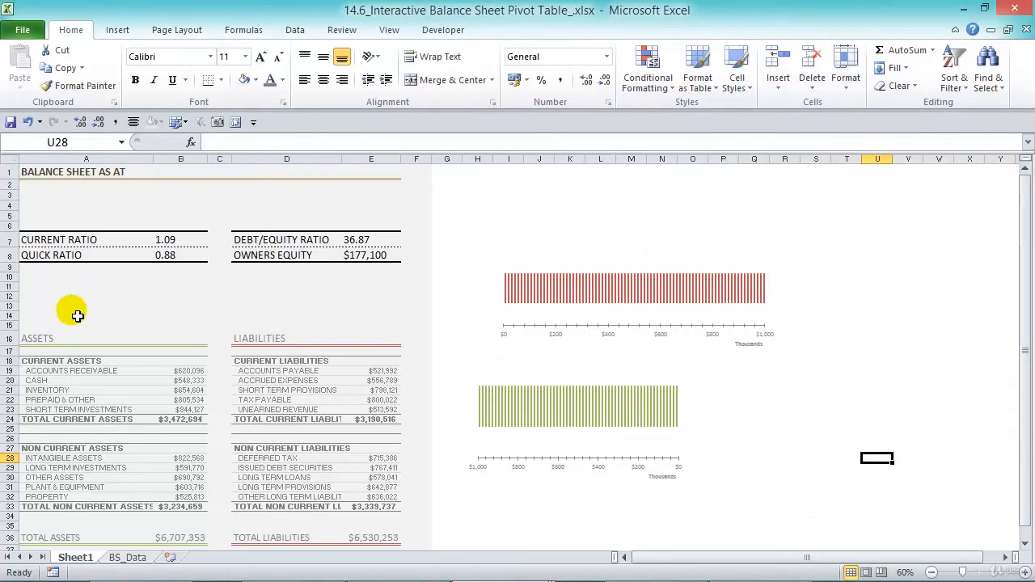
Step: Shrink the TOTAL ASSETS chart and fit it above the ASSETS heading, across columns A and B in rows 9 to 15
{"action": "left_click", "coordinate": [558, 409]}
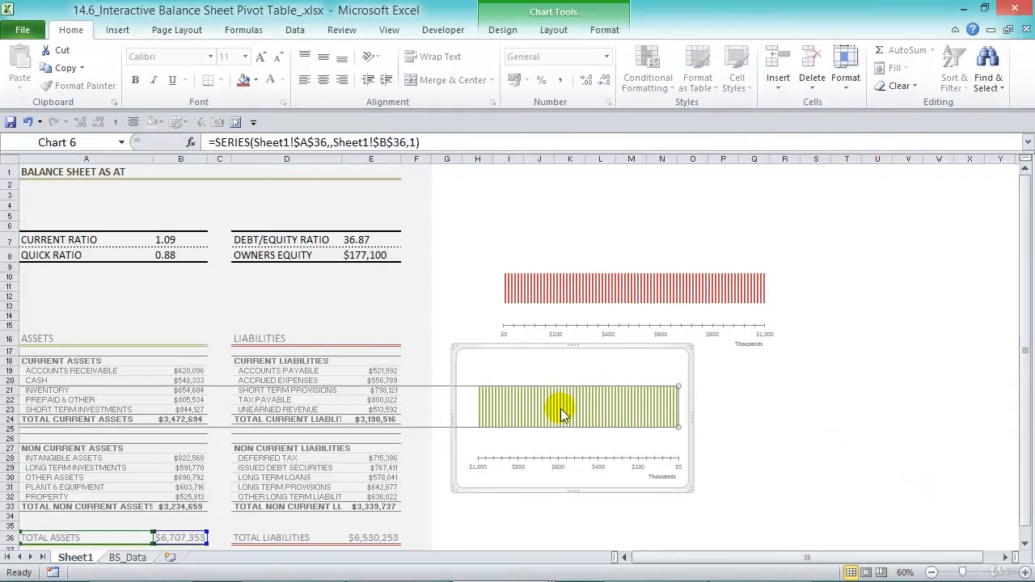
{"action": "left_click_drag", "start_coordinate": [690, 347], "coordinate": [625, 456]}
{"action": "left_click_drag", "start_coordinate": [576, 414], "coordinate": [166, 260]}
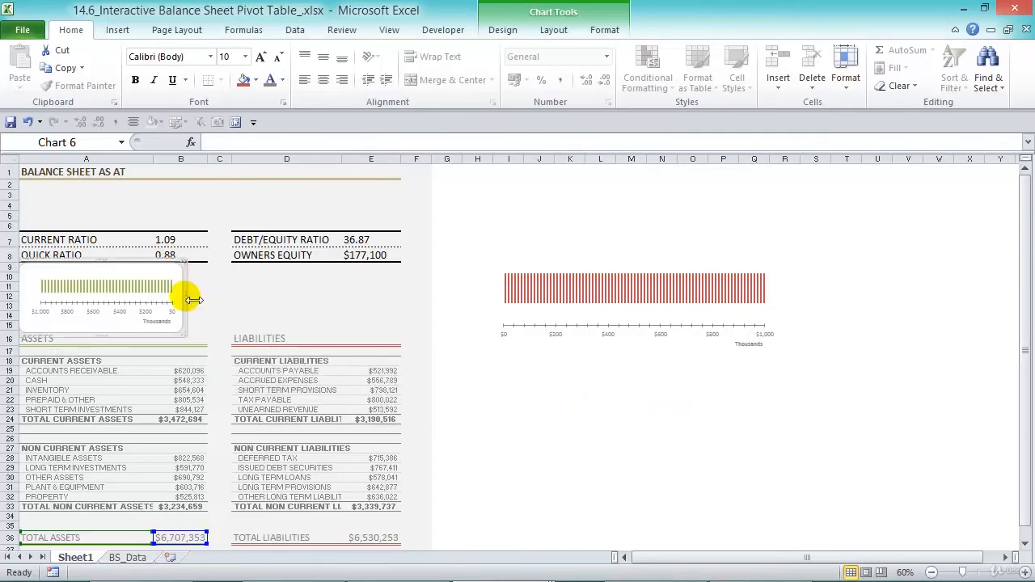
{"action": "left_click_drag", "start_coordinate": [193, 300], "coordinate": [220, 307]}
Step: Shrink the TOTAL LIABILITIES chart and place it above the LIABILITIES heading, across columns D and E in rows 9 to 15
{"action": "left_click", "coordinate": [520, 287]}
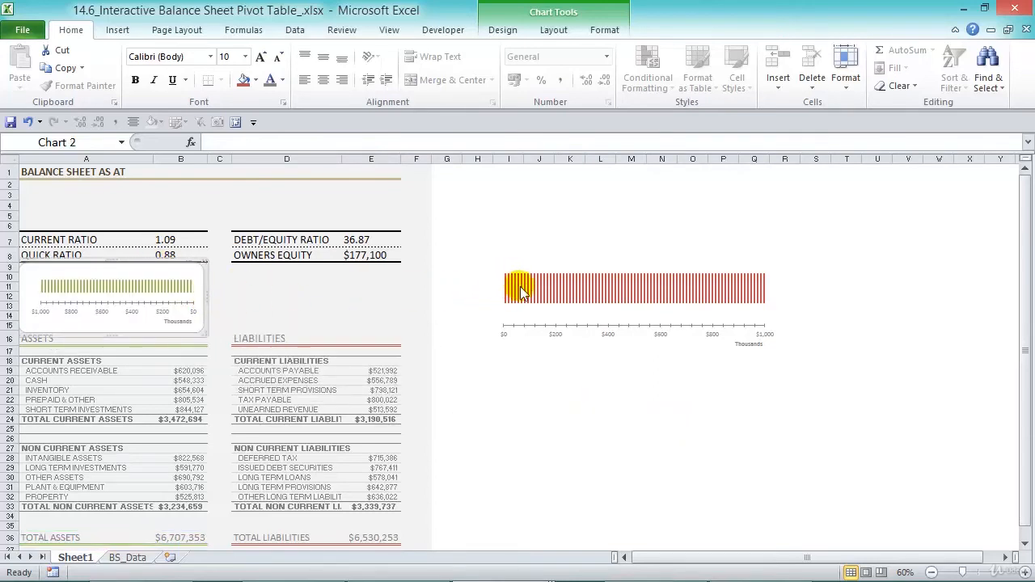
{"action": "left_click_drag", "start_coordinate": [793, 248], "coordinate": [394, 274]}
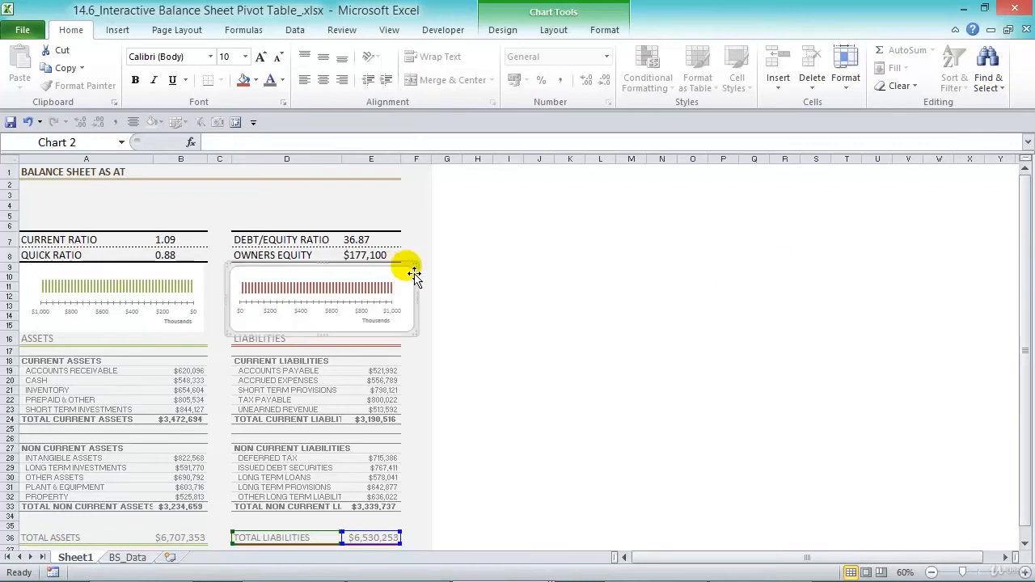
{"action": "left_click", "coordinate": [535, 317]}
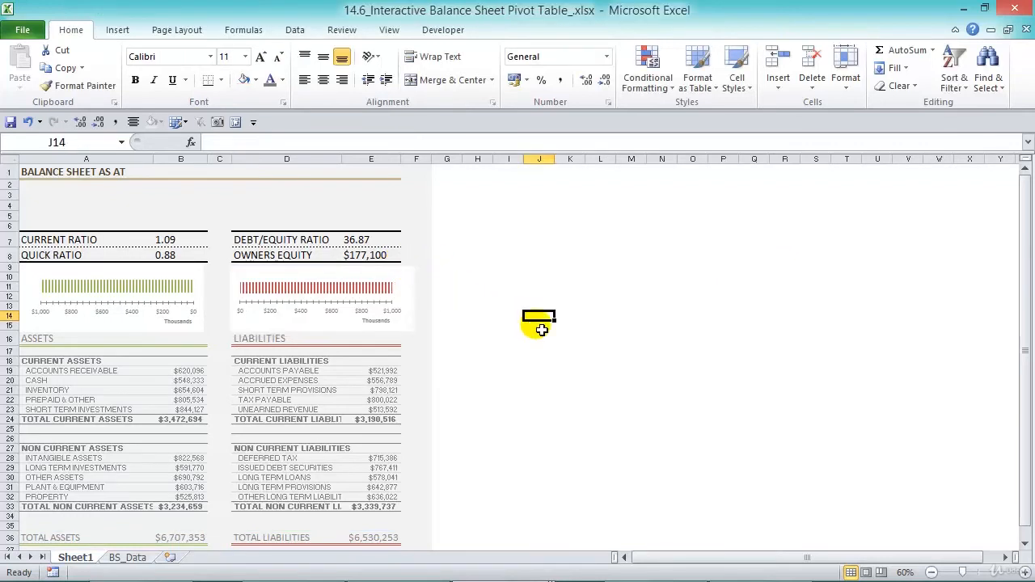
Step: Fill the chart area and plot area of the TOTAL ASSETS chart to match the sheet's light grey background
{"action": "left_click", "coordinate": [201, 281]}
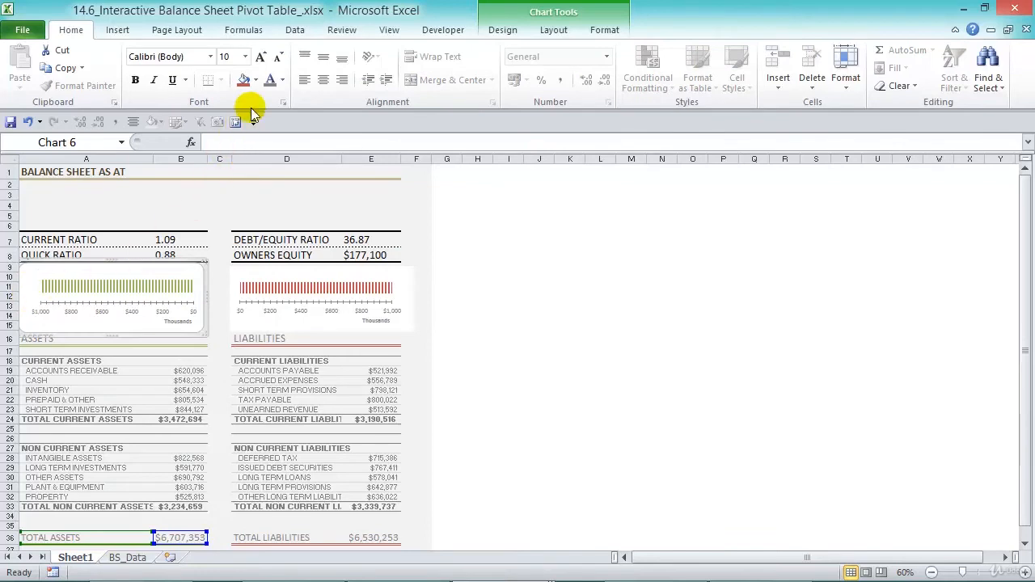
{"action": "left_click", "coordinate": [255, 81]}
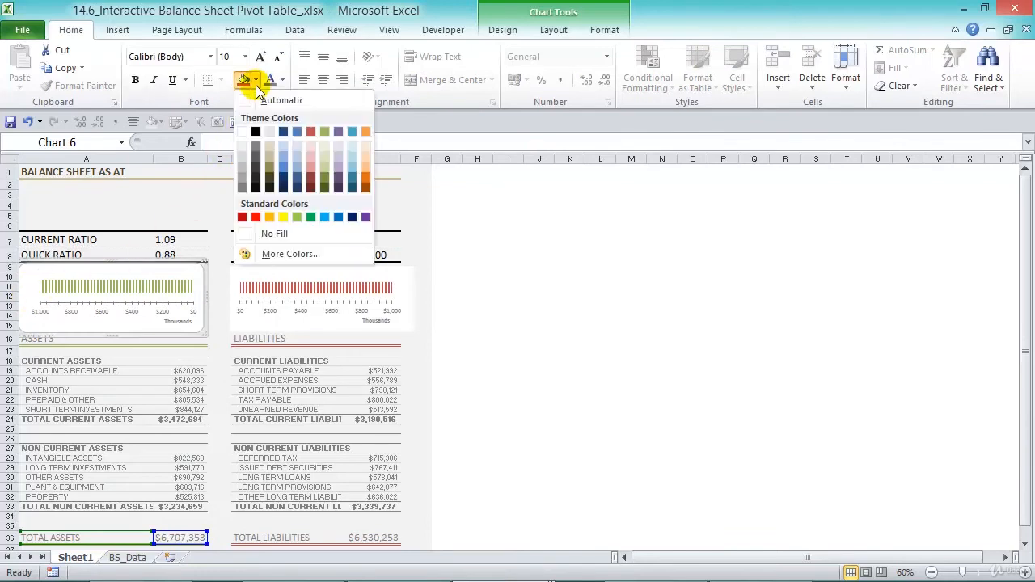
{"action": "left_click", "coordinate": [246, 135]}
{"action": "left_click", "coordinate": [185, 285]}
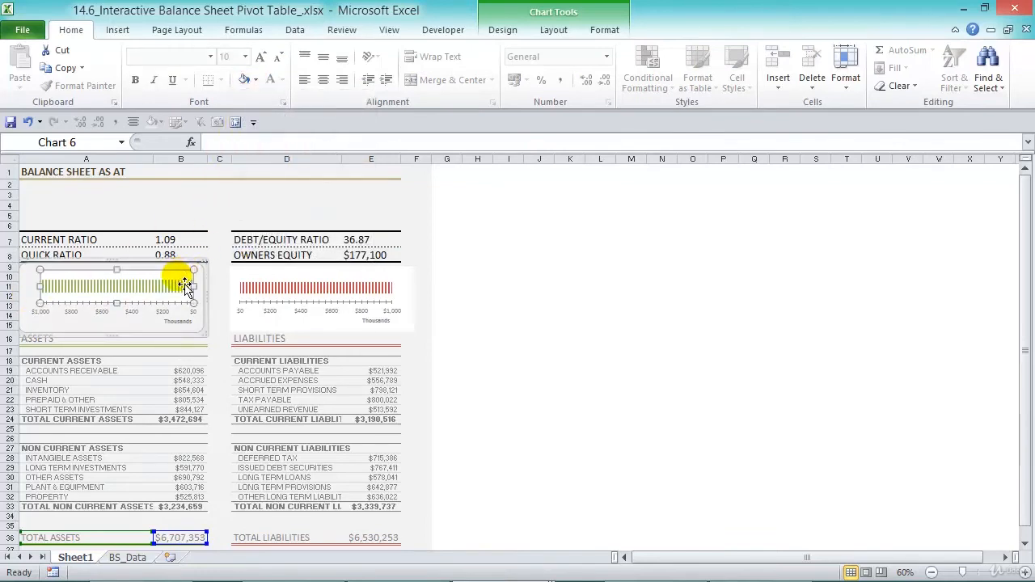
{"action": "key", "text": "F4"}
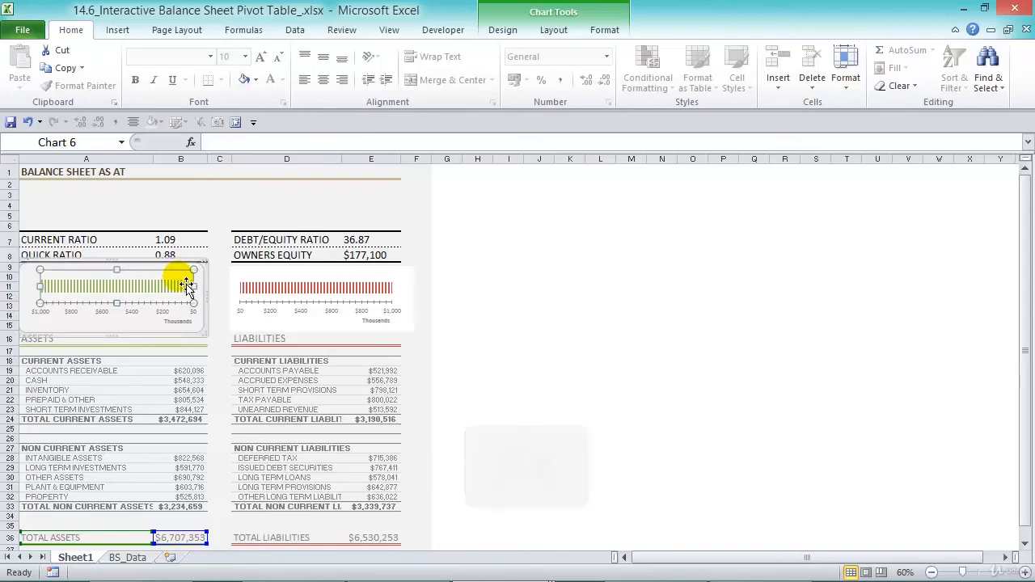
Step: Repeat the matching light grey background fill on the TOTAL LIABILITIES chart's chart area and plot area
{"action": "left_click", "coordinate": [245, 284]}
{"action": "left_click", "coordinate": [245, 284]}
{"action": "key", "text": "F4"}
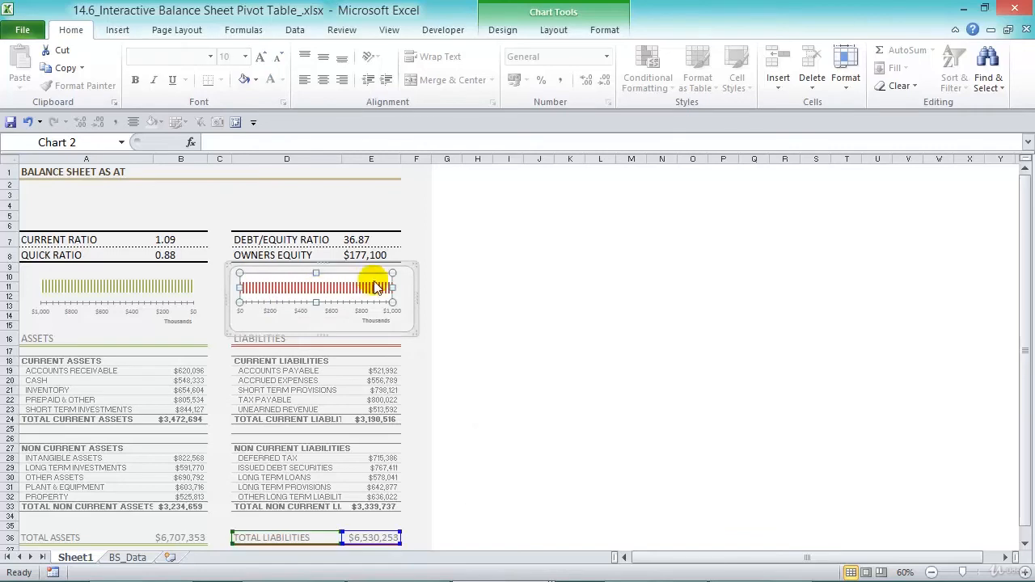
{"action": "left_click", "coordinate": [504, 326]}
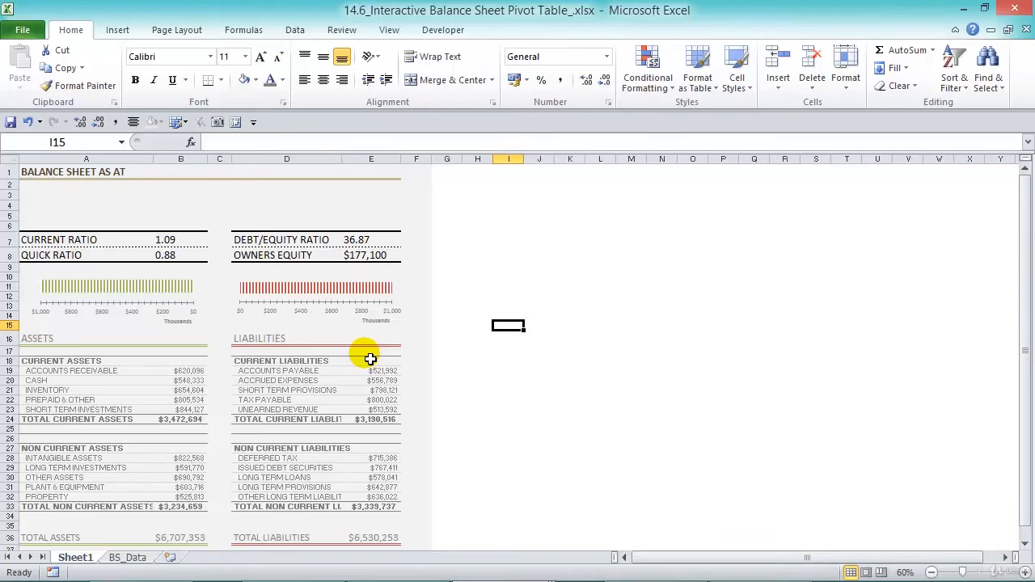
Step: Insert a slicer for the MONTH field from the CURRENT ASSETS PivotTable
{"action": "left_click", "coordinate": [197, 373]}
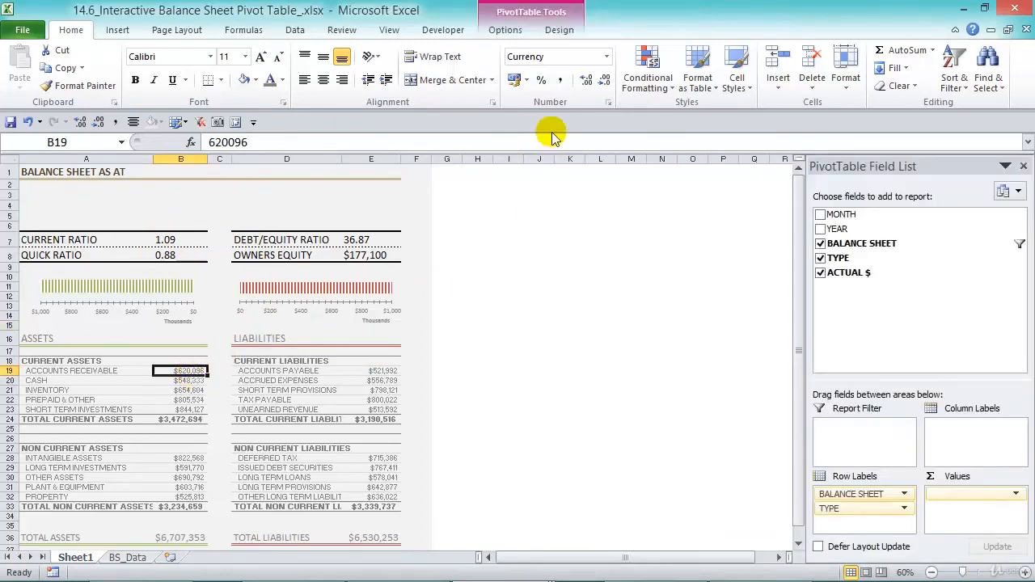
{"action": "left_click", "coordinate": [505, 30]}
{"action": "left_click", "coordinate": [357, 58]}
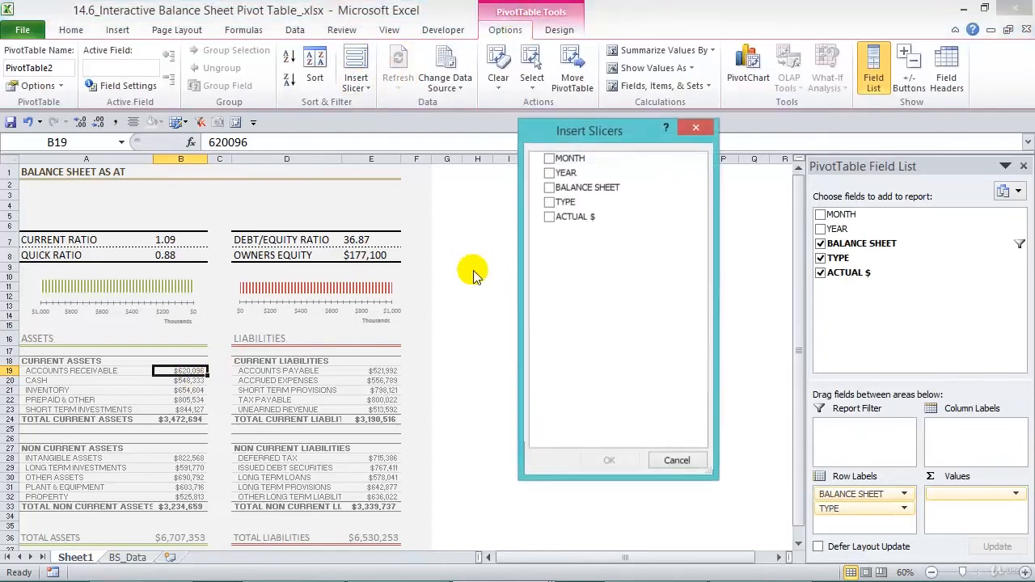
{"action": "left_click", "coordinate": [551, 159]}
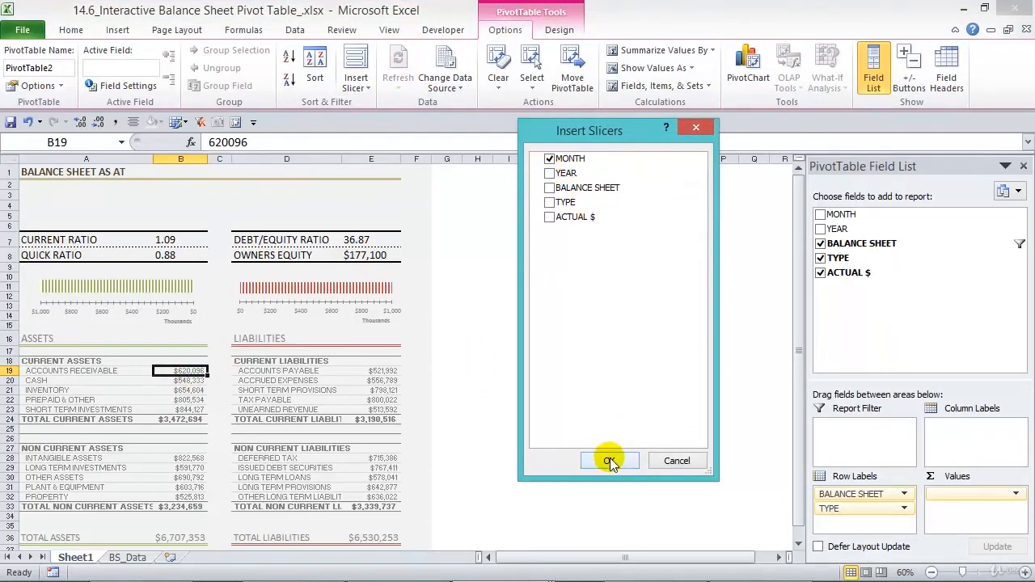
{"action": "left_click", "coordinate": [609, 459]}
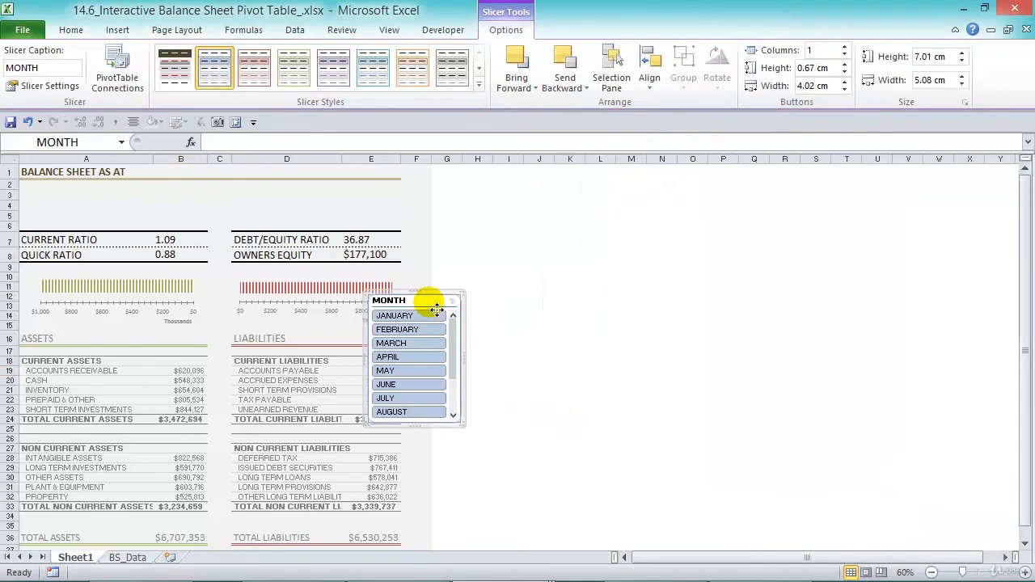
Step: Arrange the MONTH slicer's buttons in 6 columns
{"action": "left_click", "coordinate": [846, 46]}
{"action": "left_click", "coordinate": [845, 46]}
{"action": "left_click", "coordinate": [846, 47]}
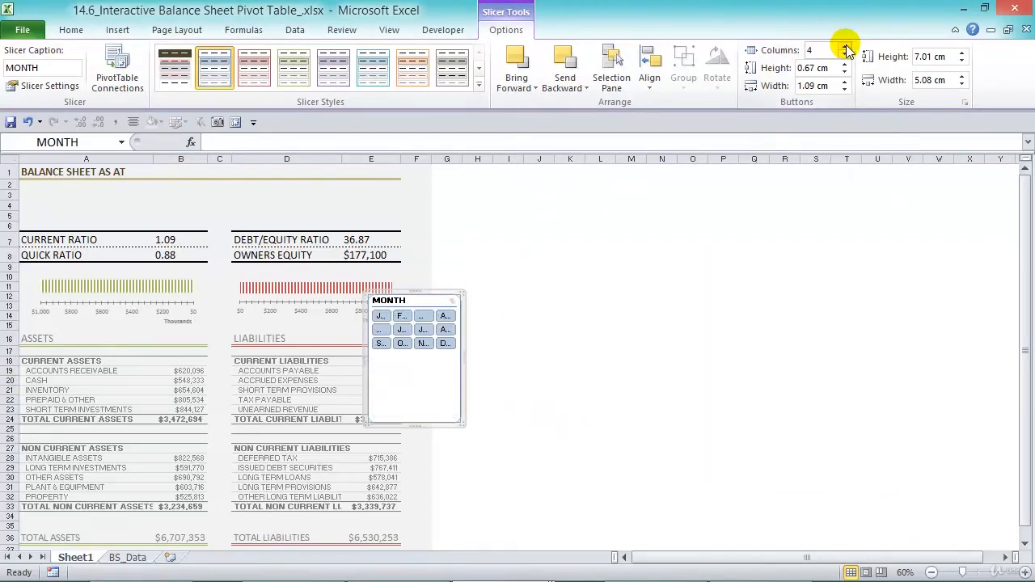
{"action": "left_click", "coordinate": [845, 46]}
{"action": "left_click", "coordinate": [846, 46]}
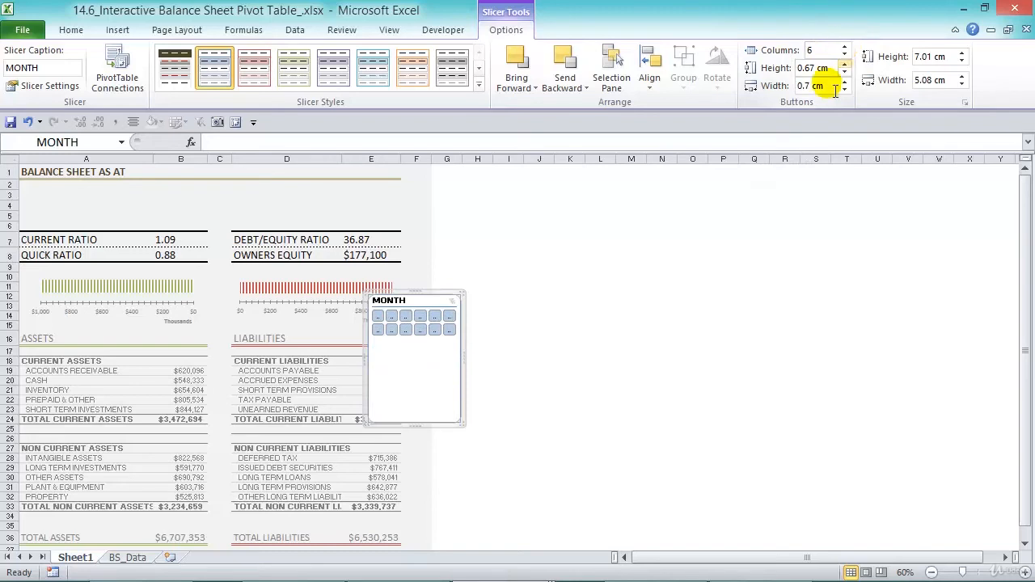
Step: Resize the MONTH slicer to about 22.09 cm wide by 3.53 cm high and turn off its header display
{"action": "left_click_drag", "start_coordinate": [462, 423], "coordinate": [776, 363]}
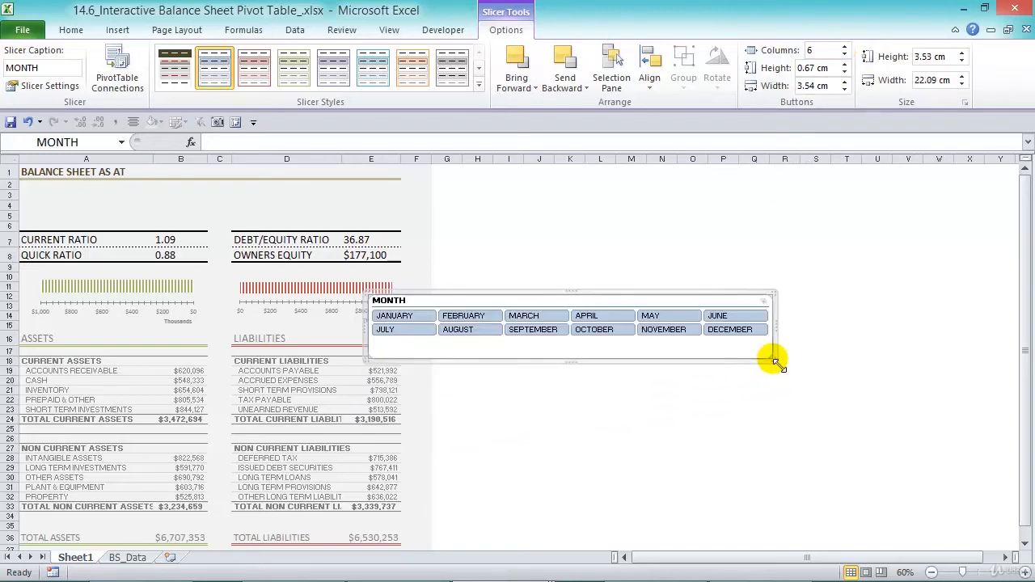
{"action": "right_click", "coordinate": [724, 312]}
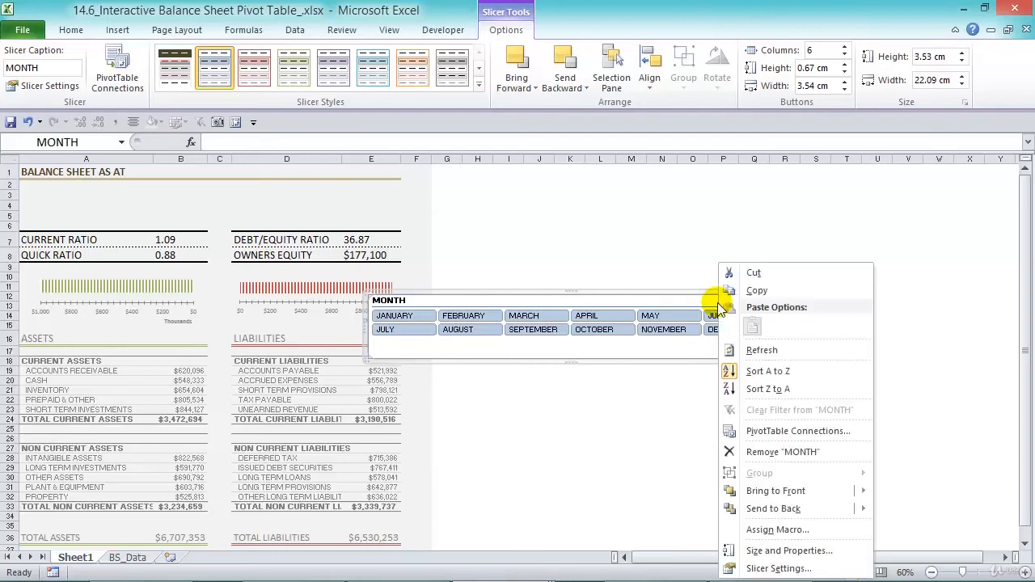
{"action": "left_click", "coordinate": [764, 569]}
{"action": "left_click", "coordinate": [593, 454]}
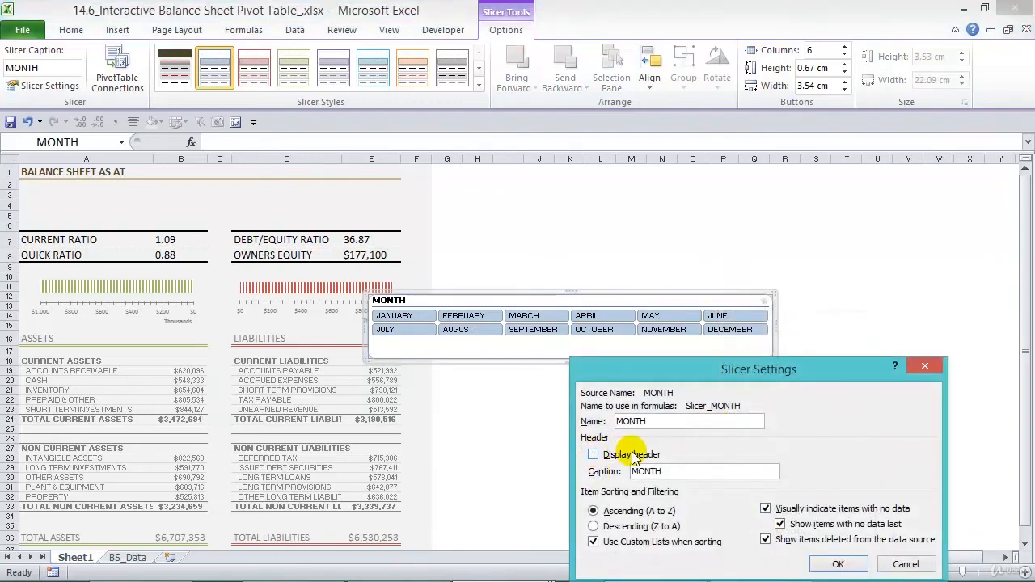
{"action": "left_click", "coordinate": [833, 563]}
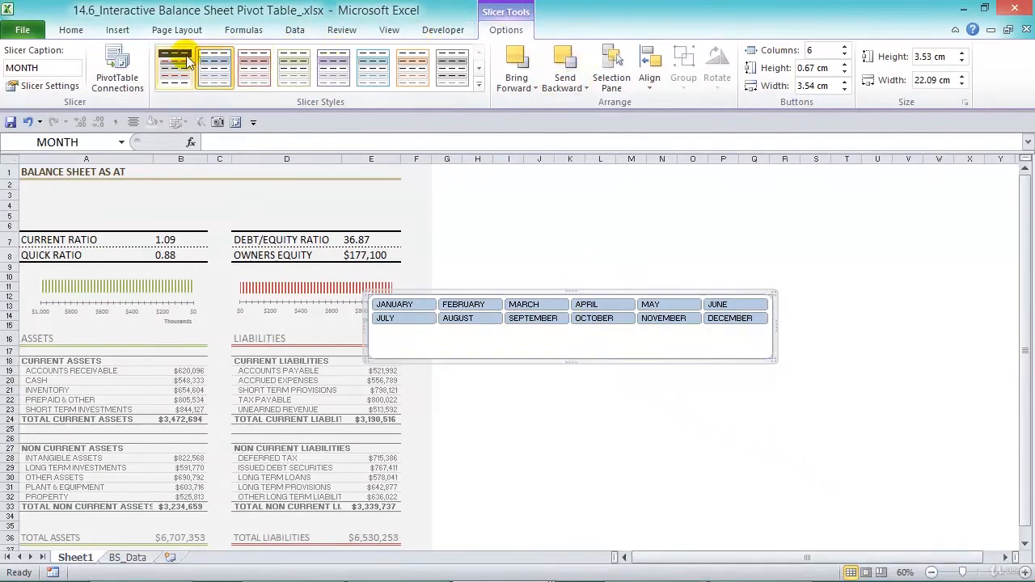
Step: Apply the custom slicer style to the MONTH slicer and reduce its overall height to about 2.12 cm
{"action": "left_click", "coordinate": [479, 84]}
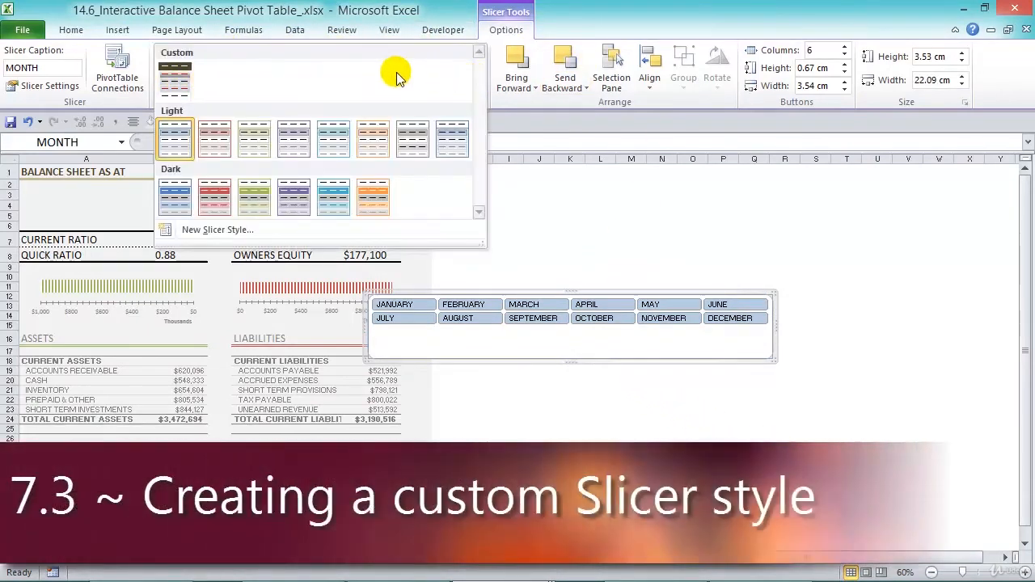
{"action": "left_click", "coordinate": [183, 84]}
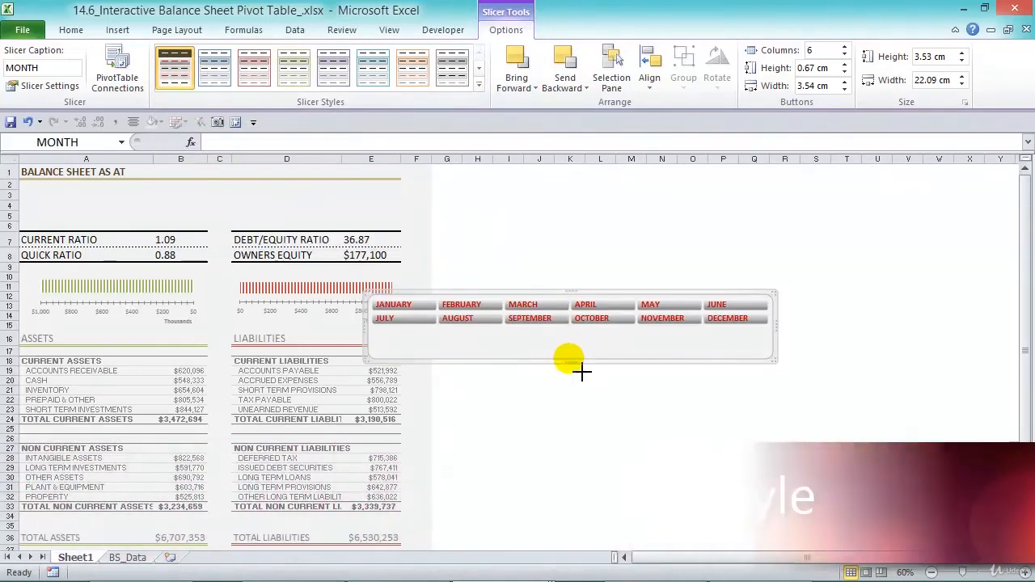
{"action": "left_click_drag", "start_coordinate": [568, 361], "coordinate": [570, 334]}
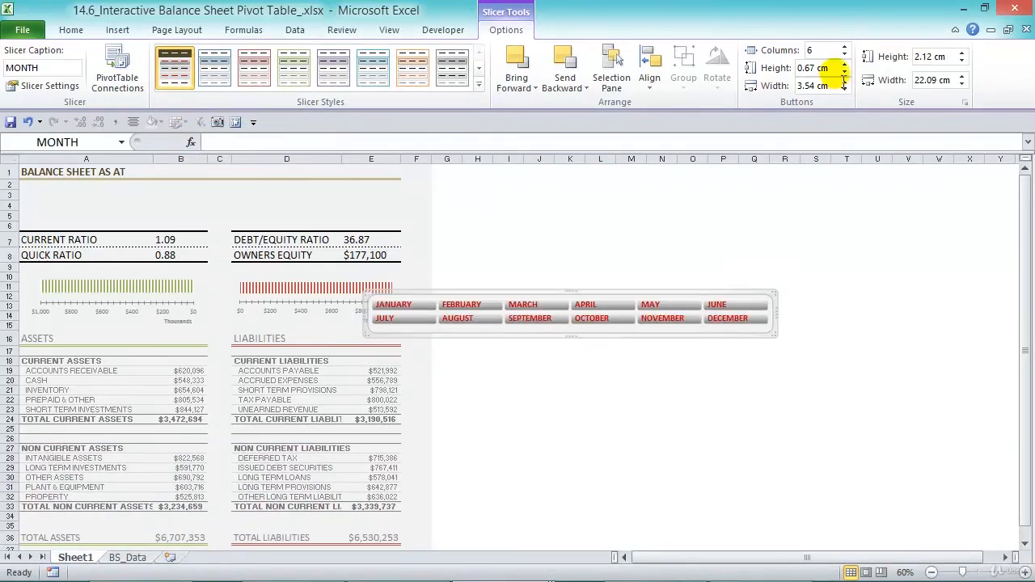
Step: Set the slicer's button height to 0.8 cm and fit the slicer between the sheet title and the ratios, about 21.78 cm wide
{"action": "left_click", "coordinate": [844, 64]}
{"action": "left_click", "coordinate": [844, 65]}
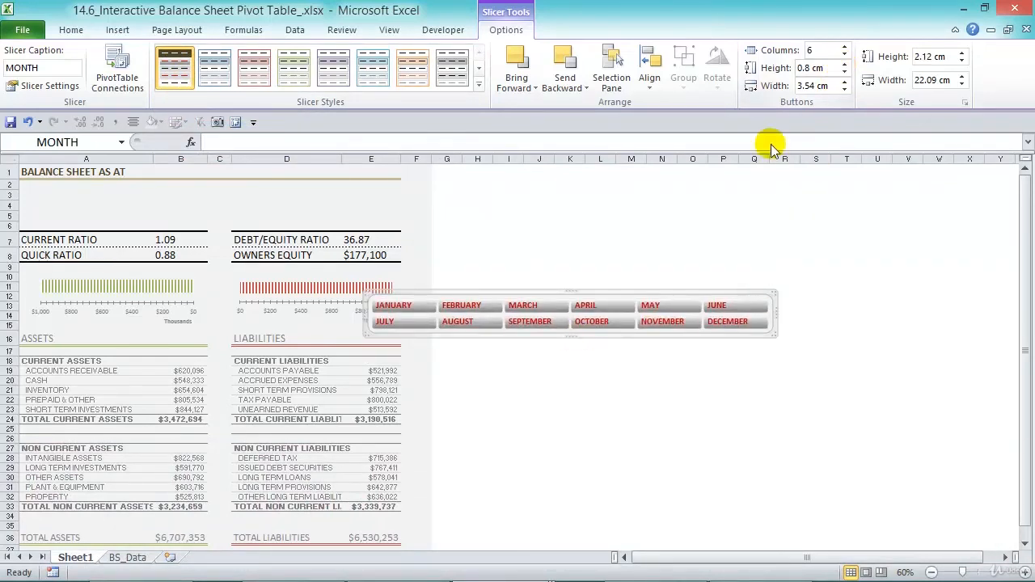
{"action": "left_click_drag", "start_coordinate": [666, 294], "coordinate": [317, 189]}
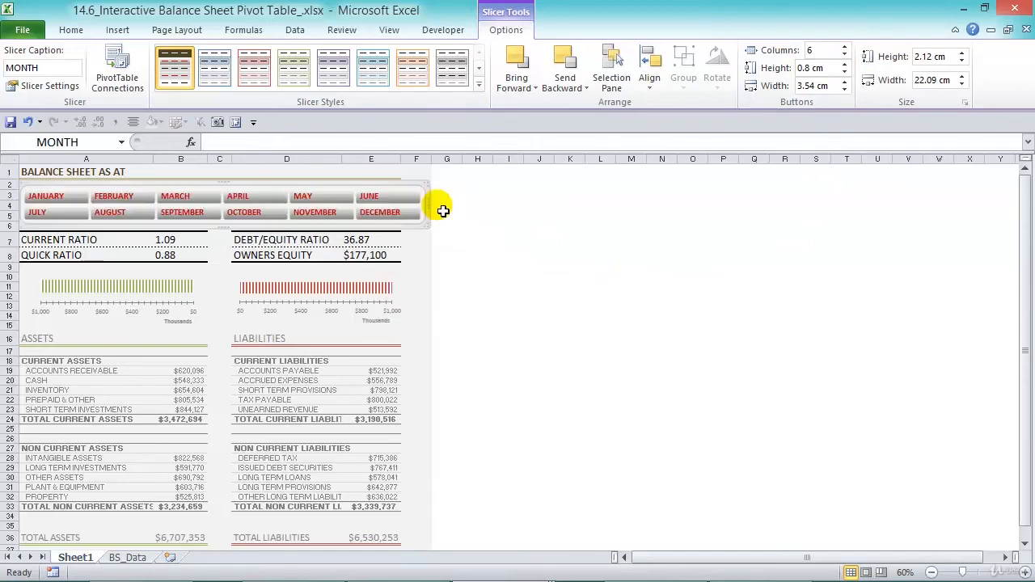
{"action": "left_click_drag", "start_coordinate": [441, 219], "coordinate": [437, 219]}
{"action": "left_click", "coordinate": [573, 270]}
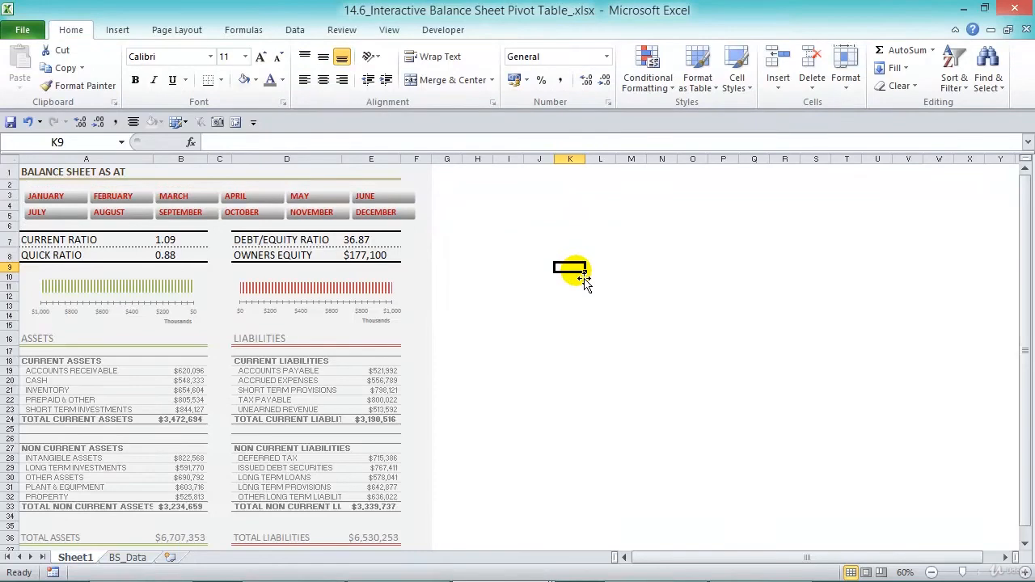
Step: Connect the MONTH slicer to PivotTable3, PivotTable4 and PivotTable5 in addition to PivotTable2
{"action": "right_click", "coordinate": [317, 191]}
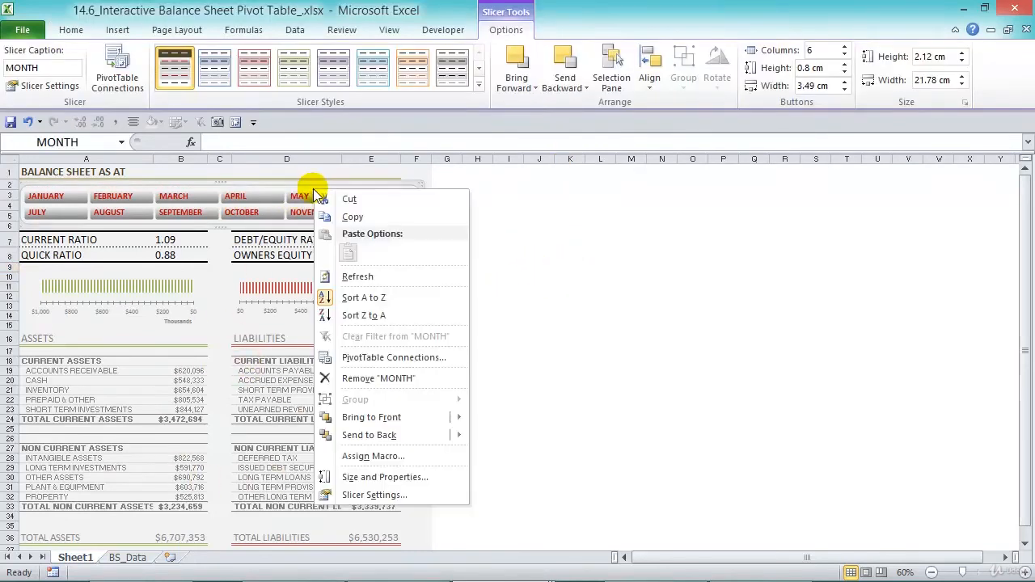
{"action": "key", "text": "Escape"}
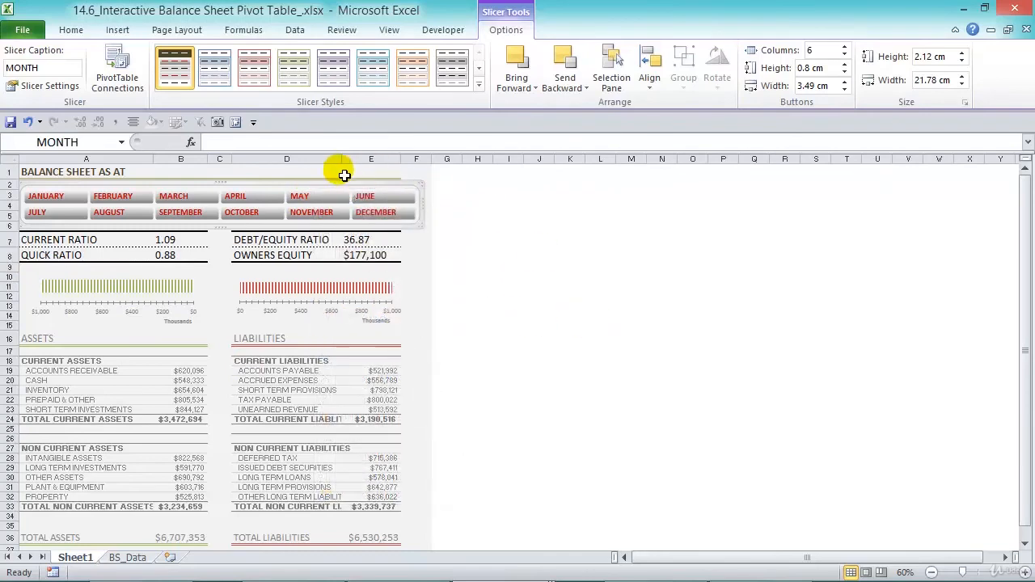
{"action": "right_click", "coordinate": [332, 185]}
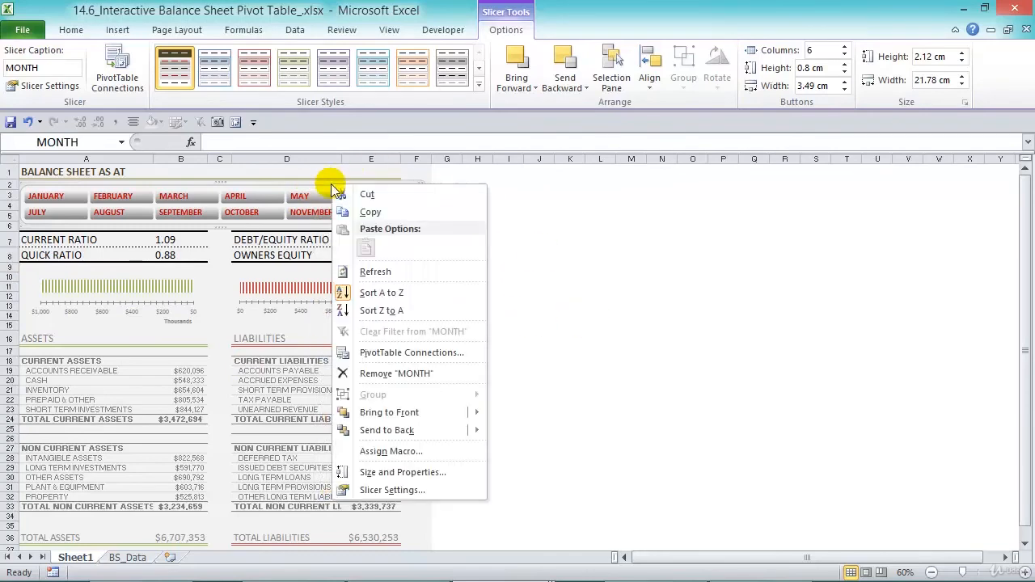
{"action": "left_click", "coordinate": [457, 353]}
{"action": "left_click", "coordinate": [369, 263]}
{"action": "left_click", "coordinate": [369, 278]}
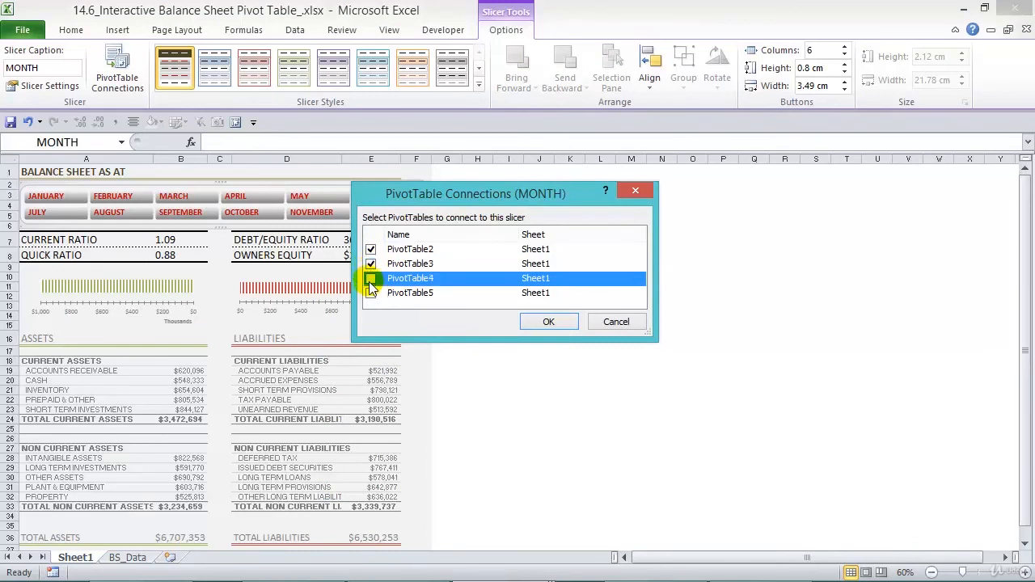
{"action": "left_click", "coordinate": [371, 293]}
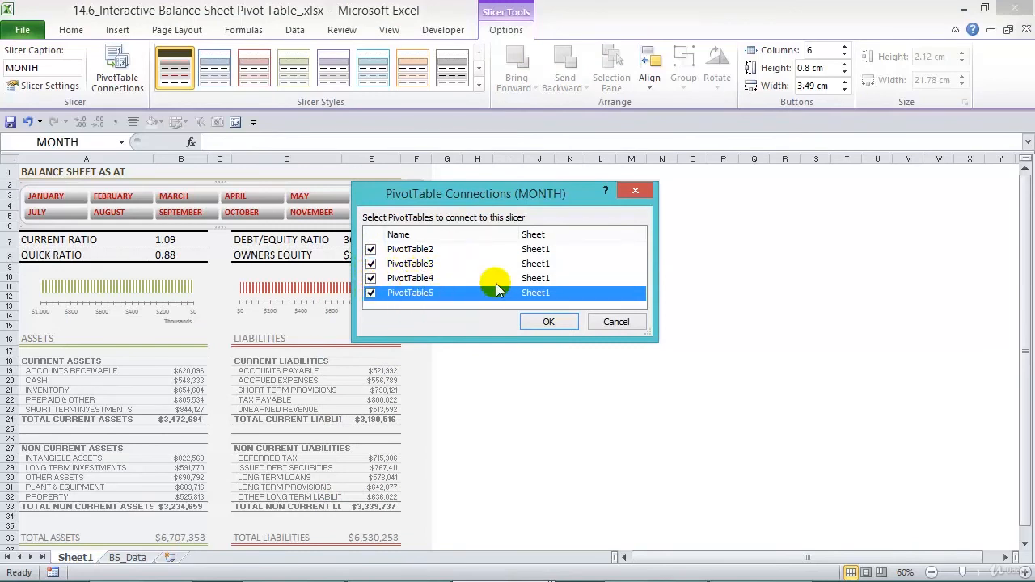
{"action": "left_click", "coordinate": [548, 322]}
{"action": "left_click", "coordinate": [539, 351]}
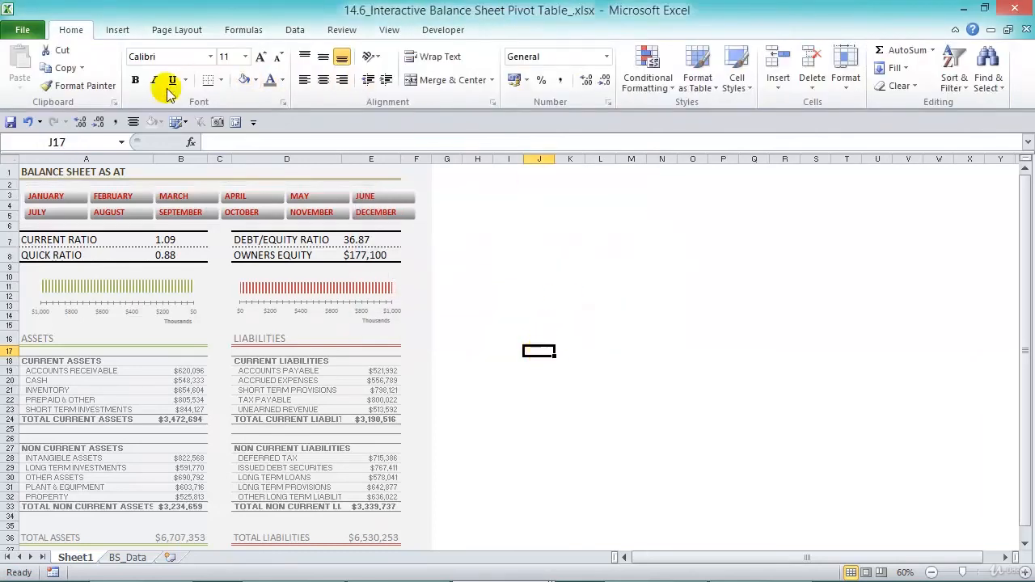
Step: Test the MONTH slicer by filtering the balance sheet month by month from January to August, ending on December
{"action": "left_click", "coordinate": [68, 198]}
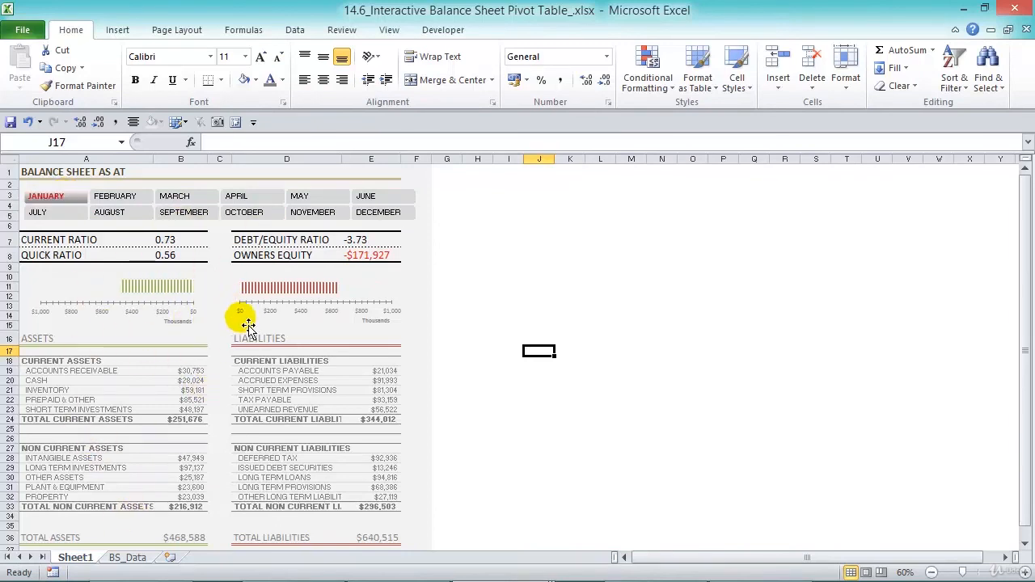
{"action": "left_click", "coordinate": [131, 202]}
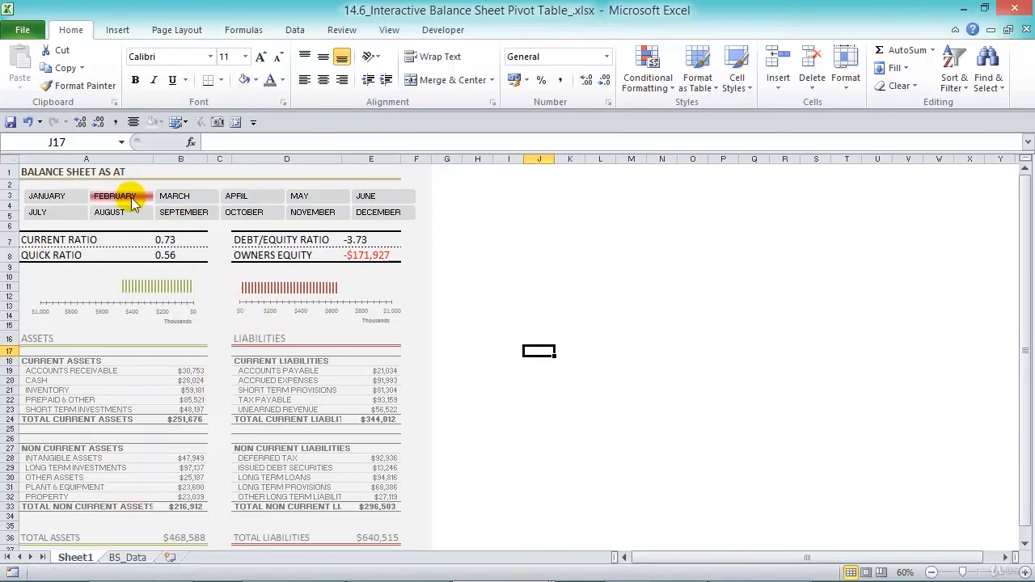
{"action": "left_click", "coordinate": [174, 202]}
{"action": "left_click", "coordinate": [239, 200]}
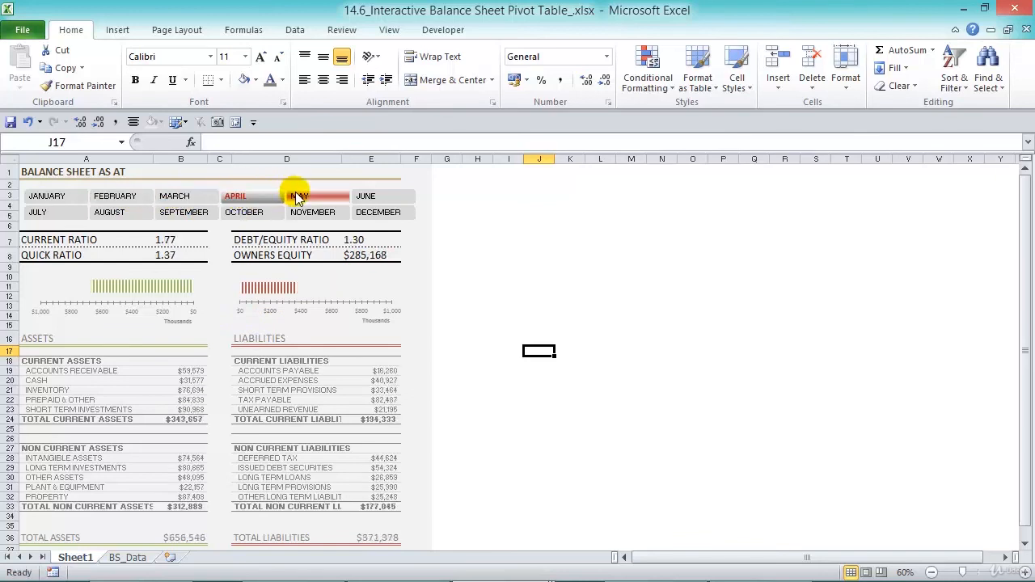
{"action": "left_click", "coordinate": [298, 198]}
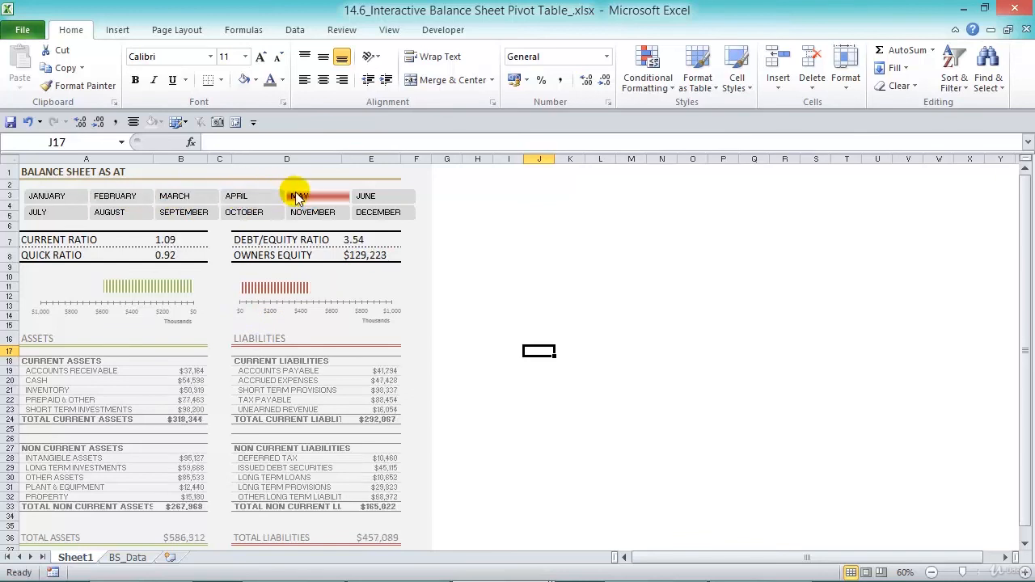
{"action": "left_click", "coordinate": [364, 198]}
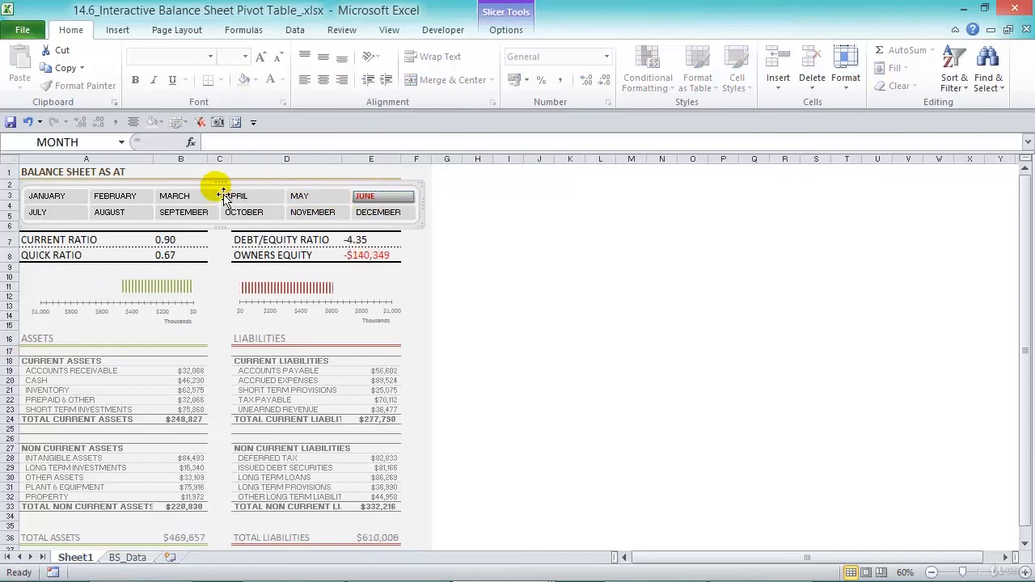
{"action": "left_click", "coordinate": [79, 216]}
{"action": "left_click", "coordinate": [129, 213]}
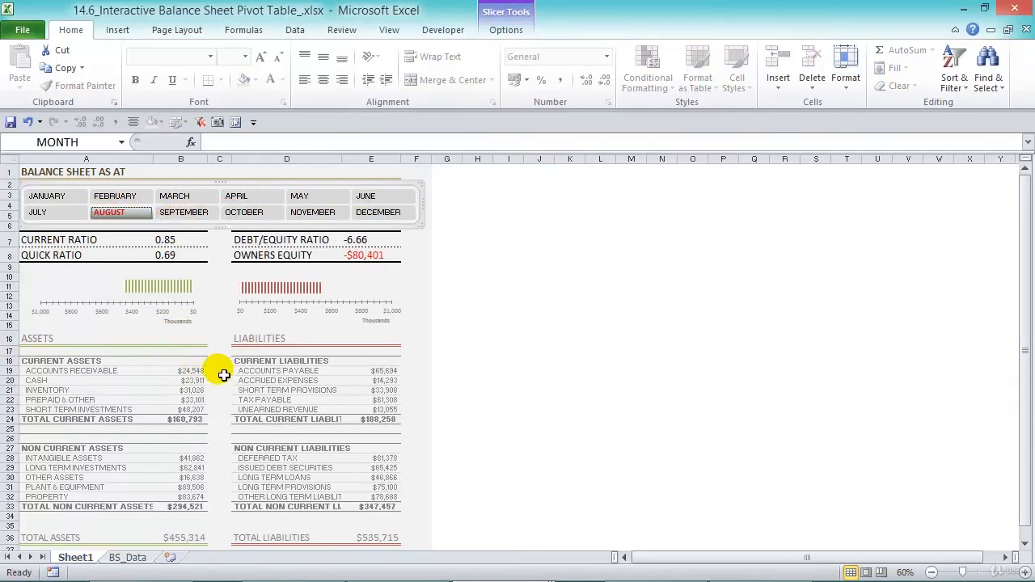
{"action": "left_click", "coordinate": [380, 213]}
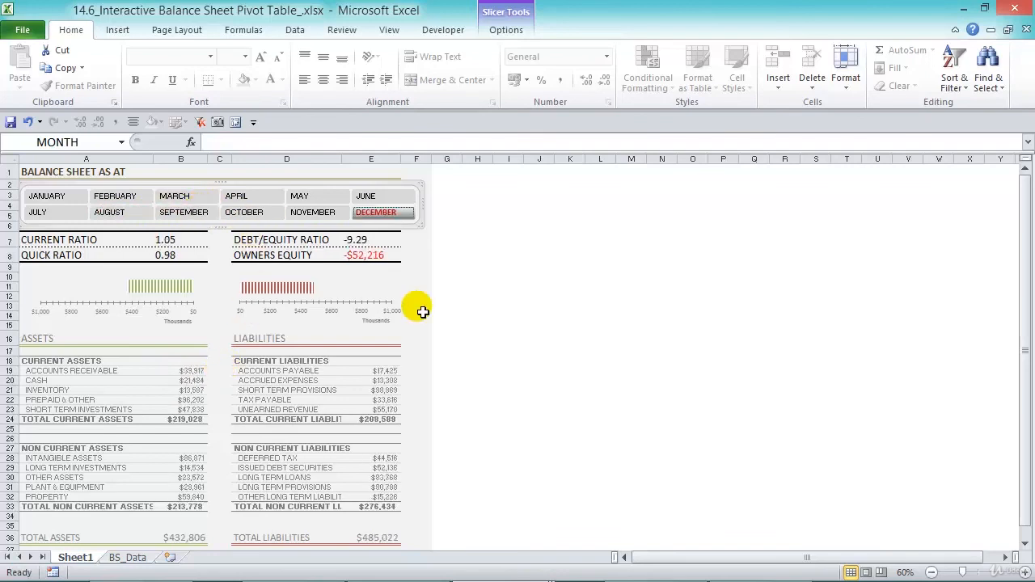